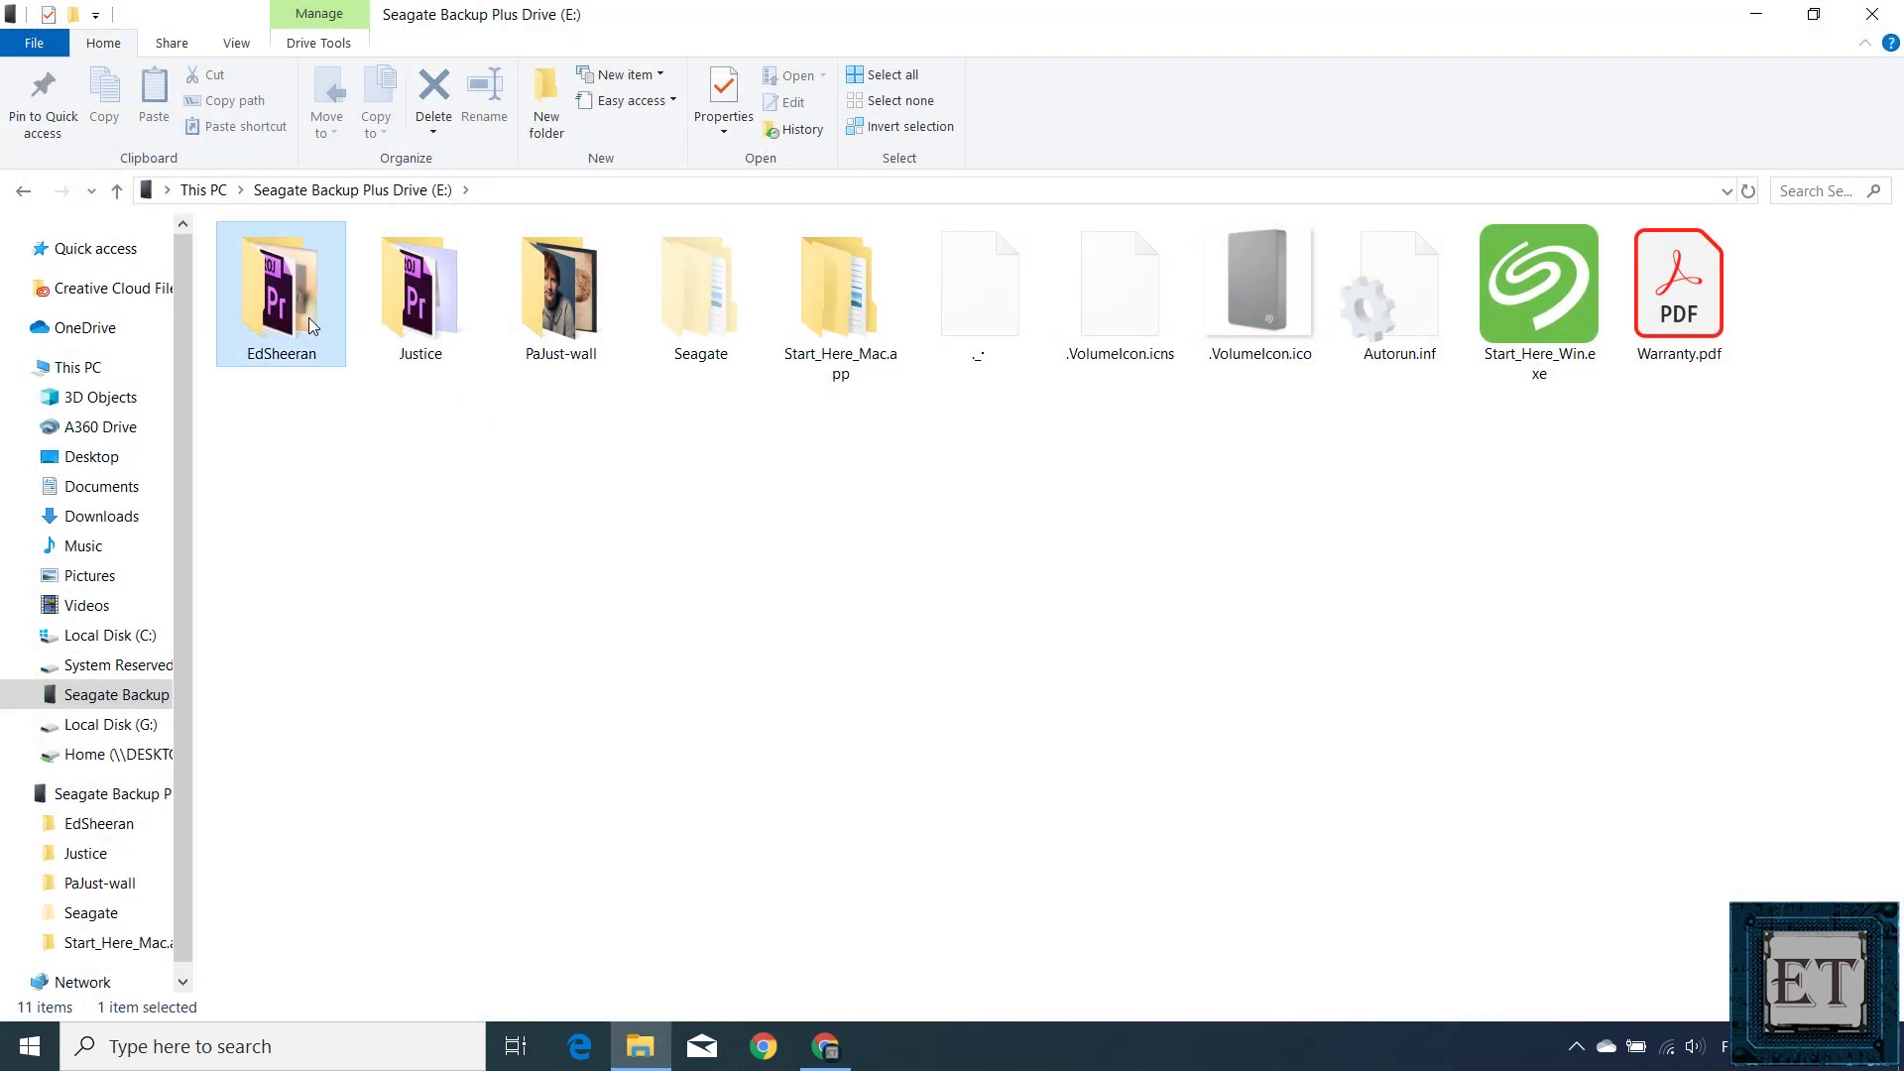
Step: Open the EdSheeran > 100OLYMP folder to list its MOV and THM clips
double_click(307, 318)
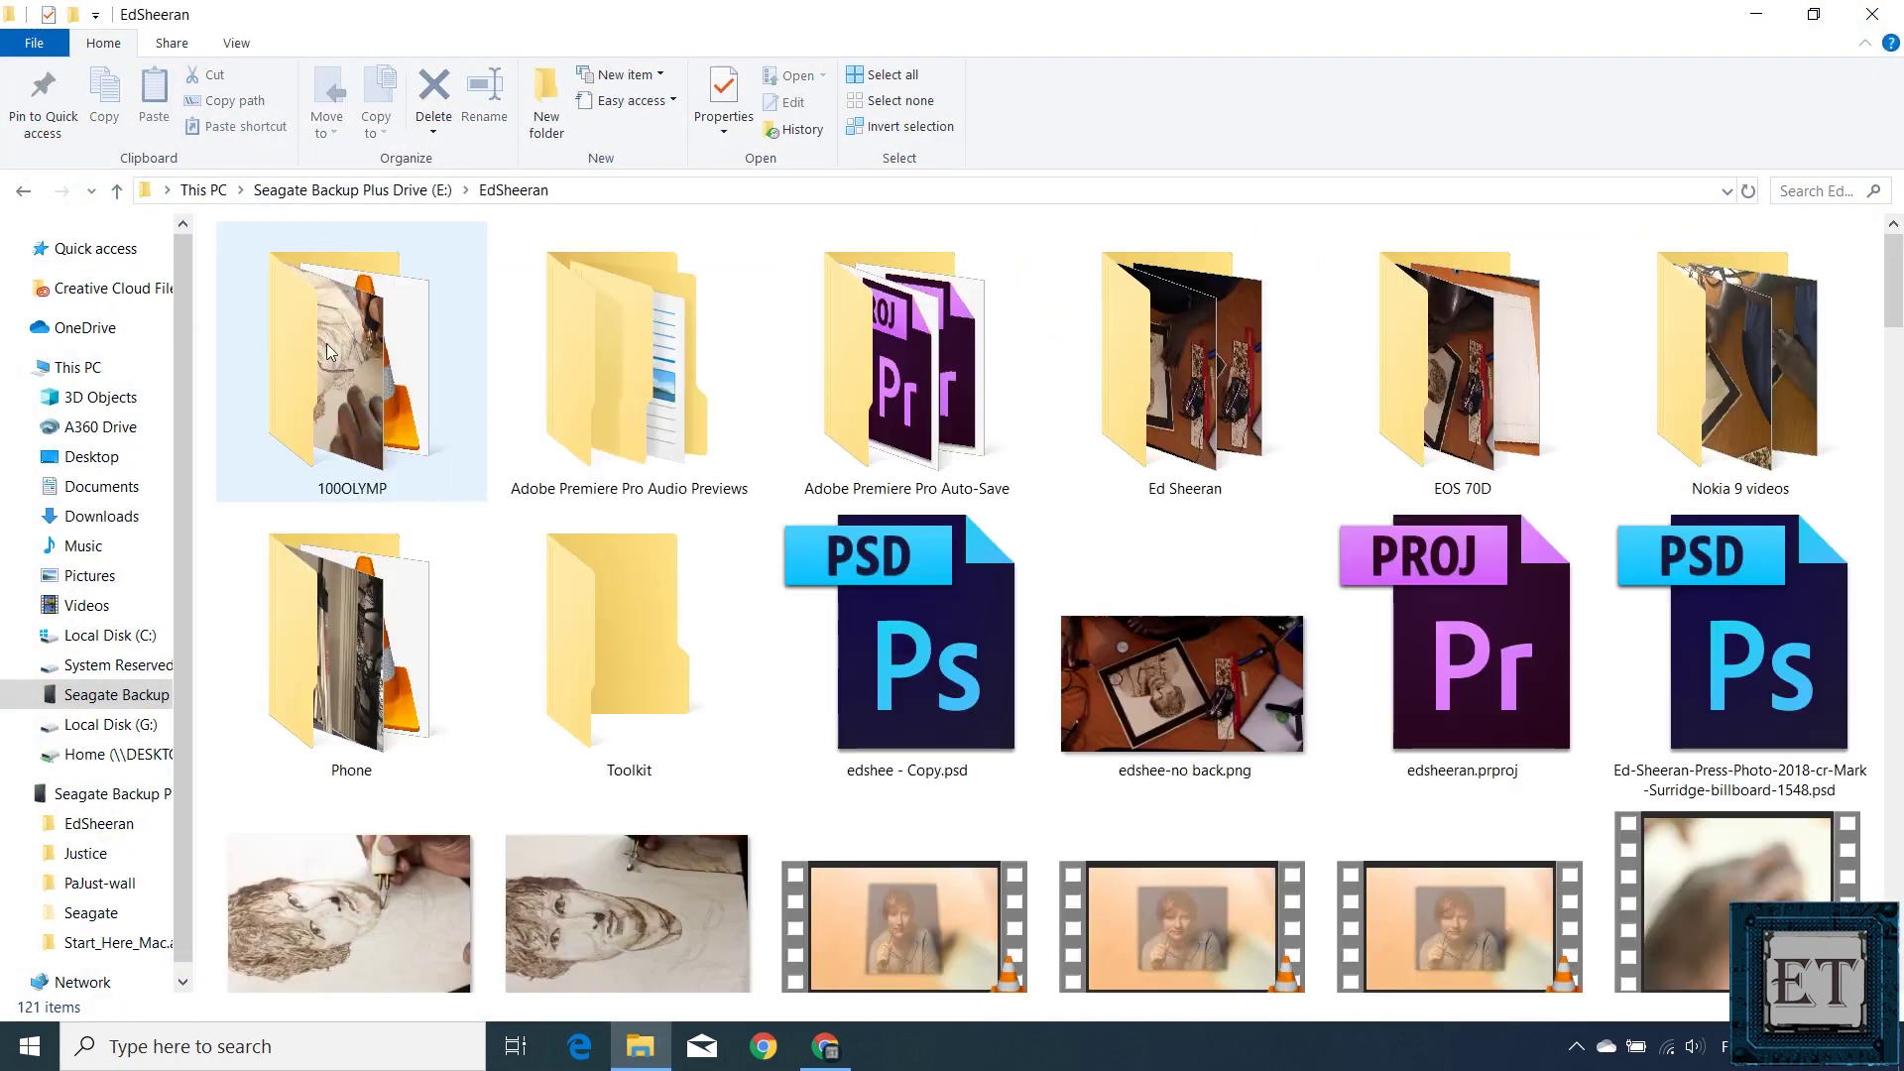
double_click(347, 377)
double_click(395, 394)
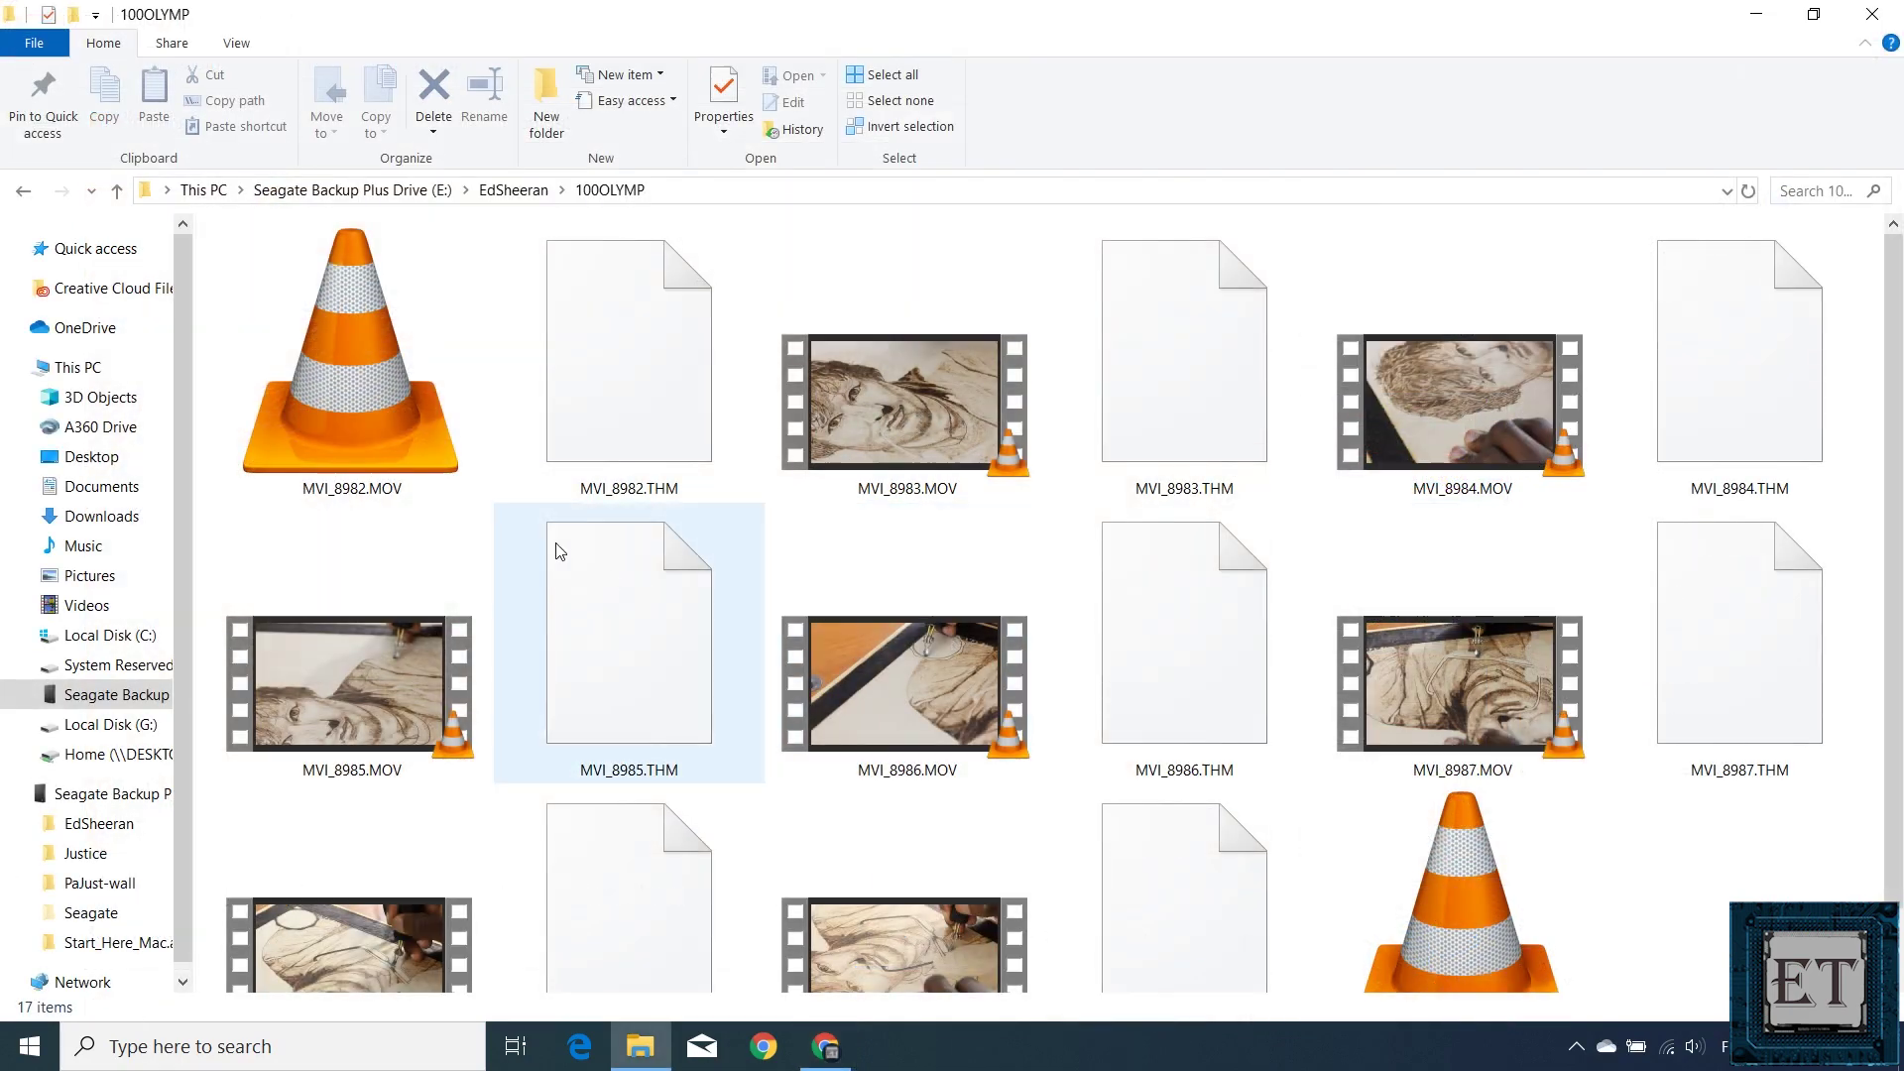
Step: Try playing MVI_8982.MOV in VLC, then in Windows Media Player instead
left_click(395, 396)
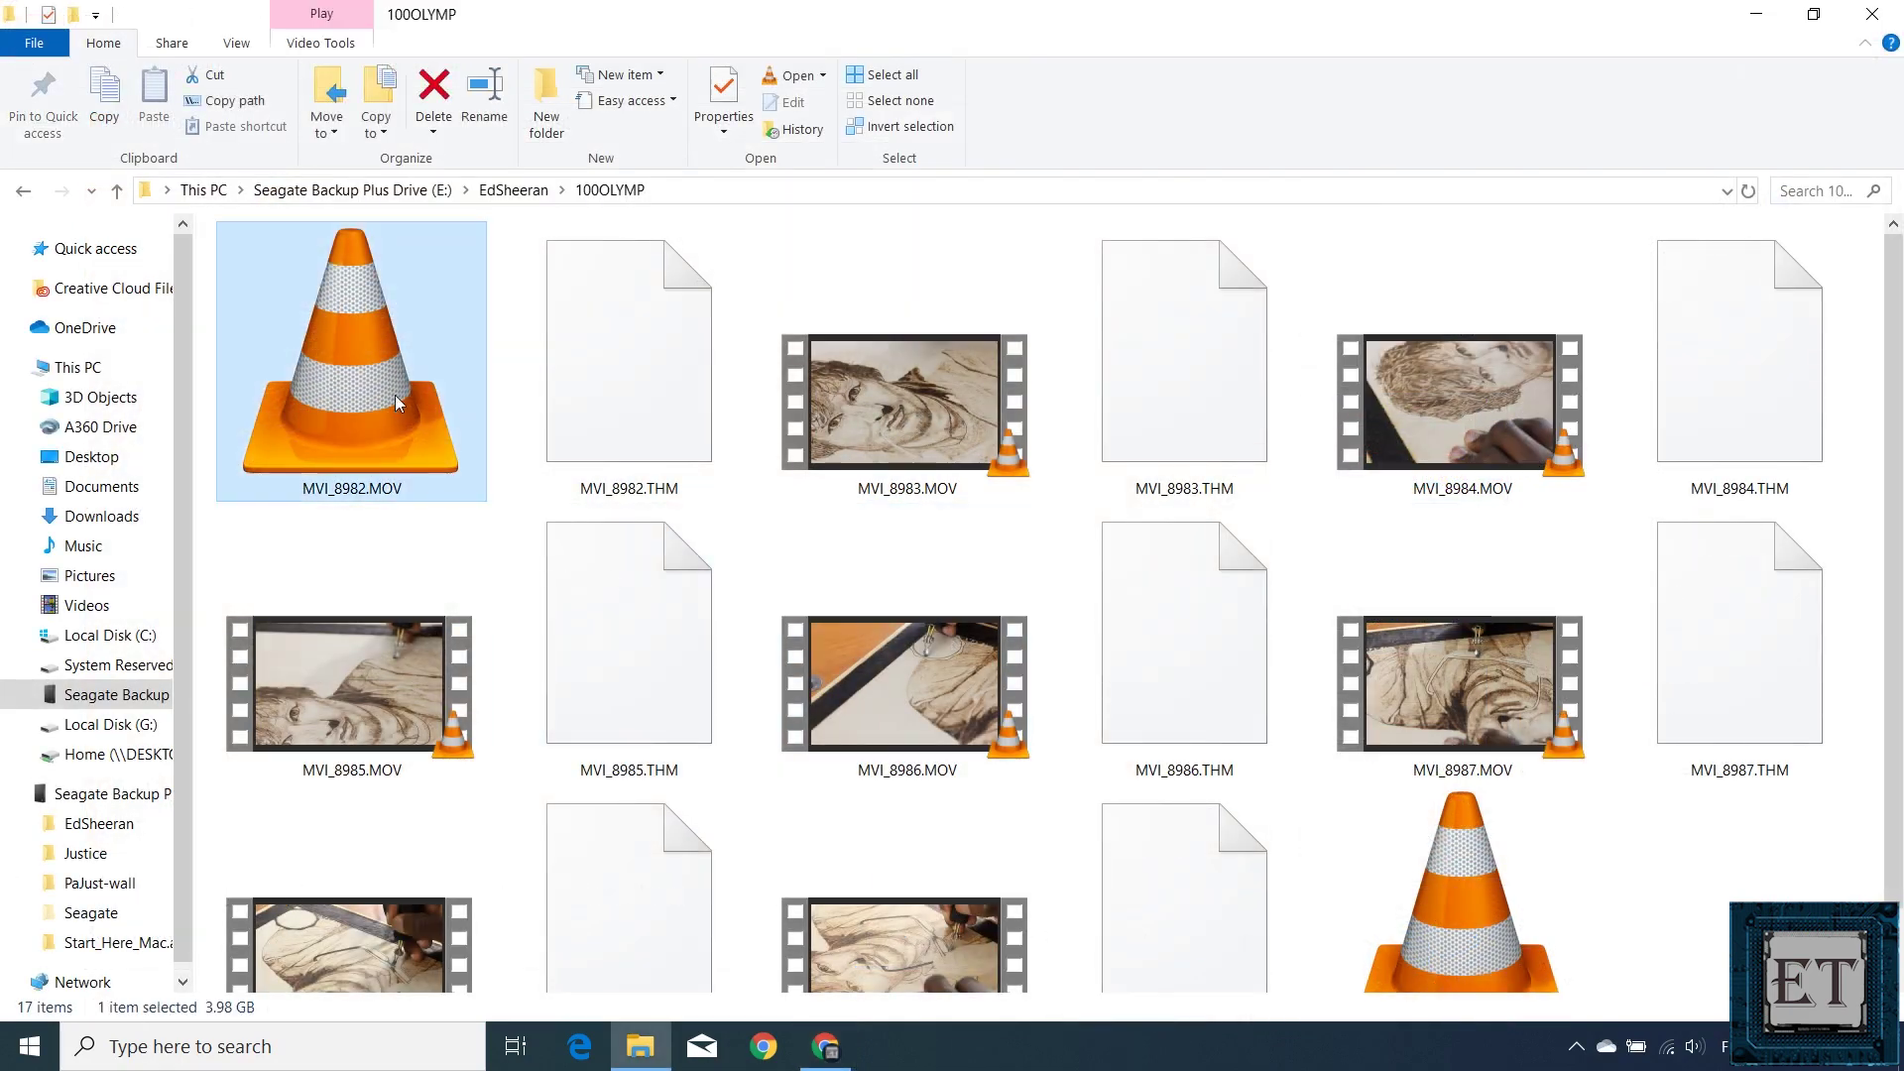
double_click(395, 395)
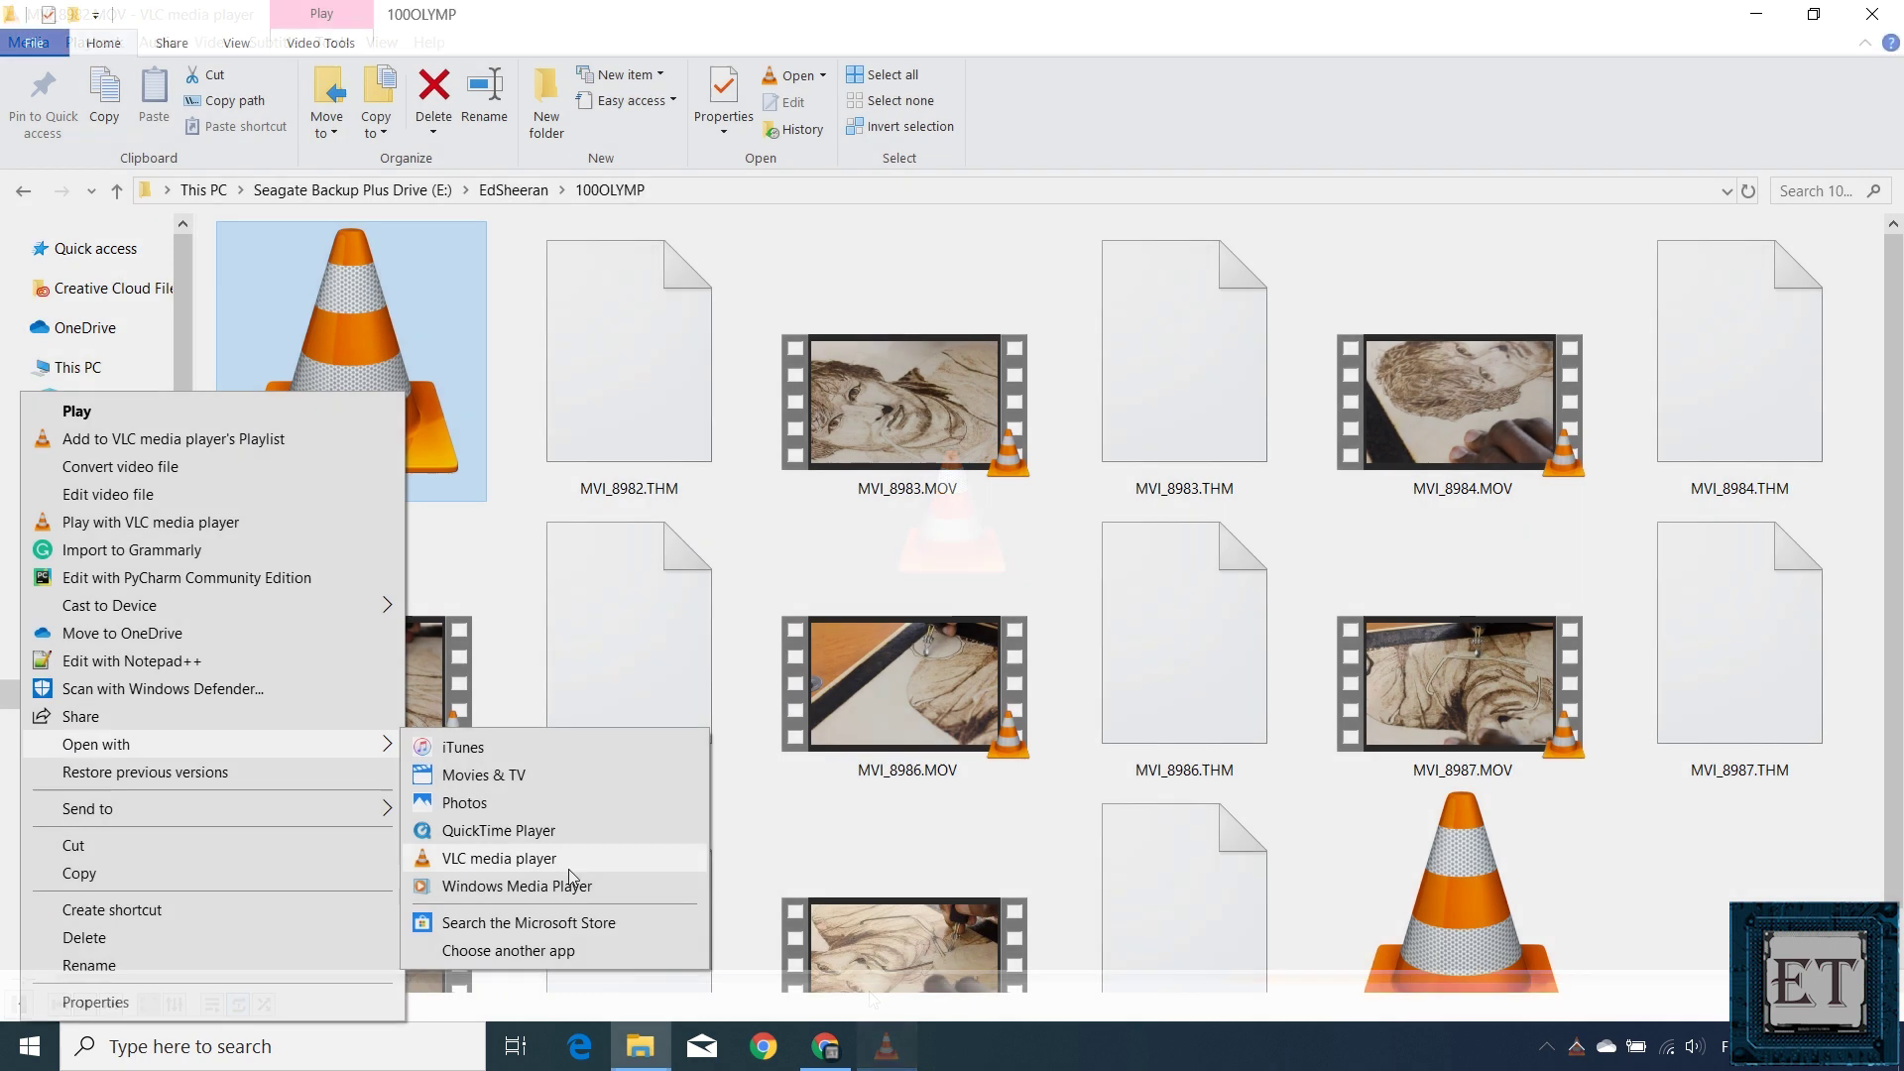
left_click(574, 884)
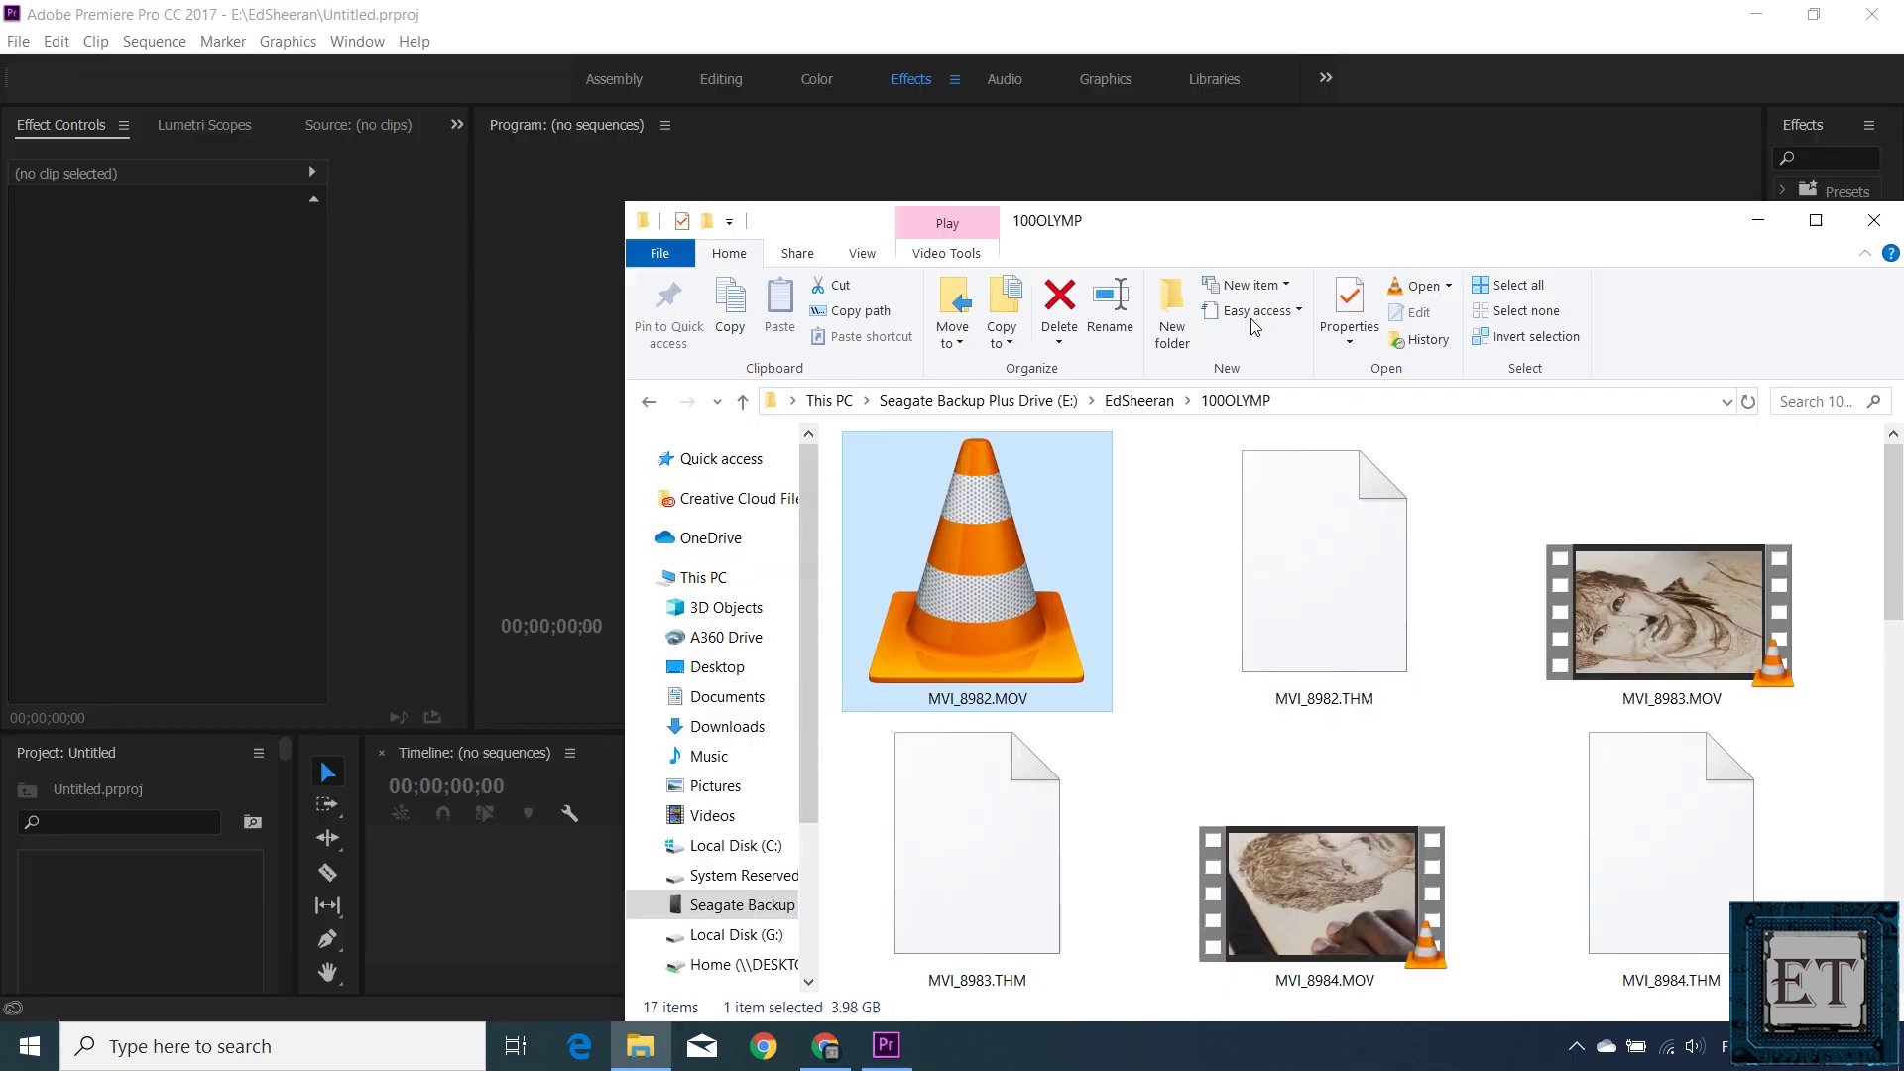
Step: Import MVI_8982.MOV into the Premiere project and dismiss the File Import Failure message
left_click_drag(1022, 612, 184, 948)
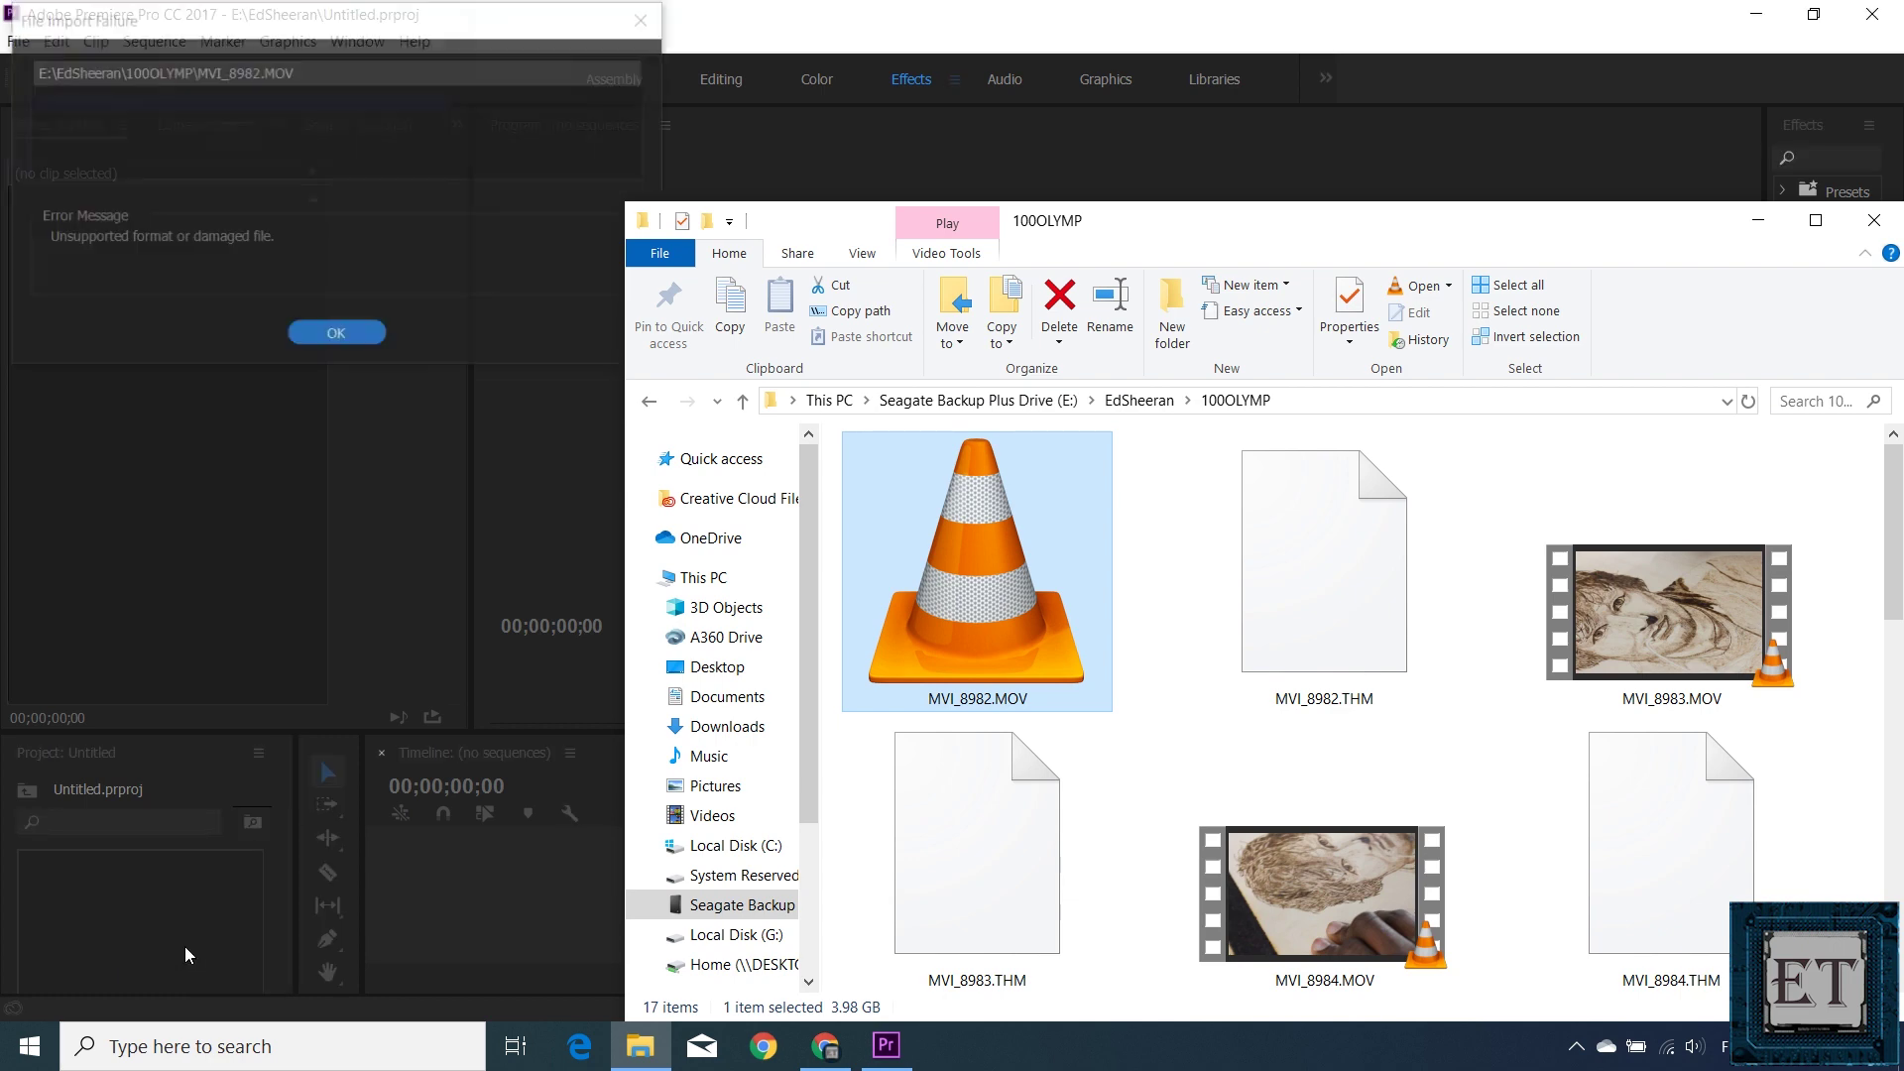
left_click(432, 201)
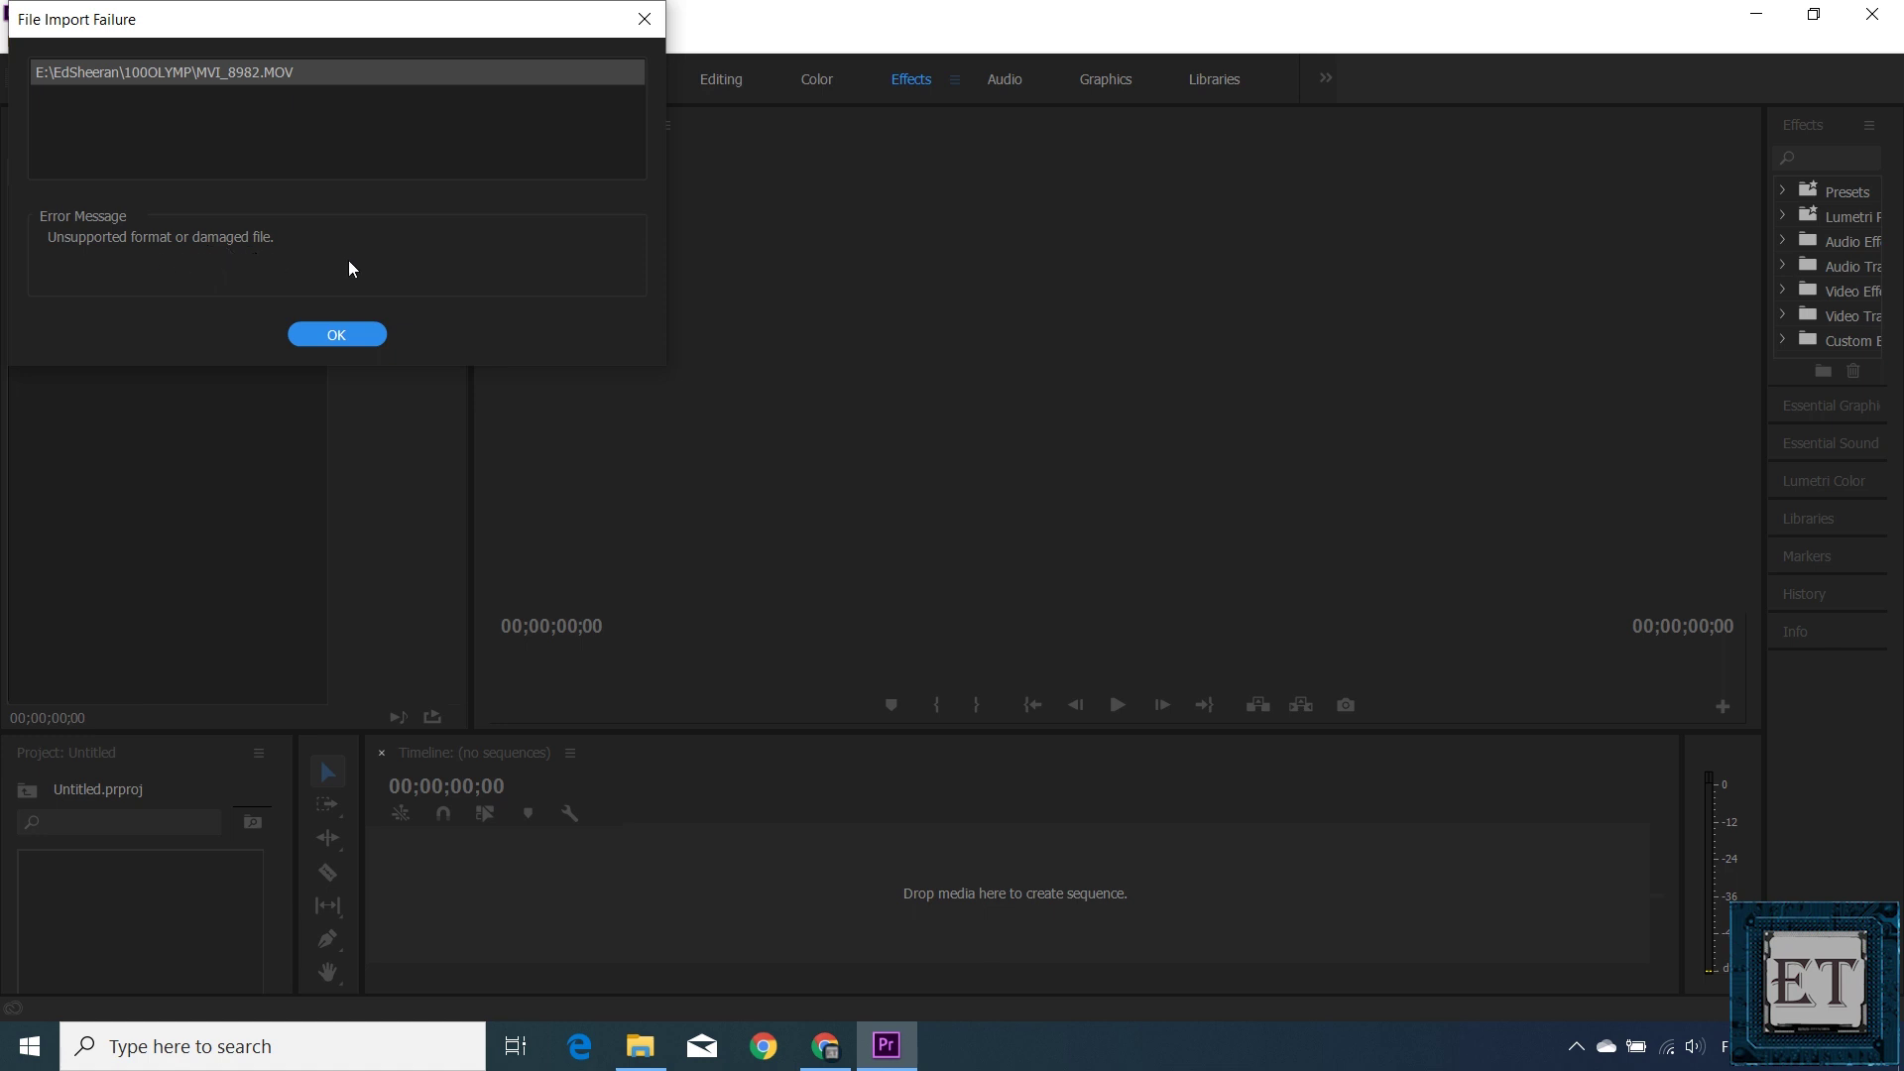
left_click(360, 337)
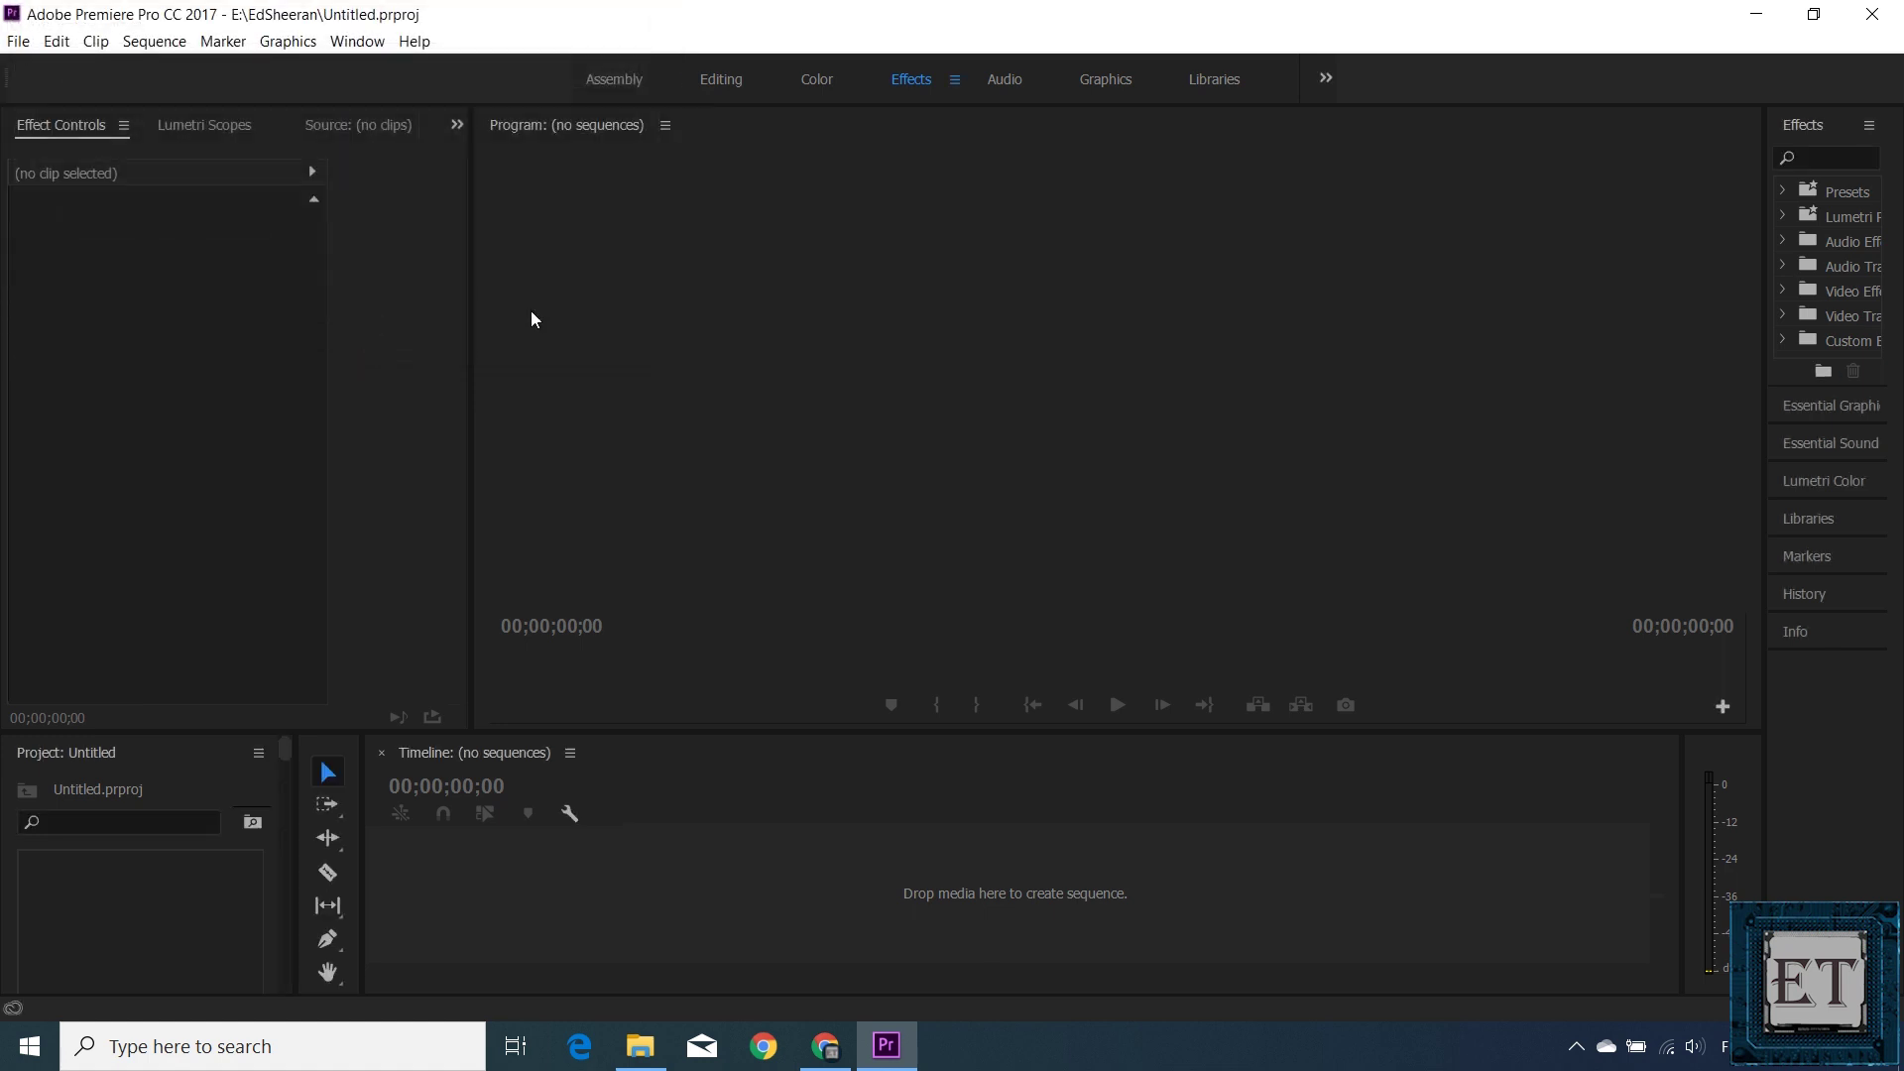
Step: Minimize Premiere, then open and refresh the EdSheeran Phone folder
left_click(1764, 12)
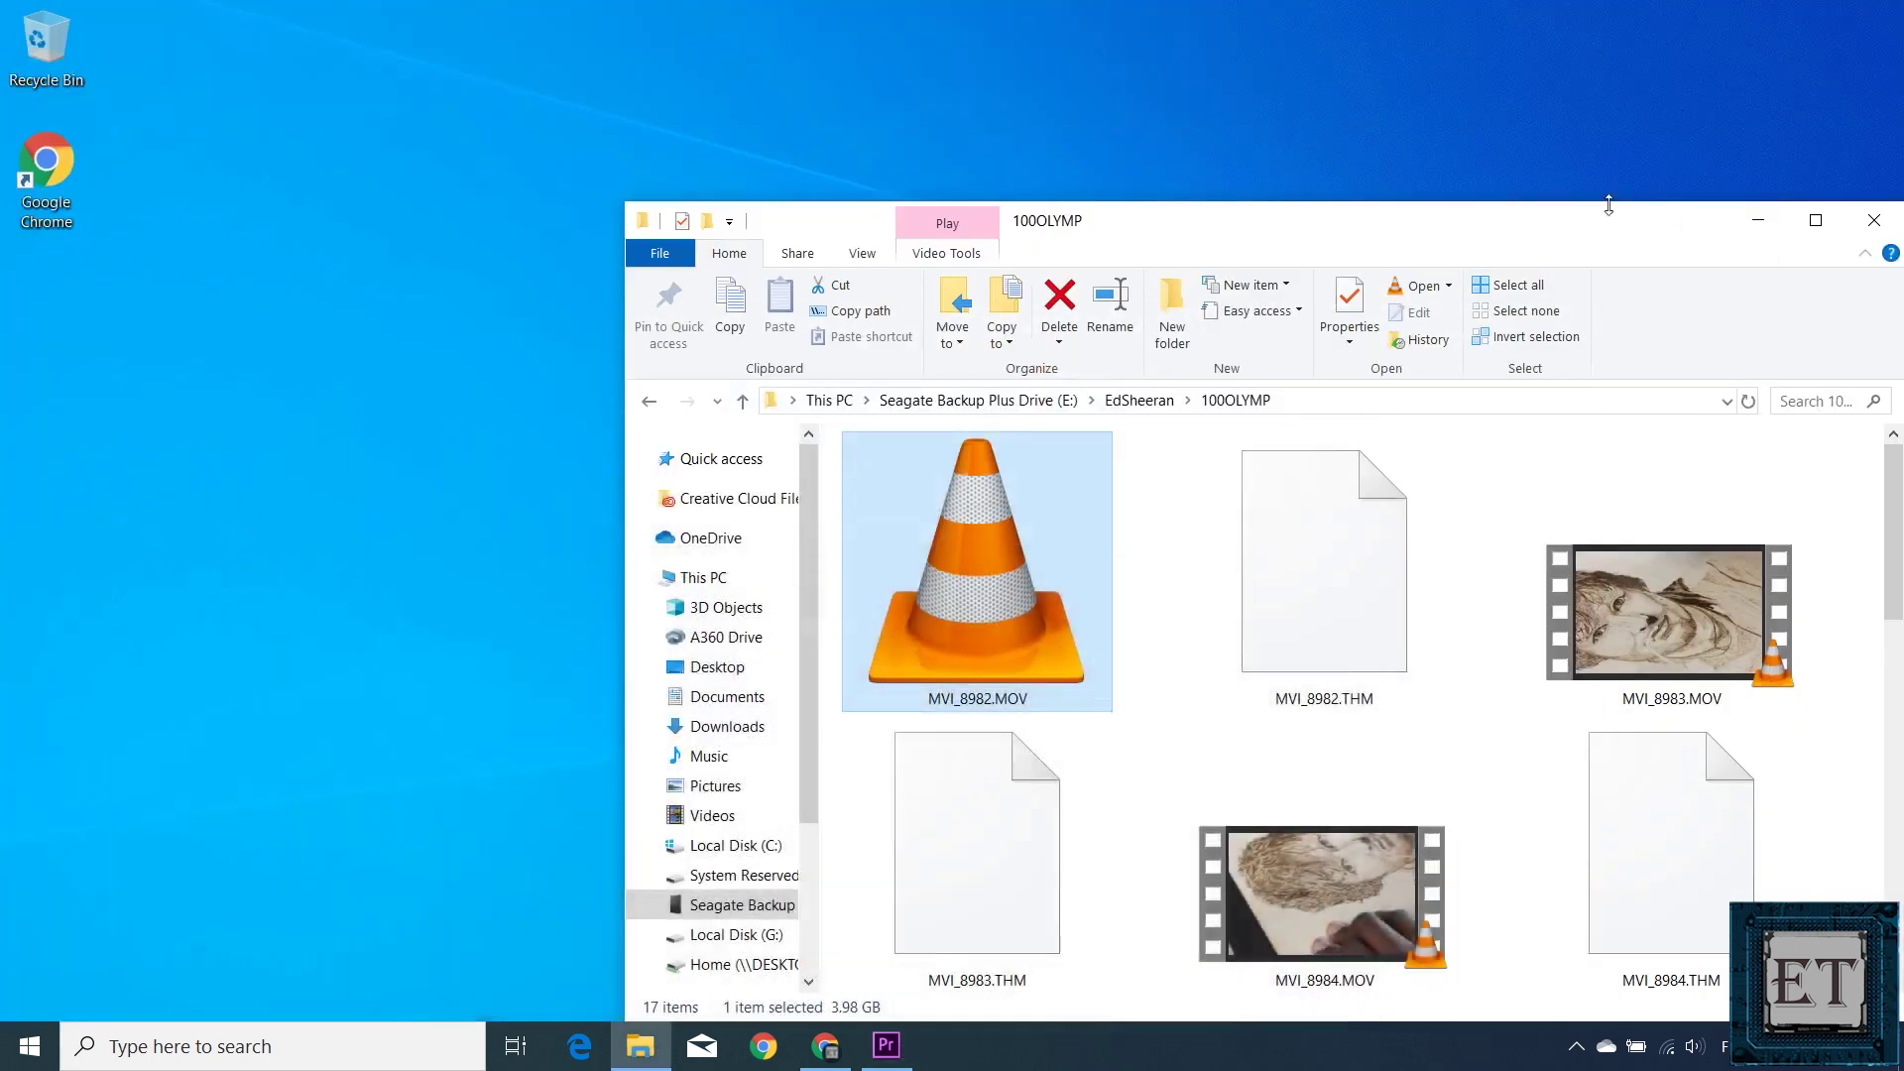
left_click_drag(1714, 243, 1516, 268)
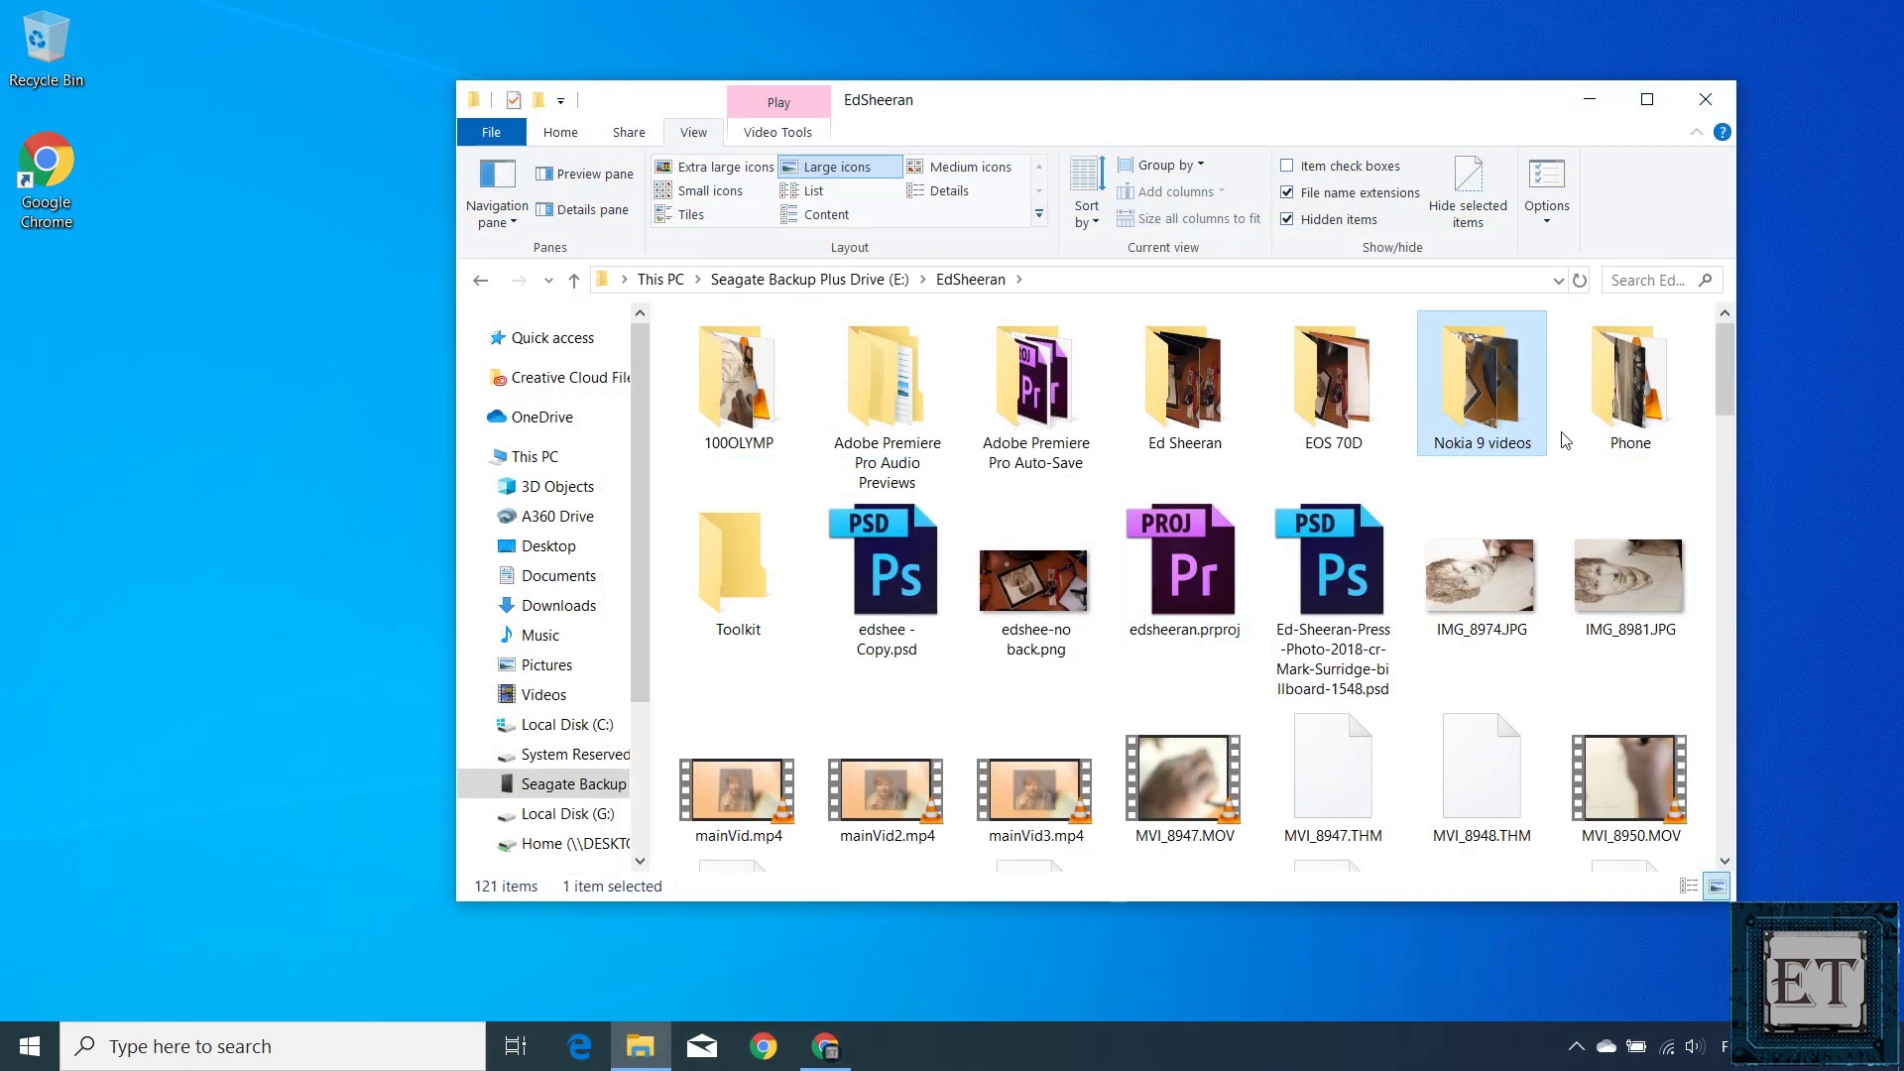
double_click(1607, 413)
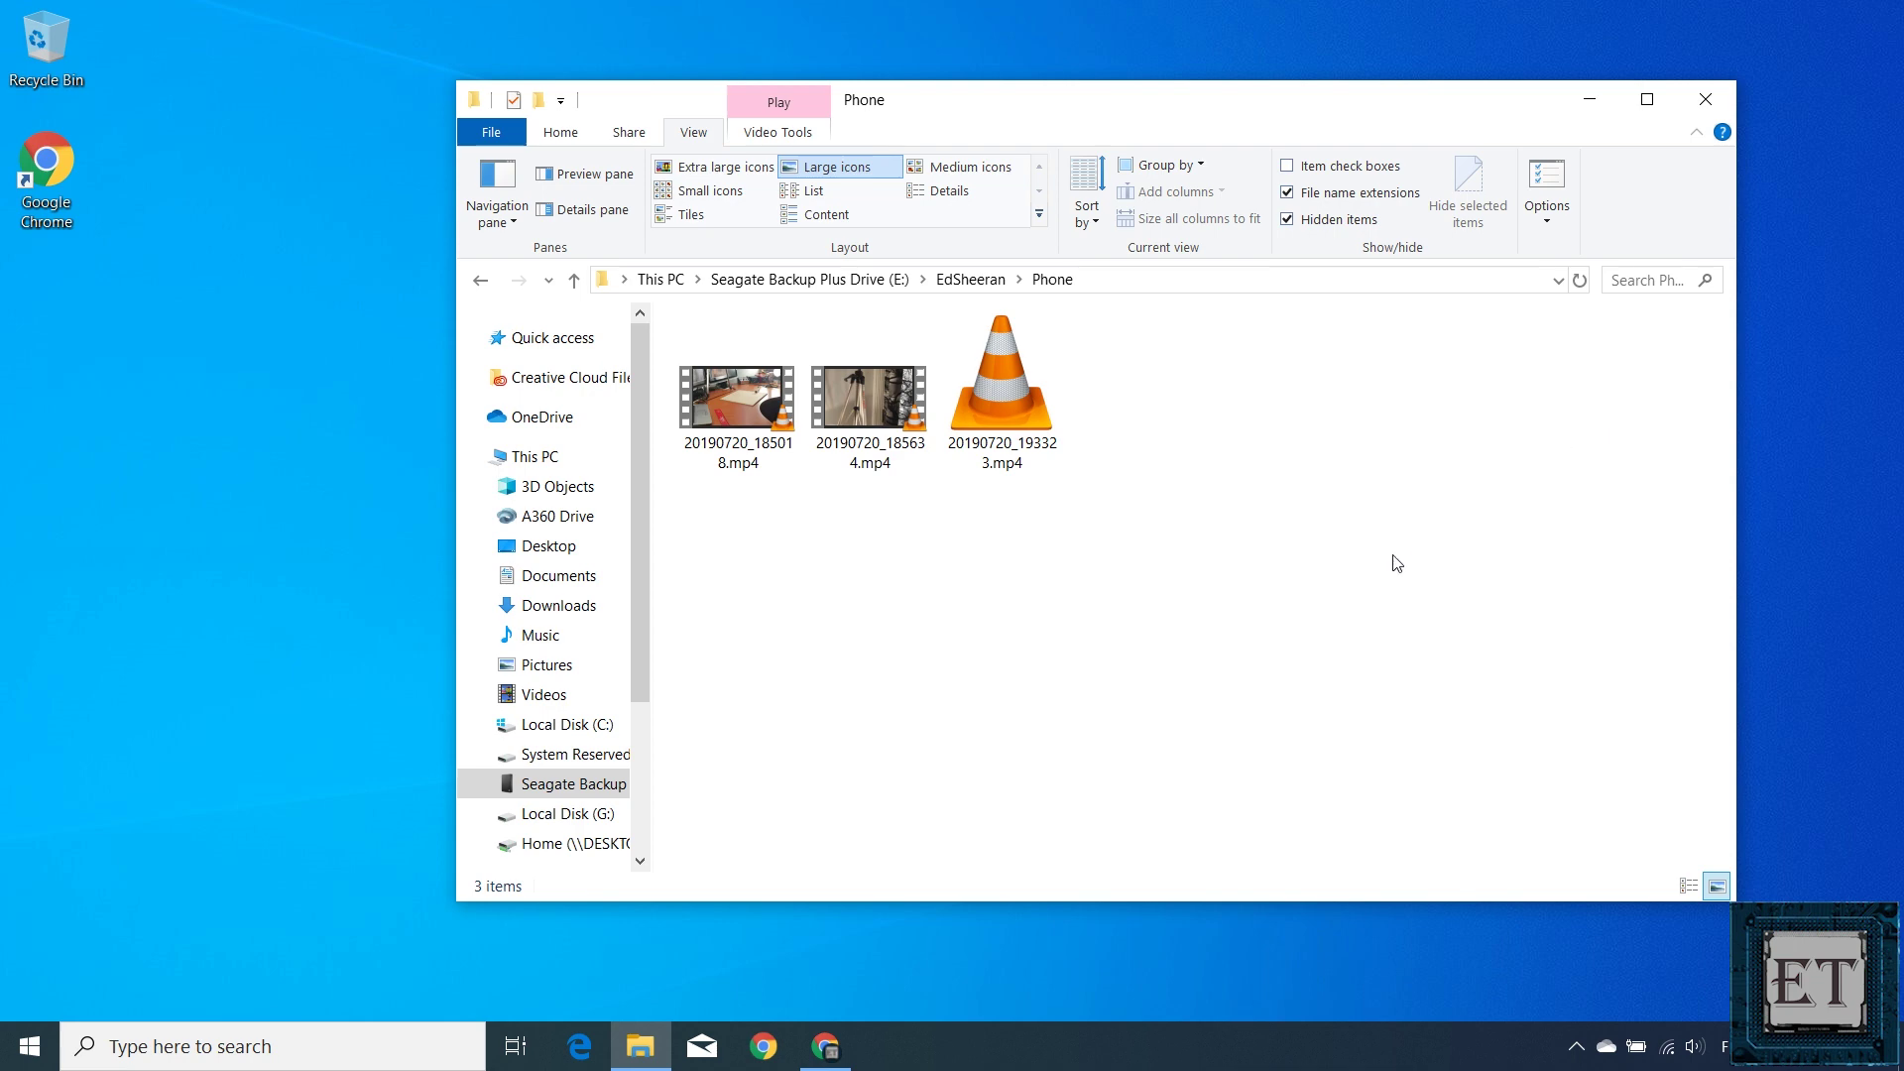
right_click(1369, 569)
left_click(1132, 706)
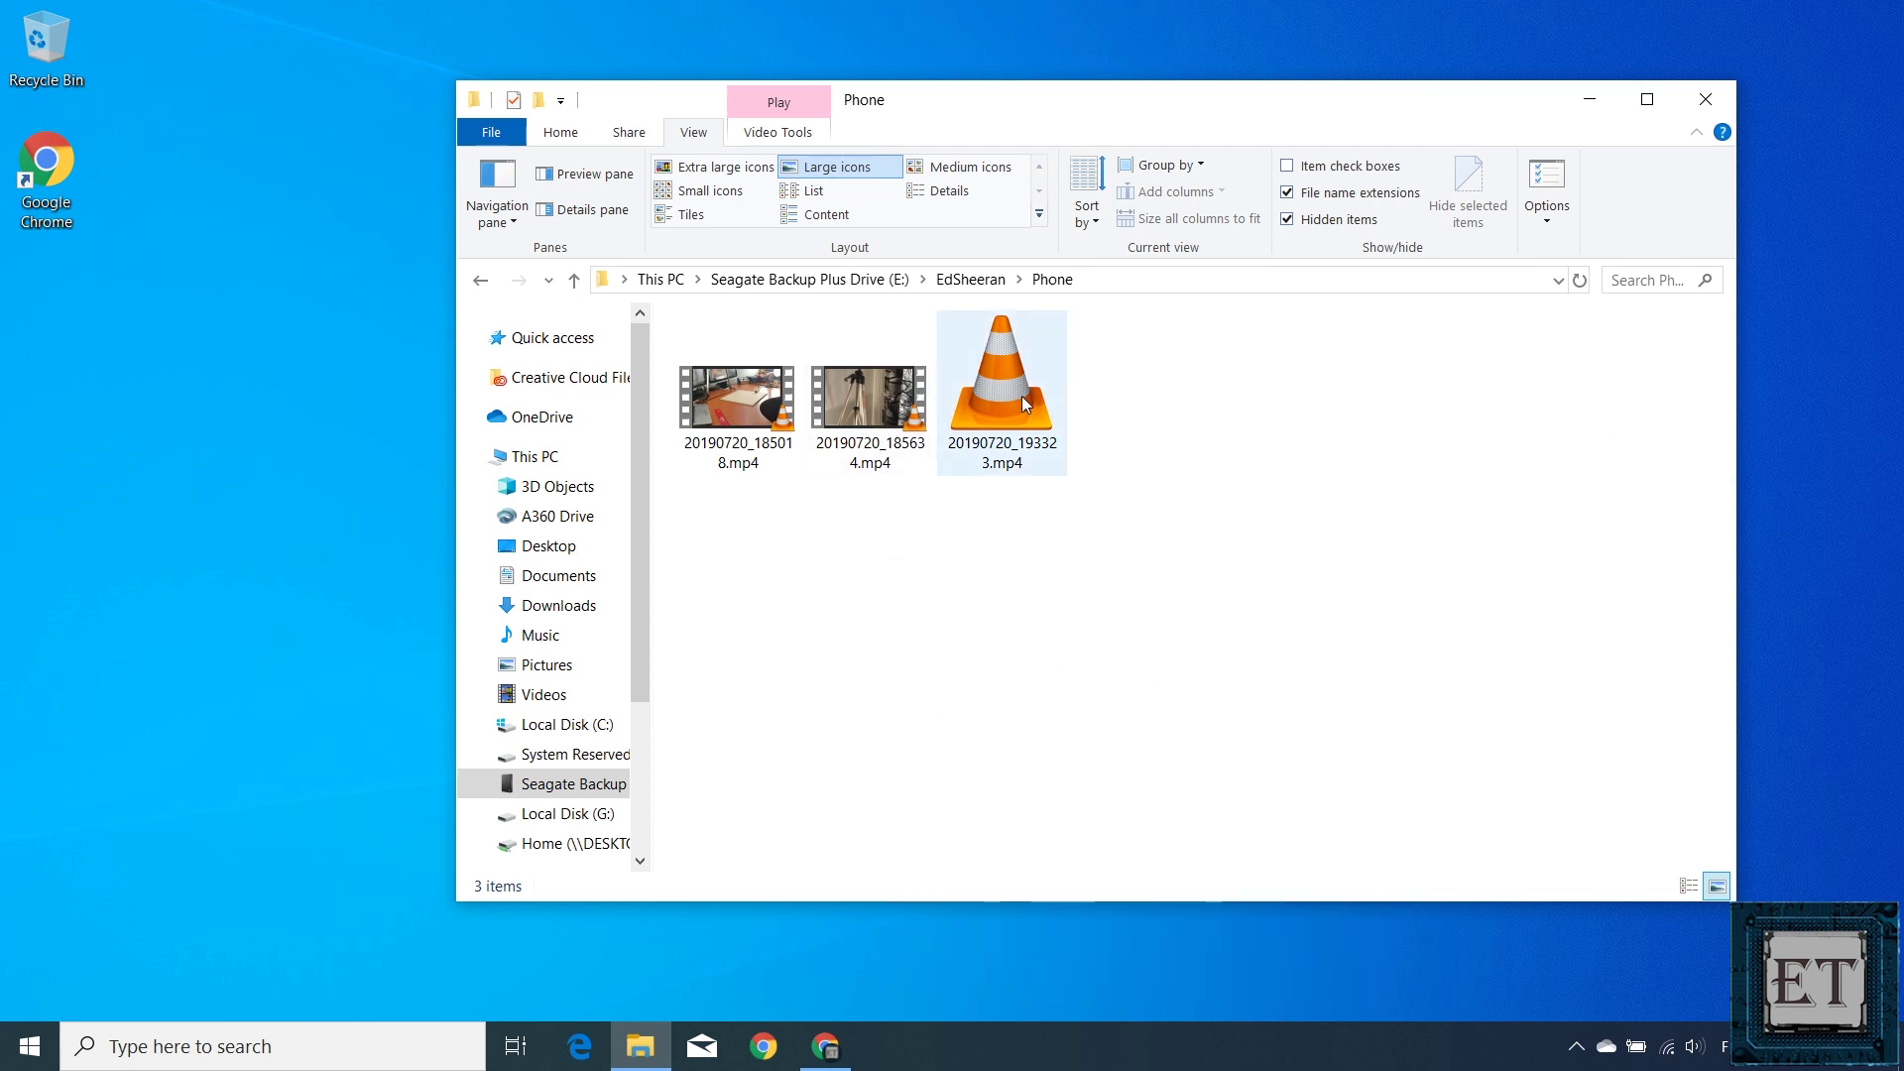
Step: Try playing 20190720_193323.mp4 in VLC, close VLC, and bring up the file's options
double_click(1004, 468)
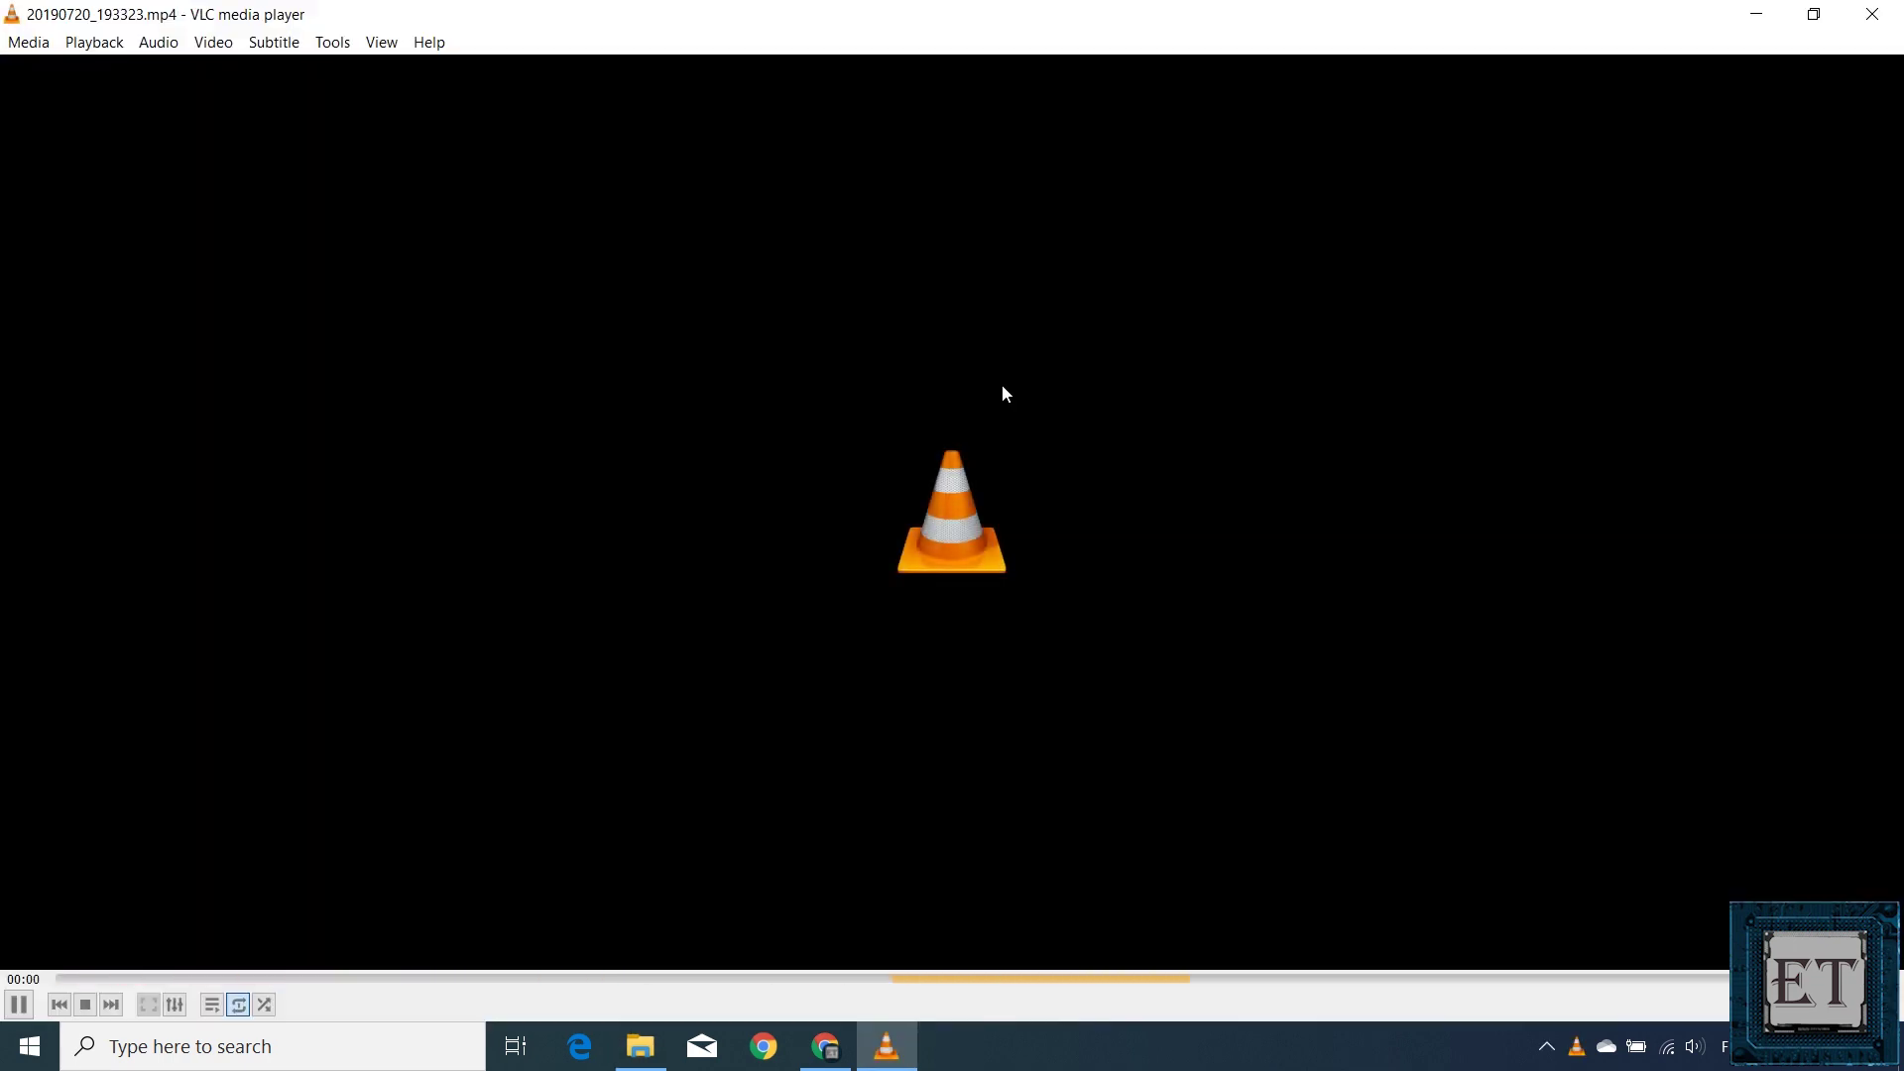
left_click(1872, 14)
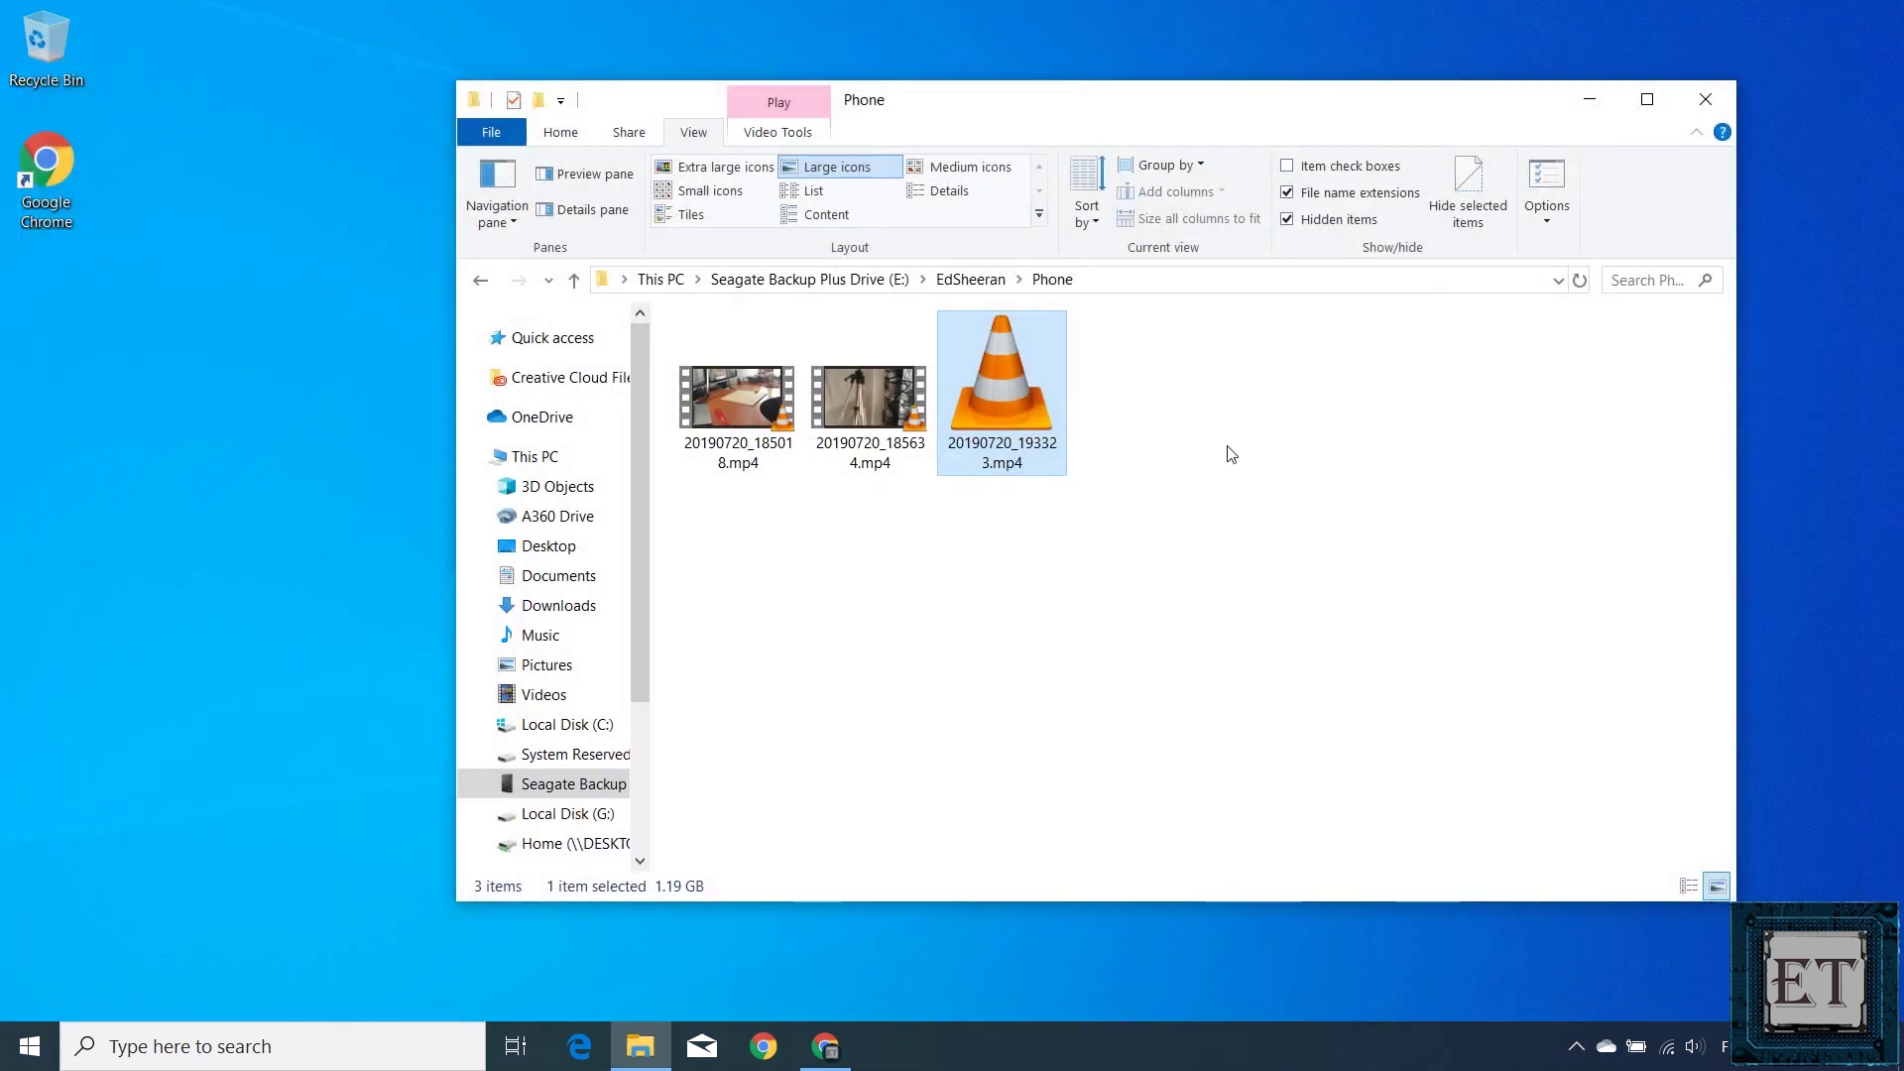
right_click(1015, 406)
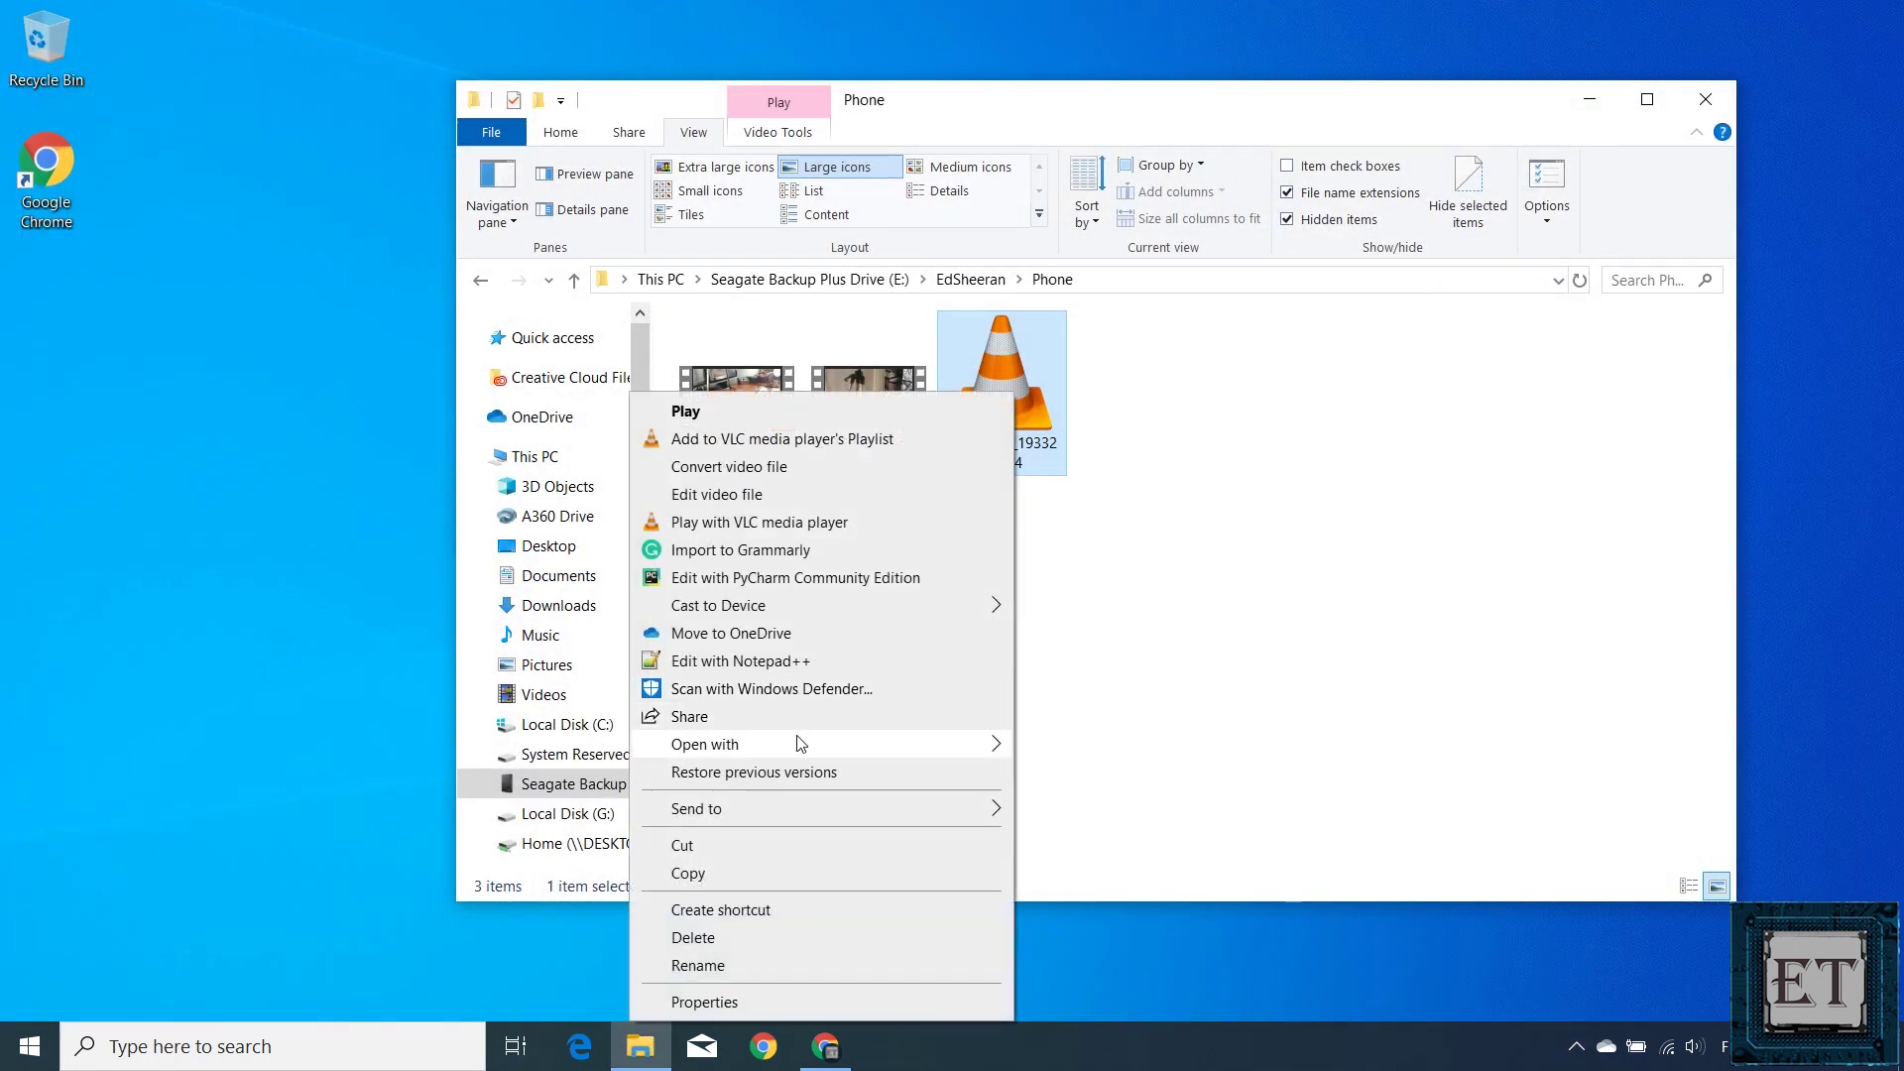
Step: Open 20190720_193323.mp4 in Windows Media Player, dismiss the cannot-play error, and close the player
mouse_move(844, 746)
left_click(1092, 858)
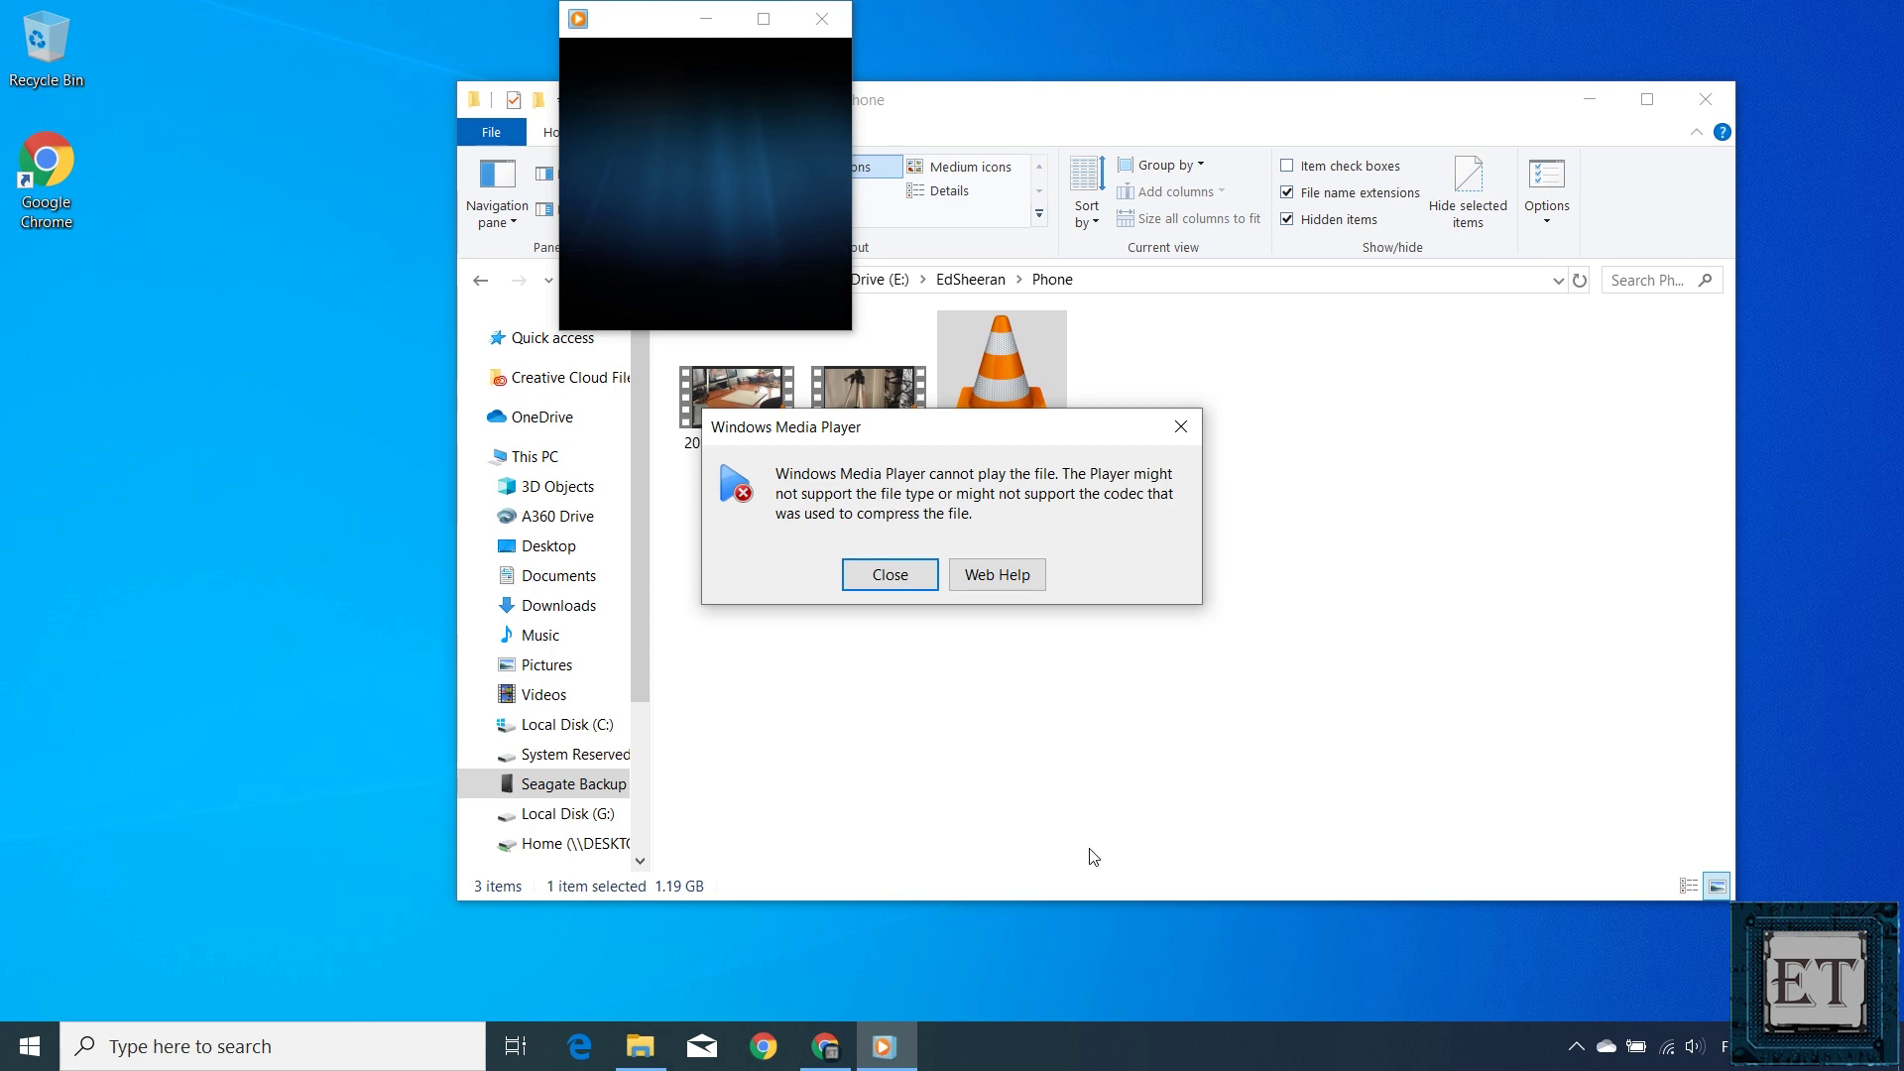
left_click(897, 583)
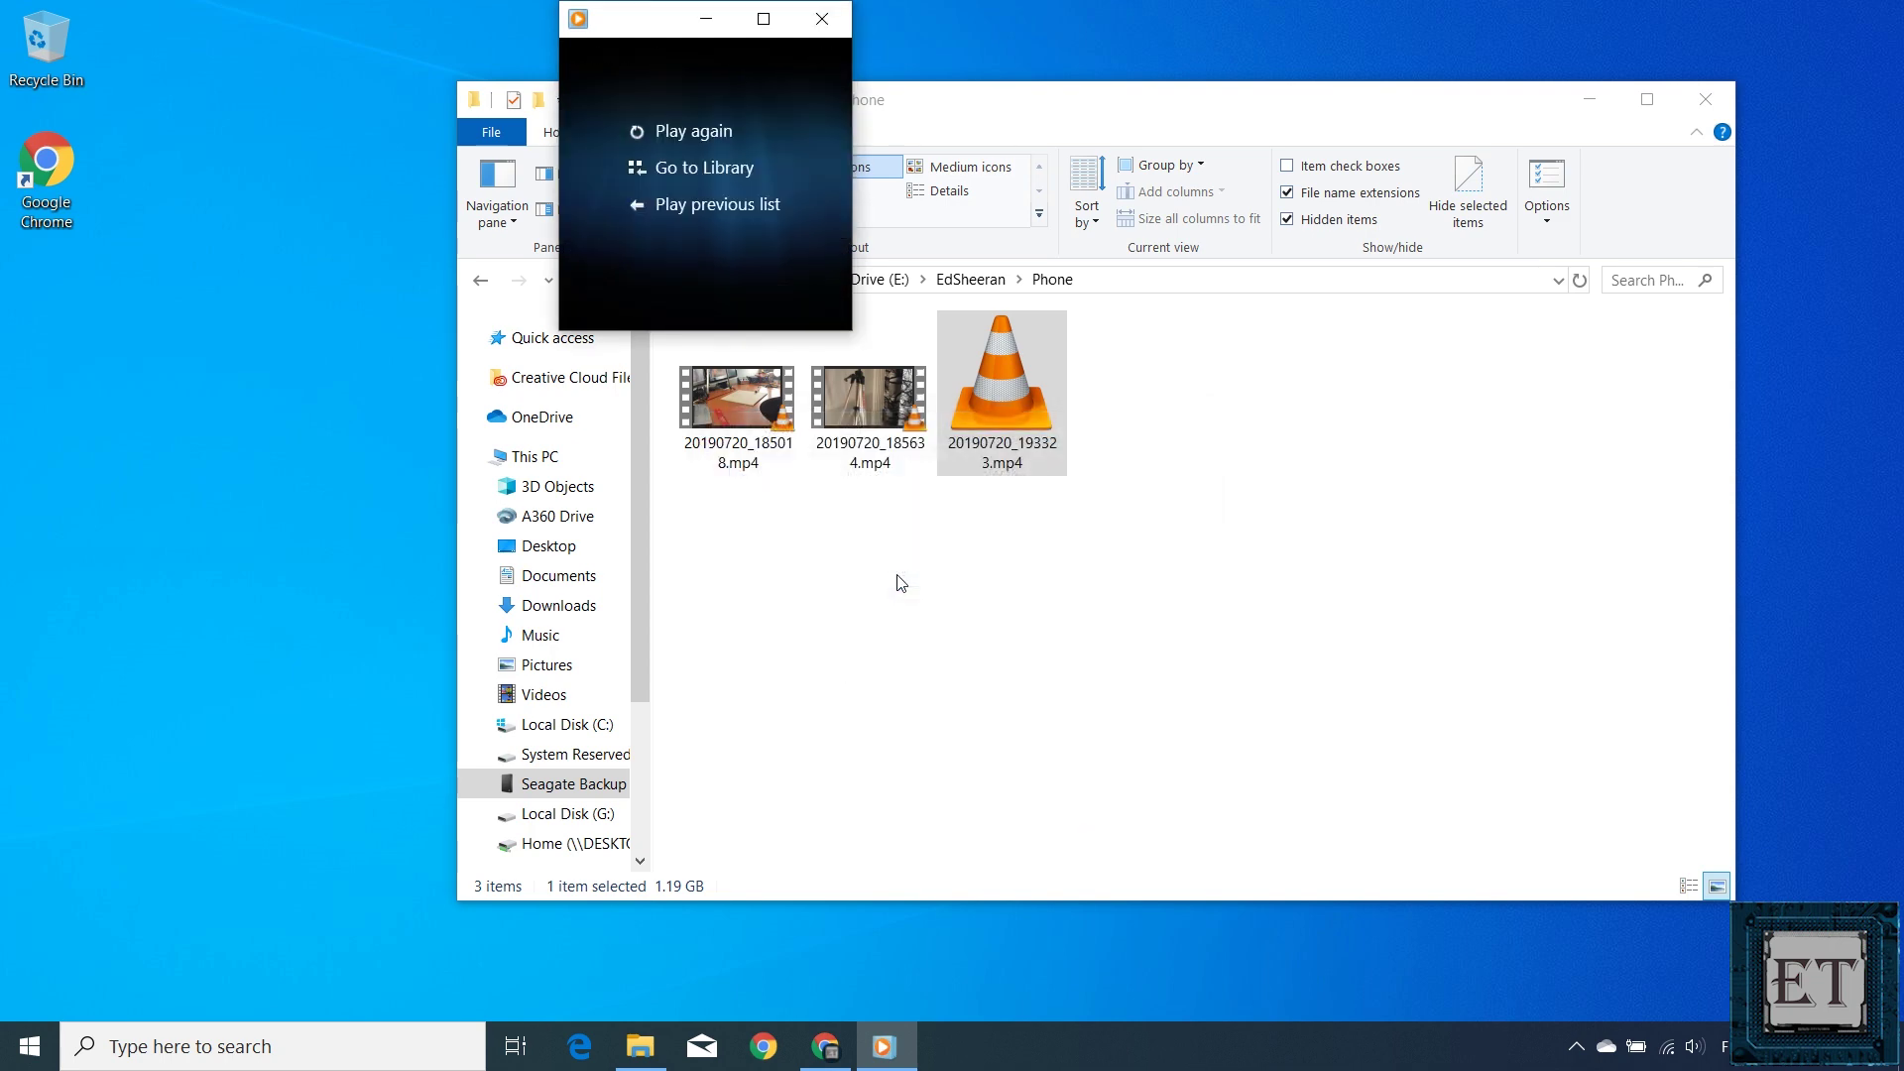
left_click(822, 18)
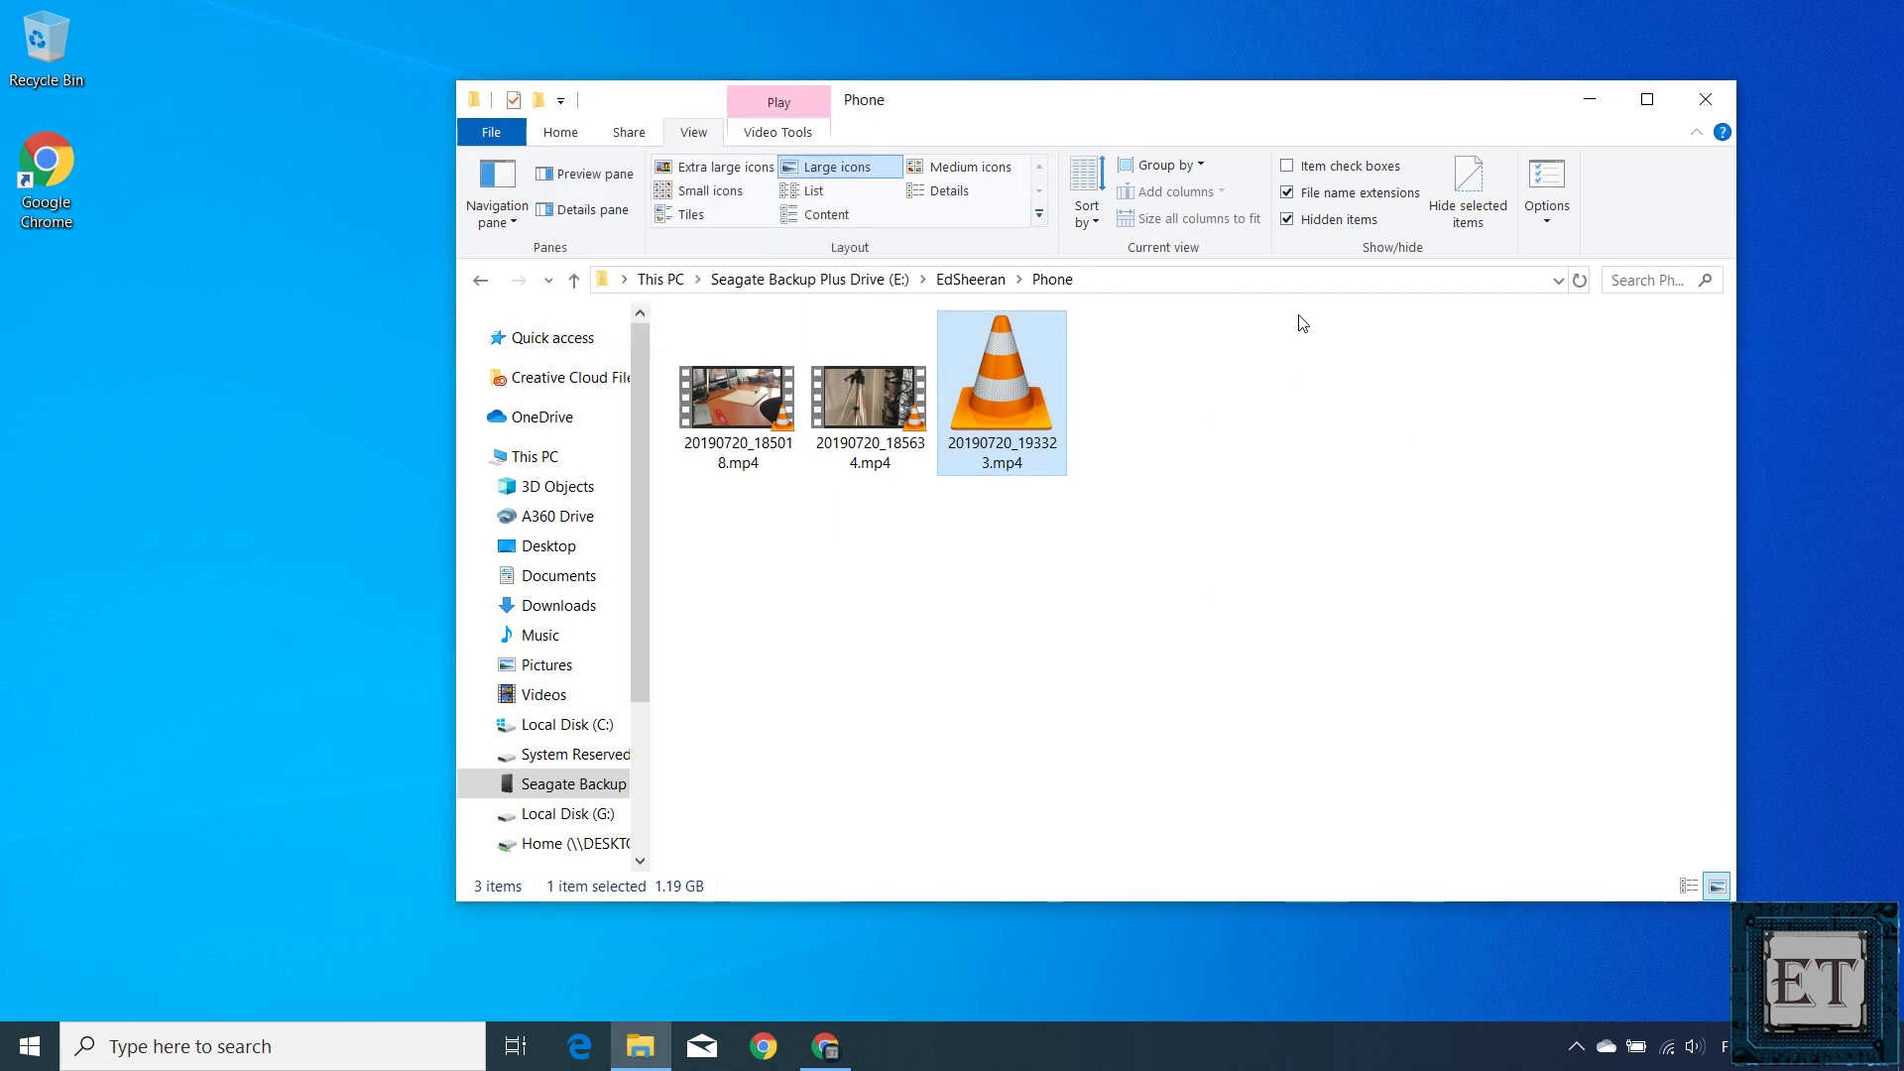
Step: Minimize the File Explorer folder window
left_click(1589, 103)
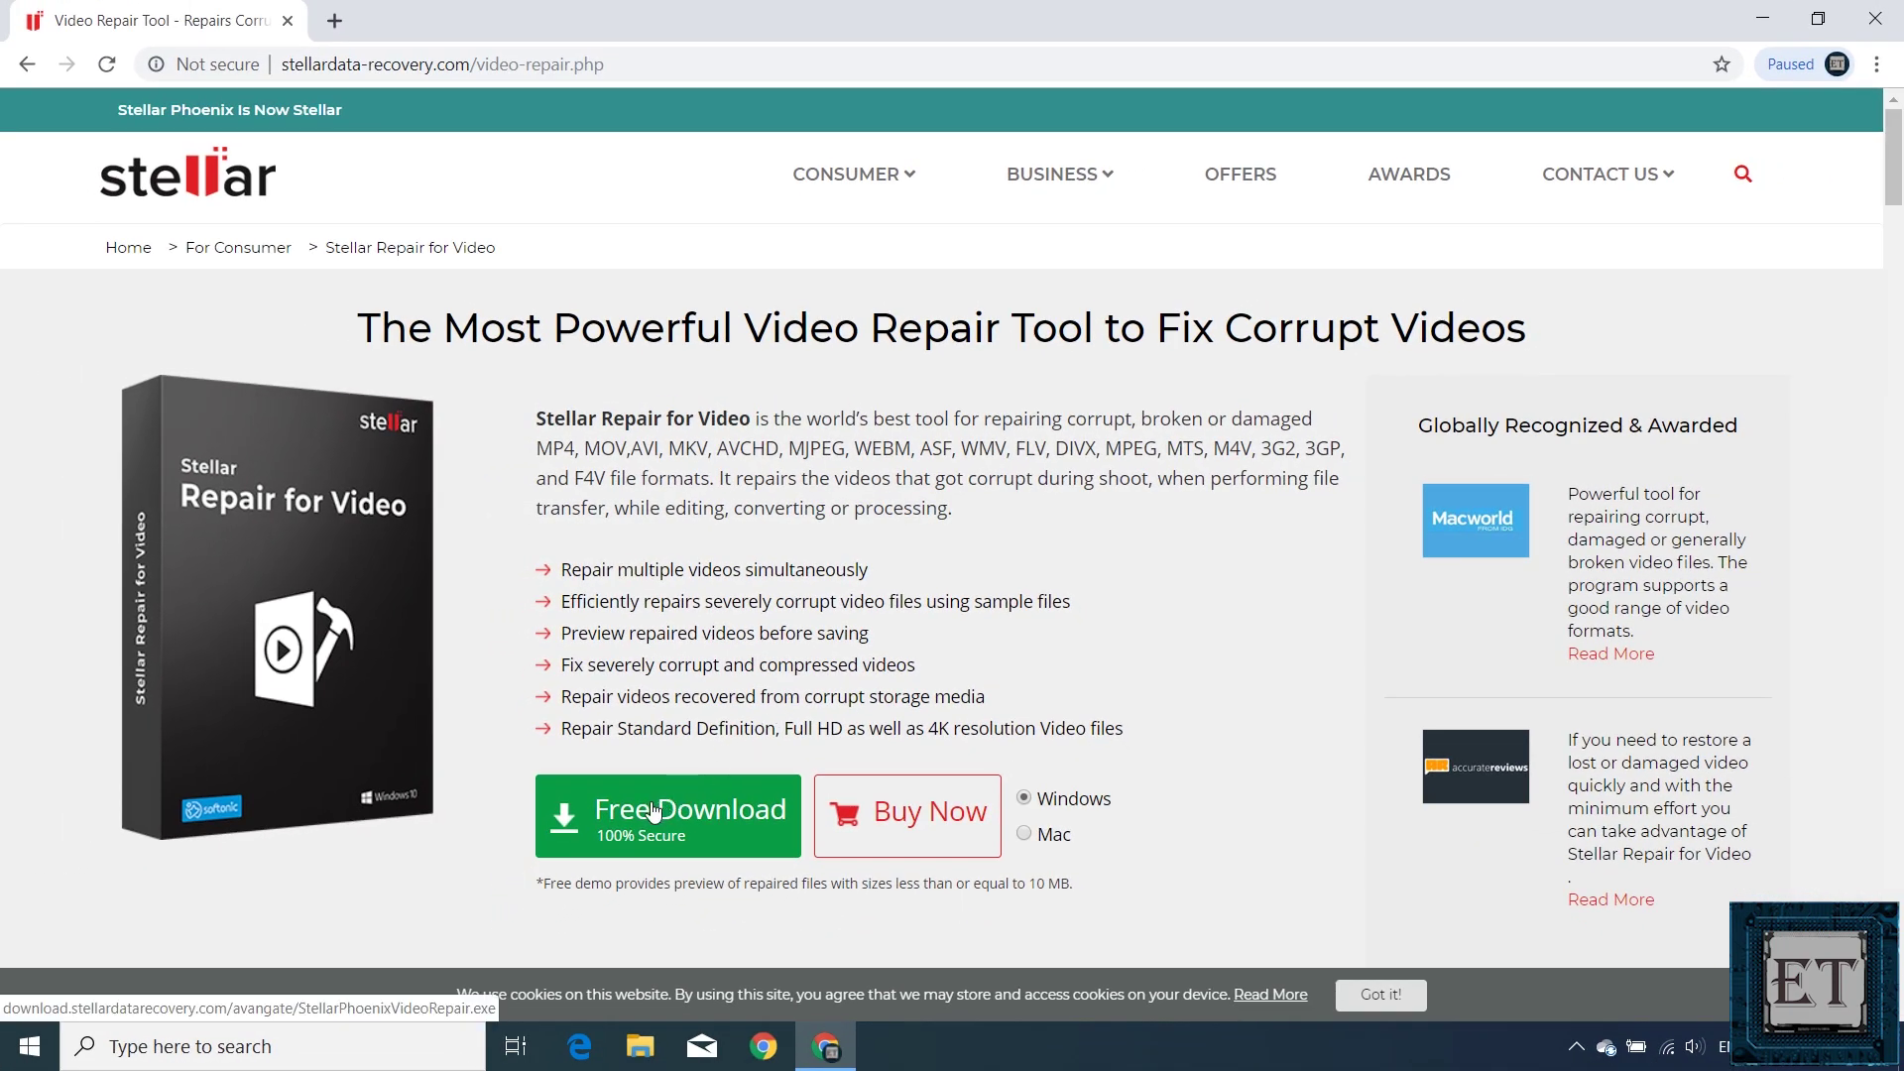
Step: Download the StellarPhoenixVideoRepair.exe installer via Free Download and run it
left_click(659, 807)
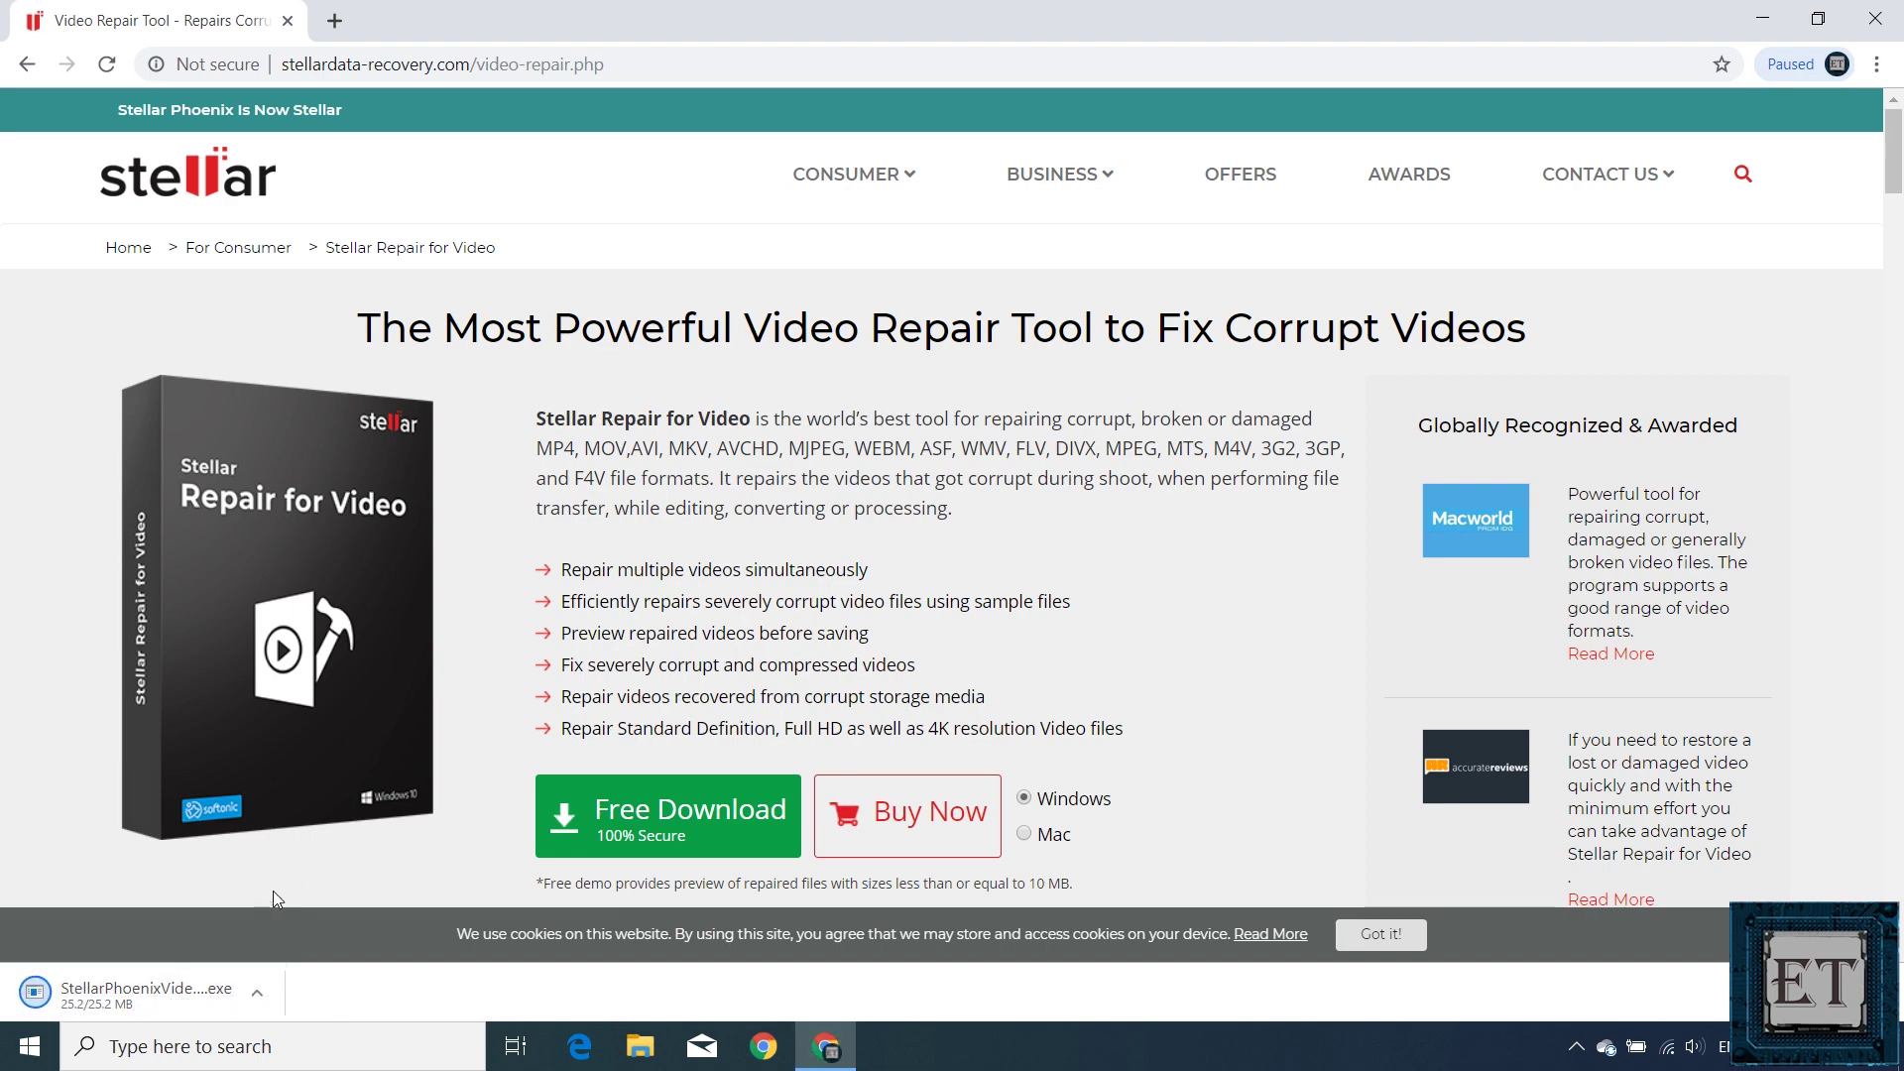
left_click(149, 997)
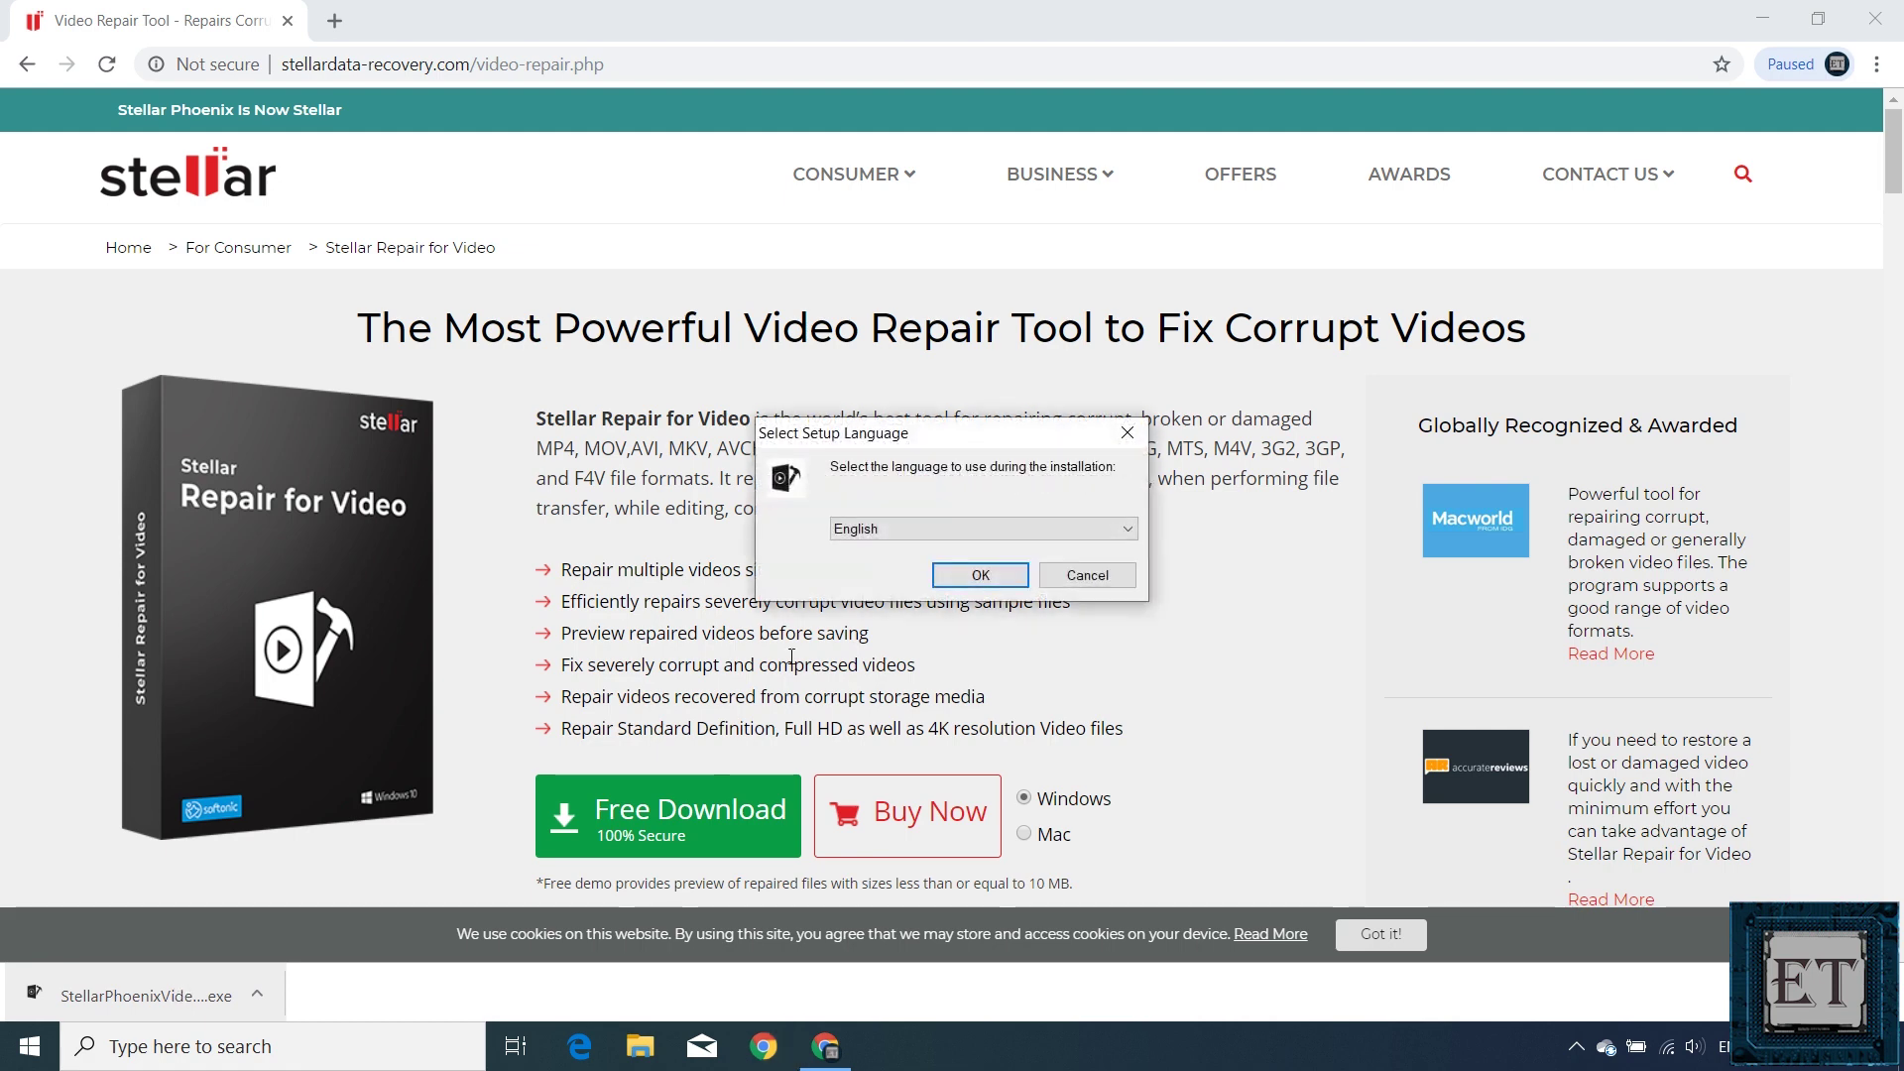
Step: Keep English as the setup language and start the setup wizard
left_click(1062, 529)
left_click(1057, 527)
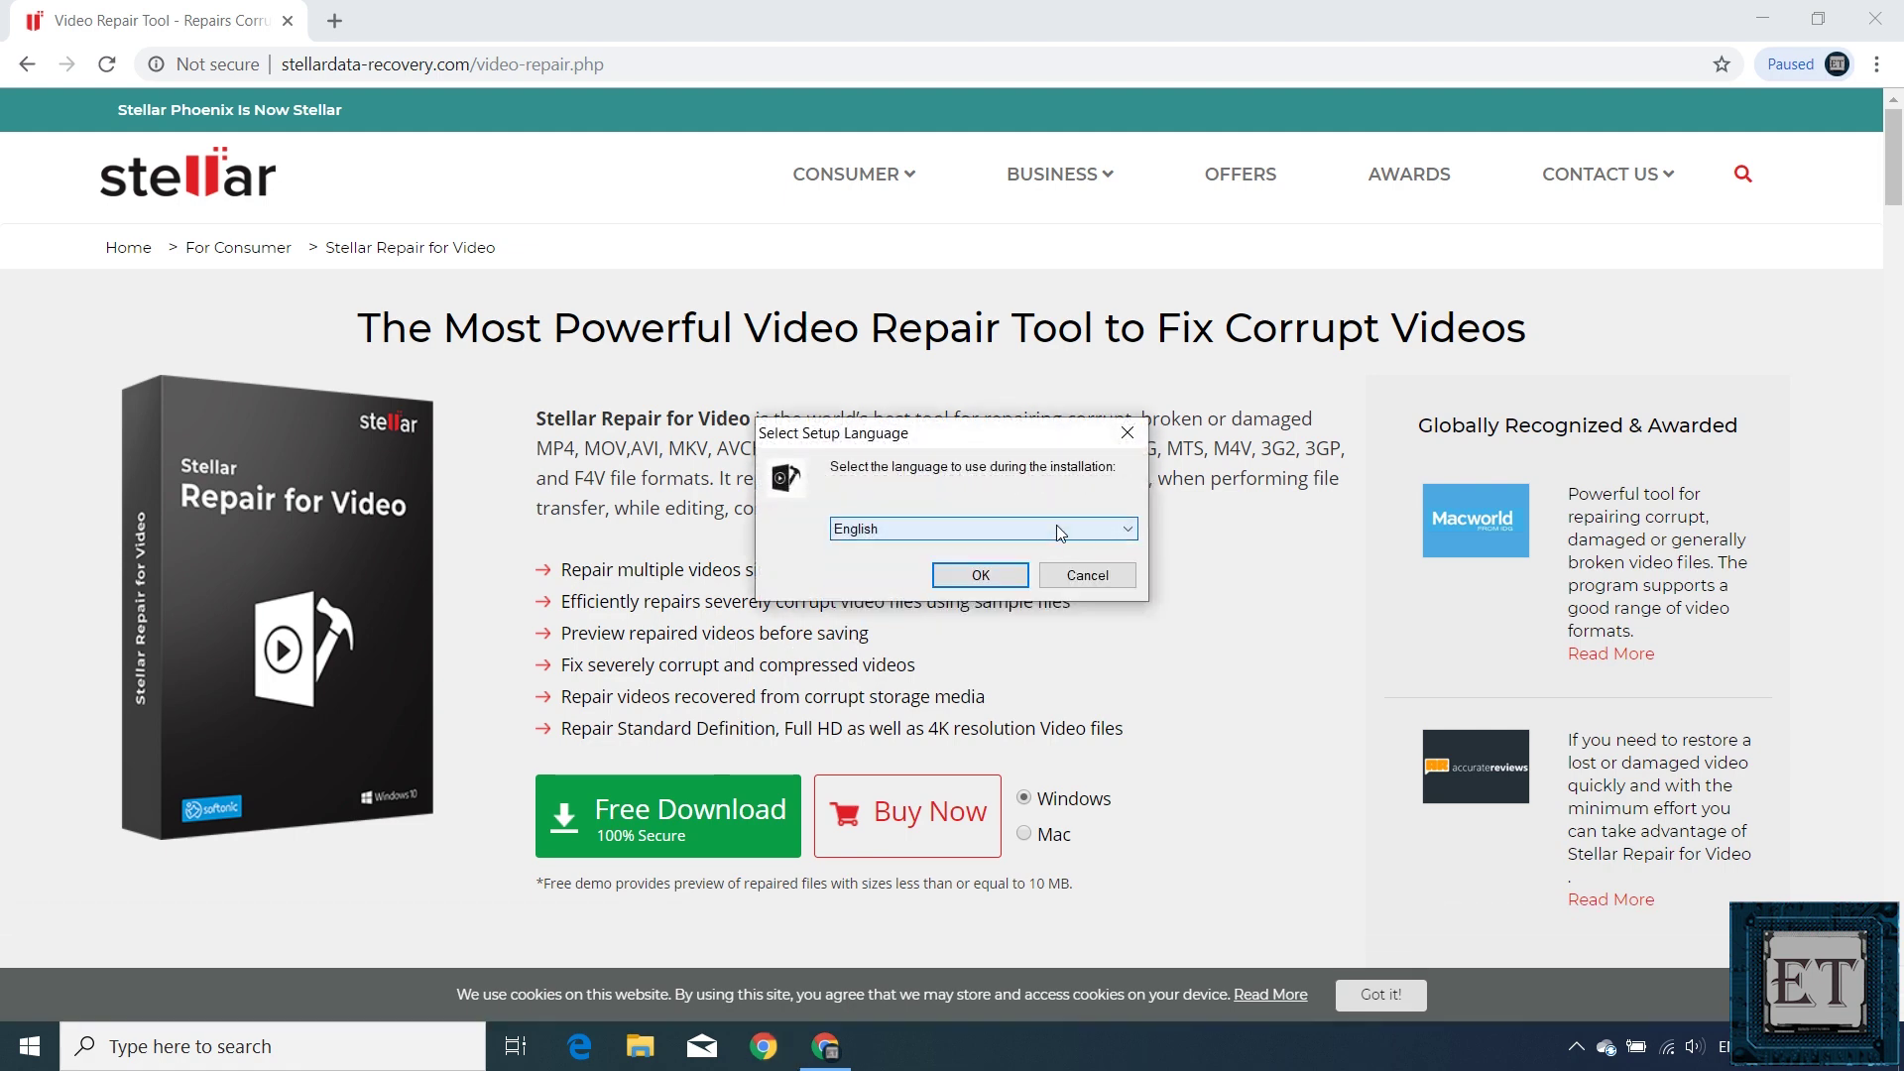
left_click(980, 572)
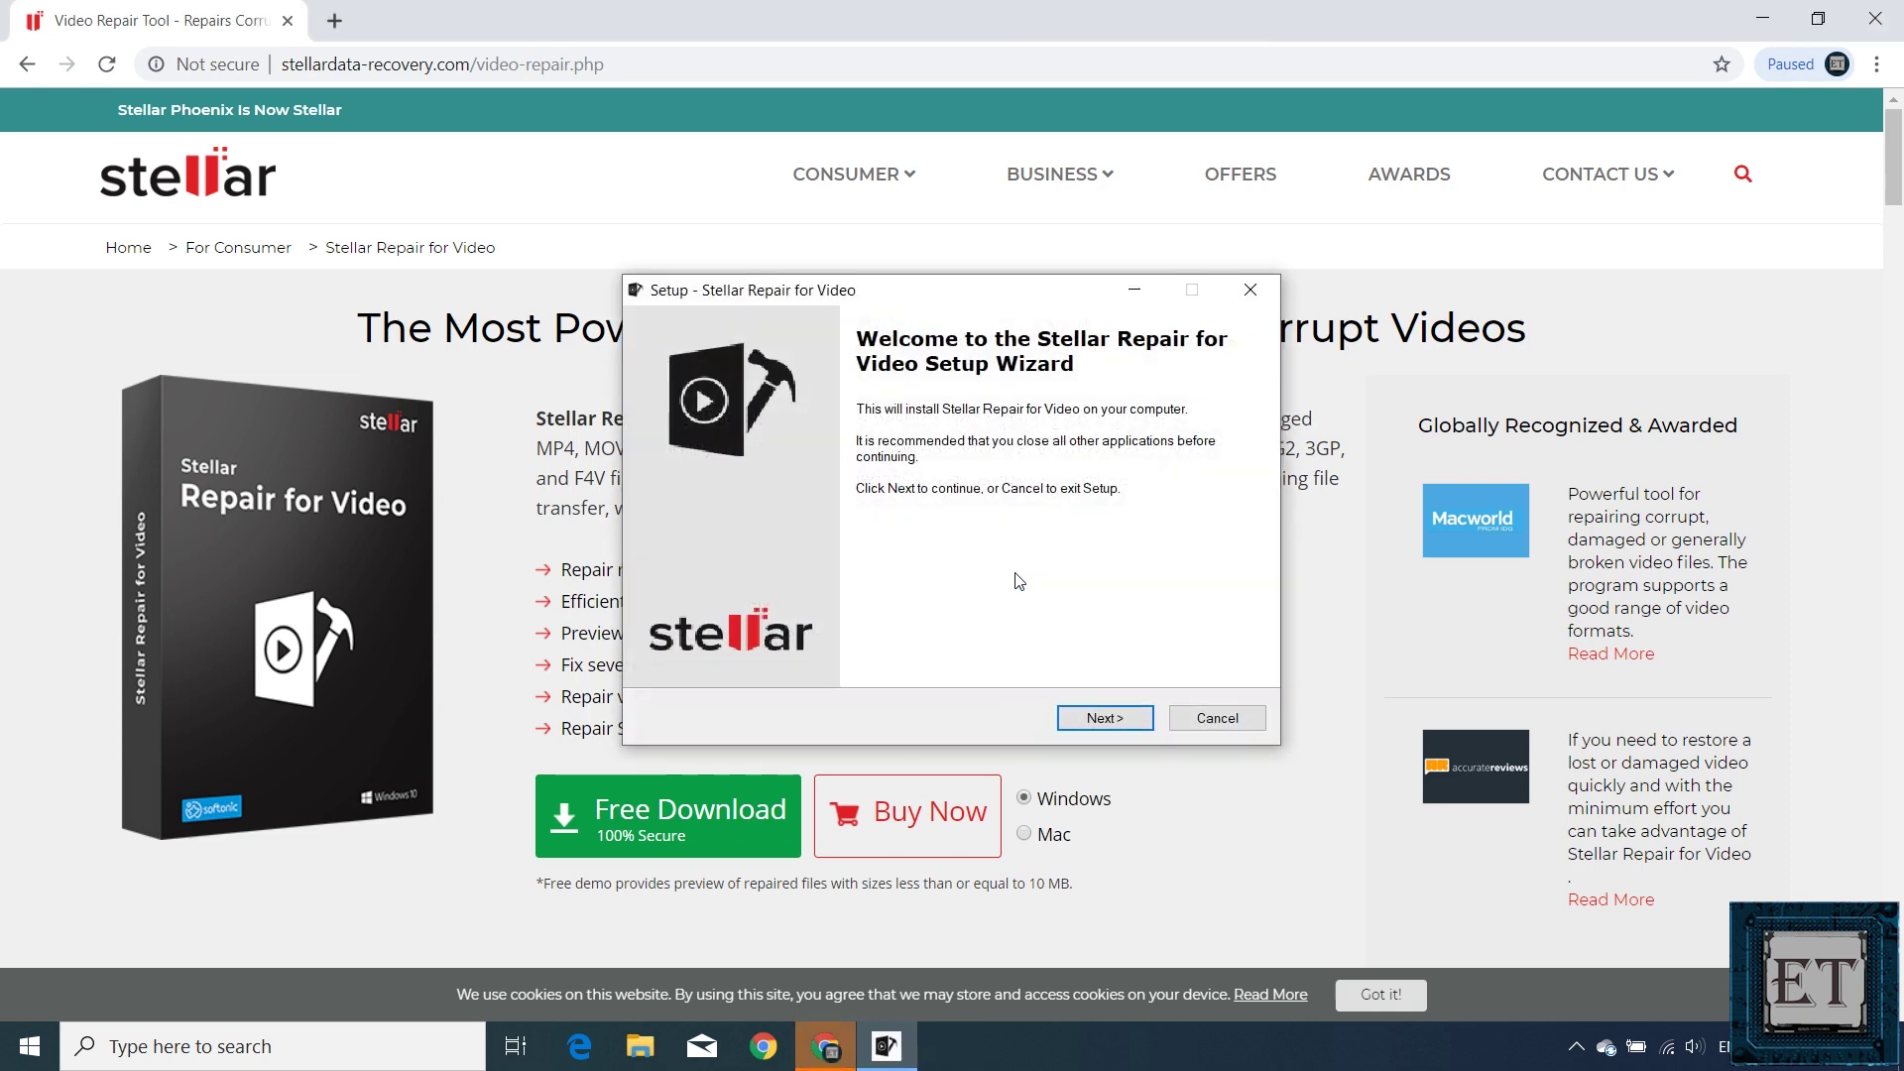
left_click(1765, 22)
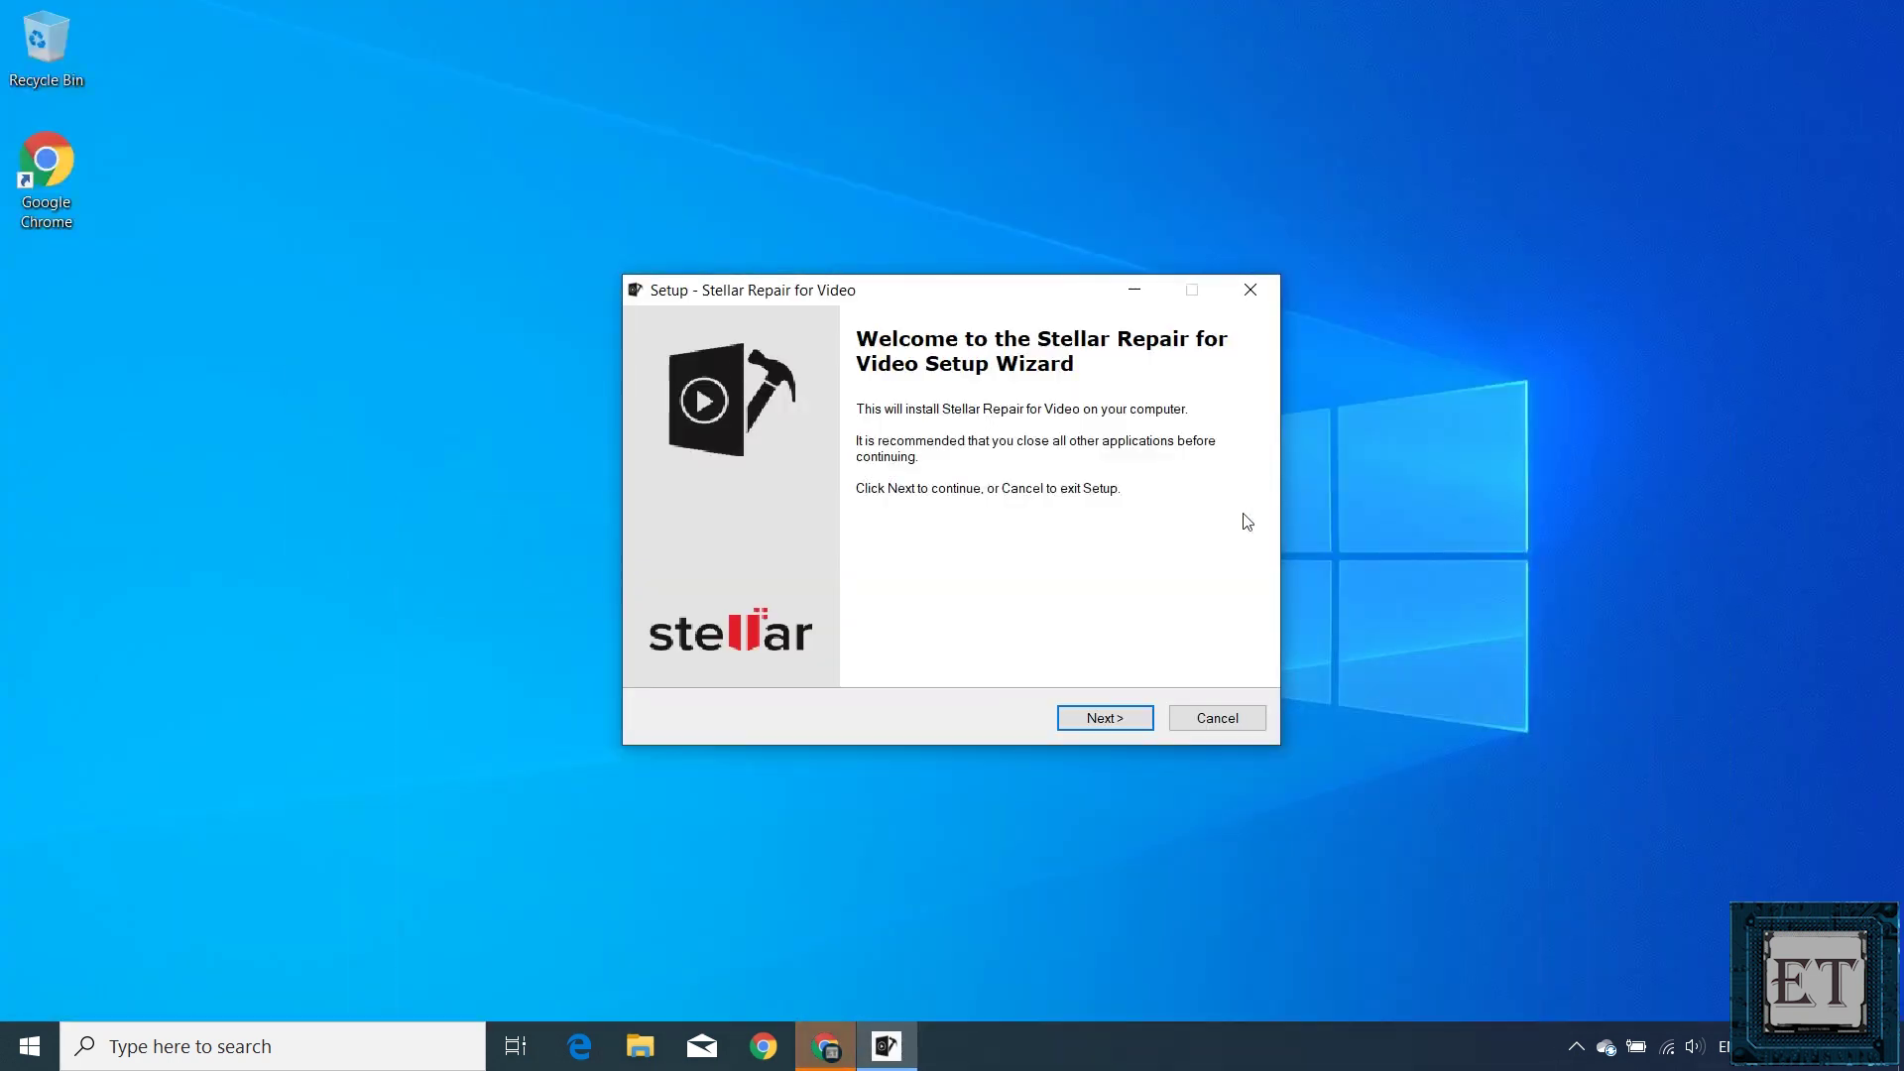
left_click(1113, 718)
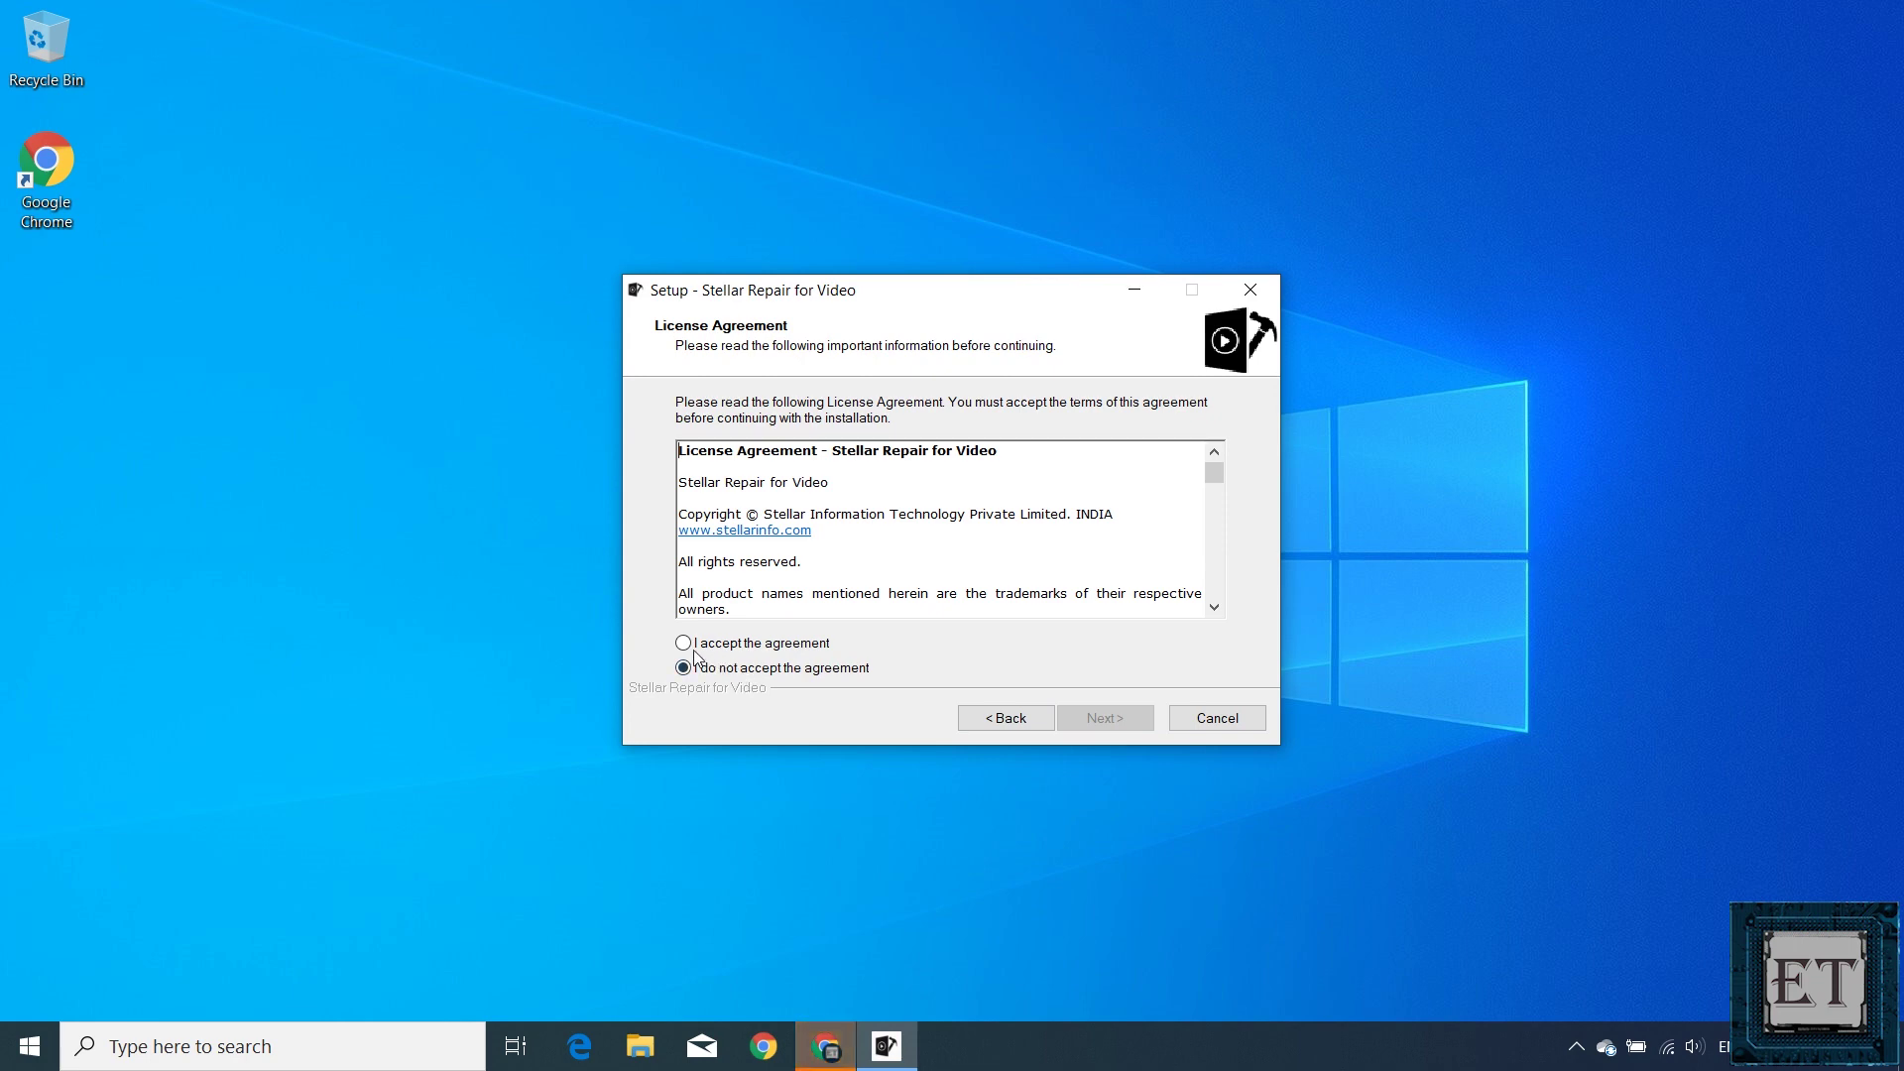
Step: Accept the licence, keep default folders and the desktop icon, install, and launch the program
left_click(684, 643)
left_click(1100, 718)
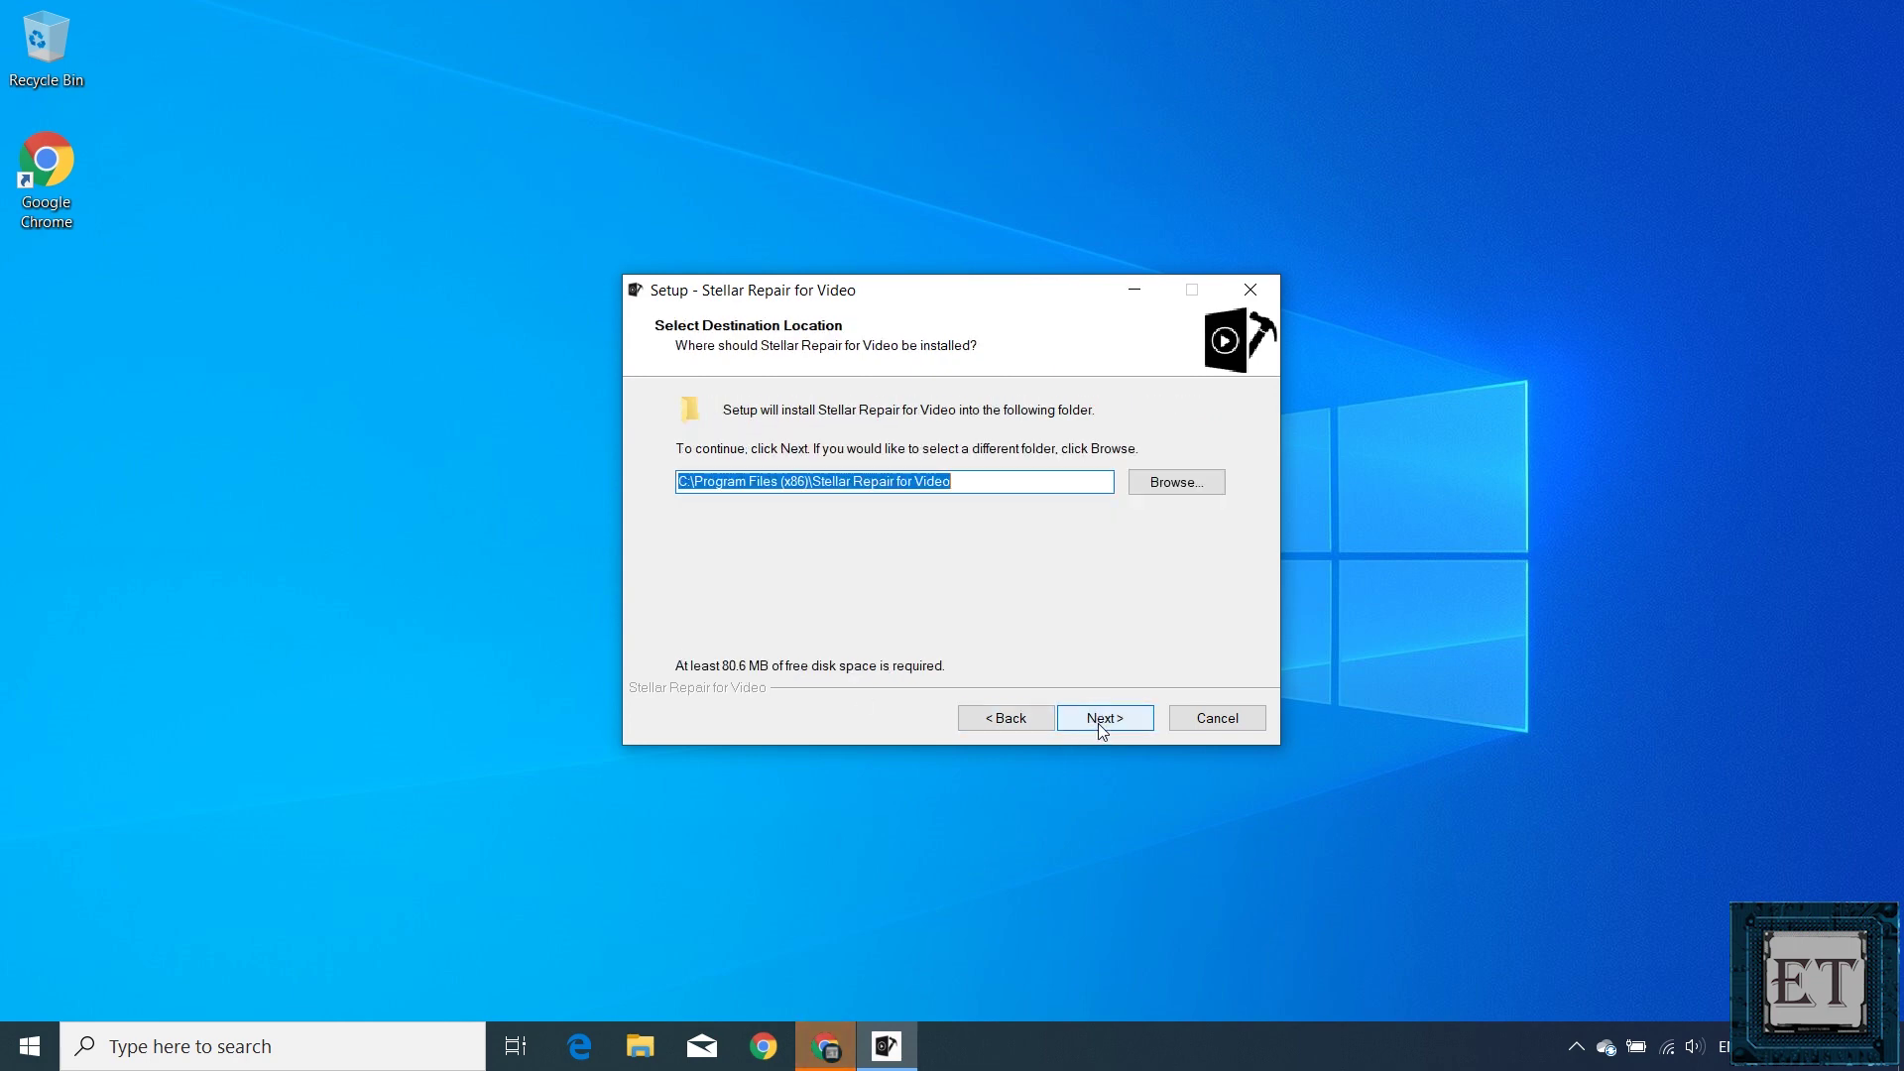
left_click(1098, 720)
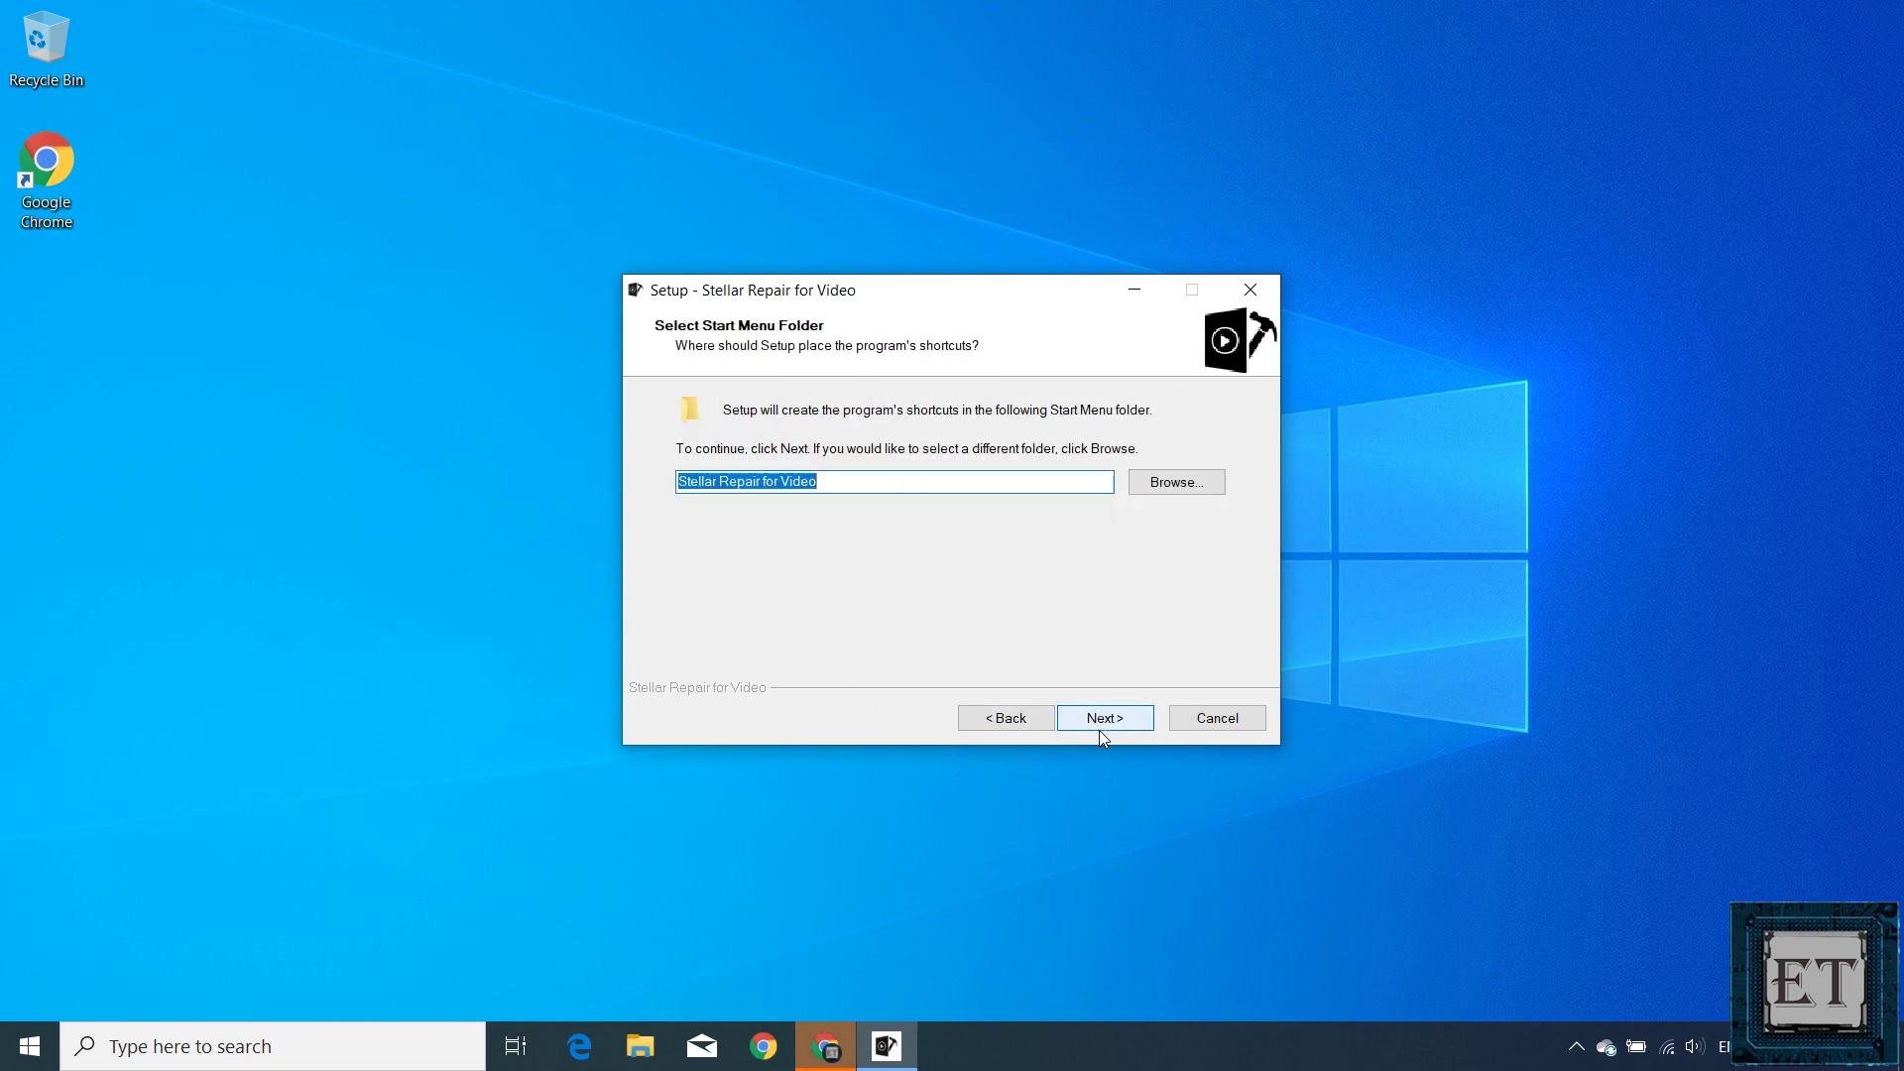
left_click(1102, 722)
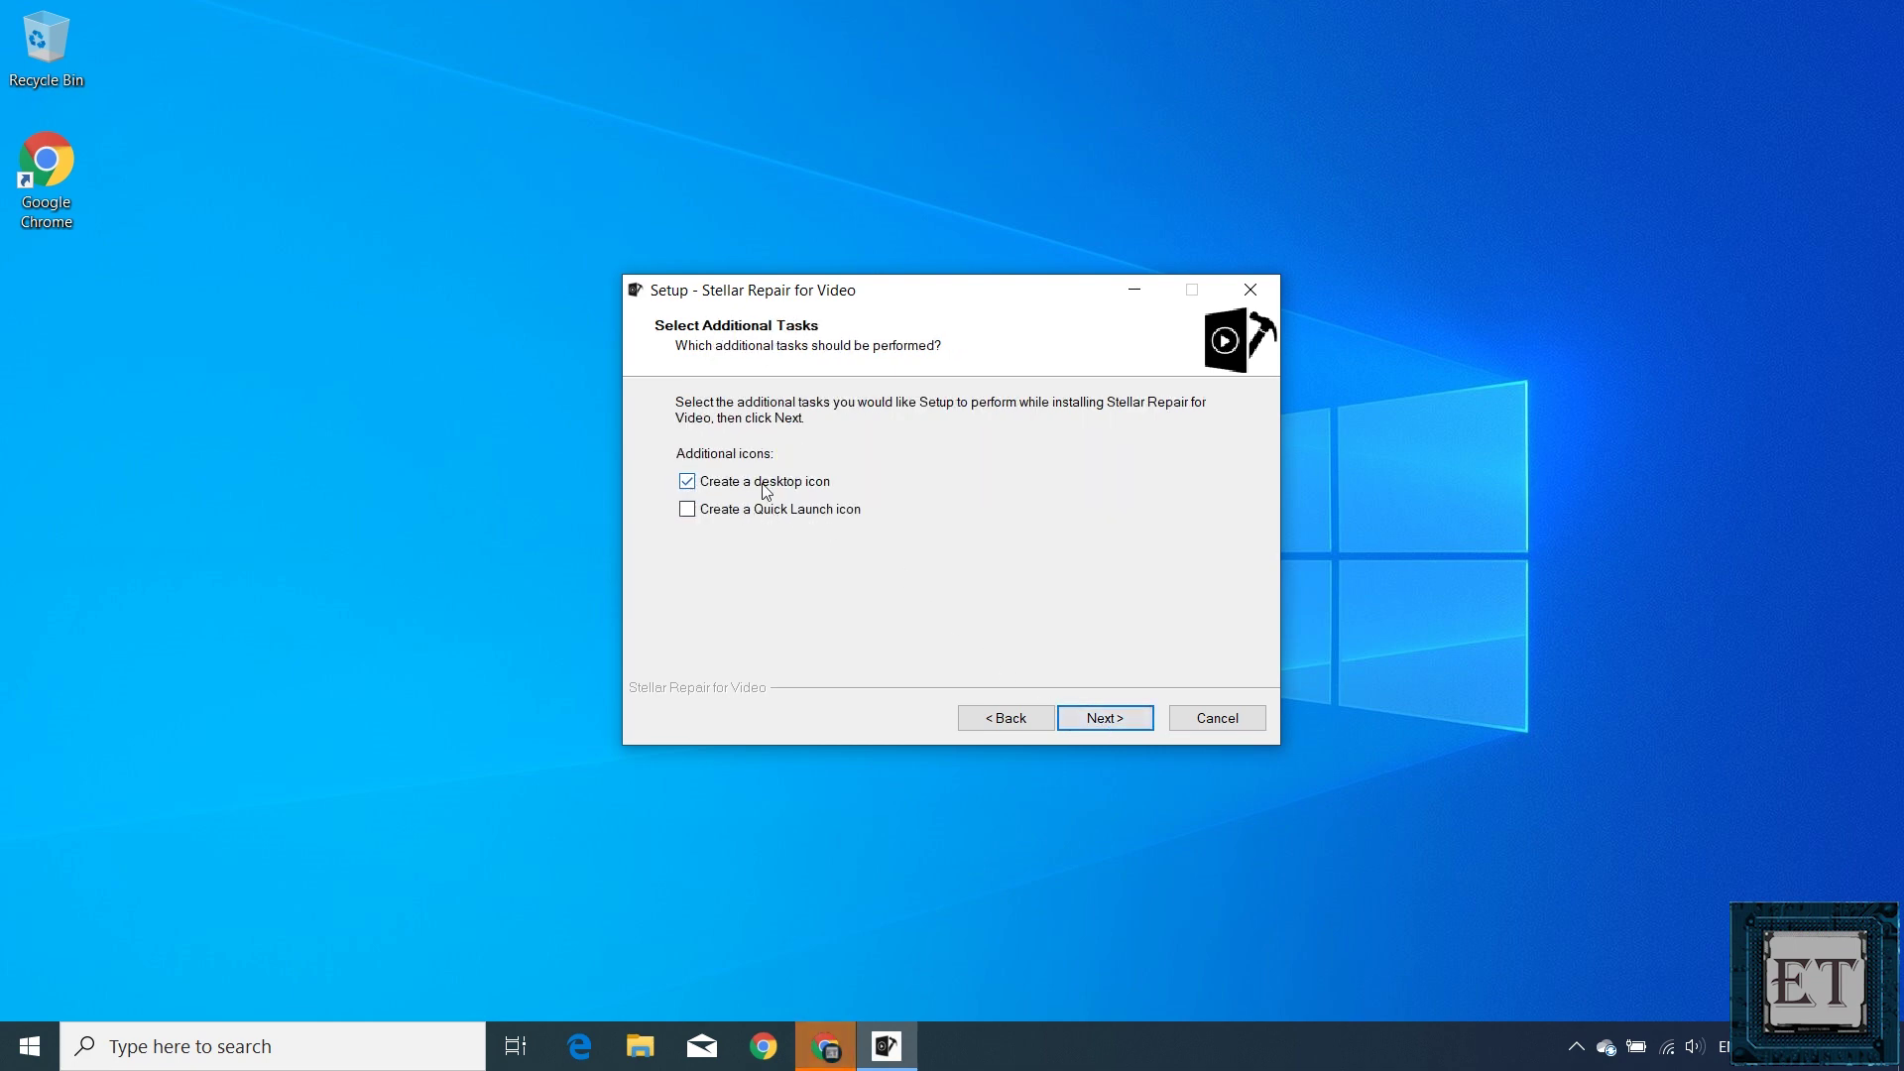
left_click(1110, 724)
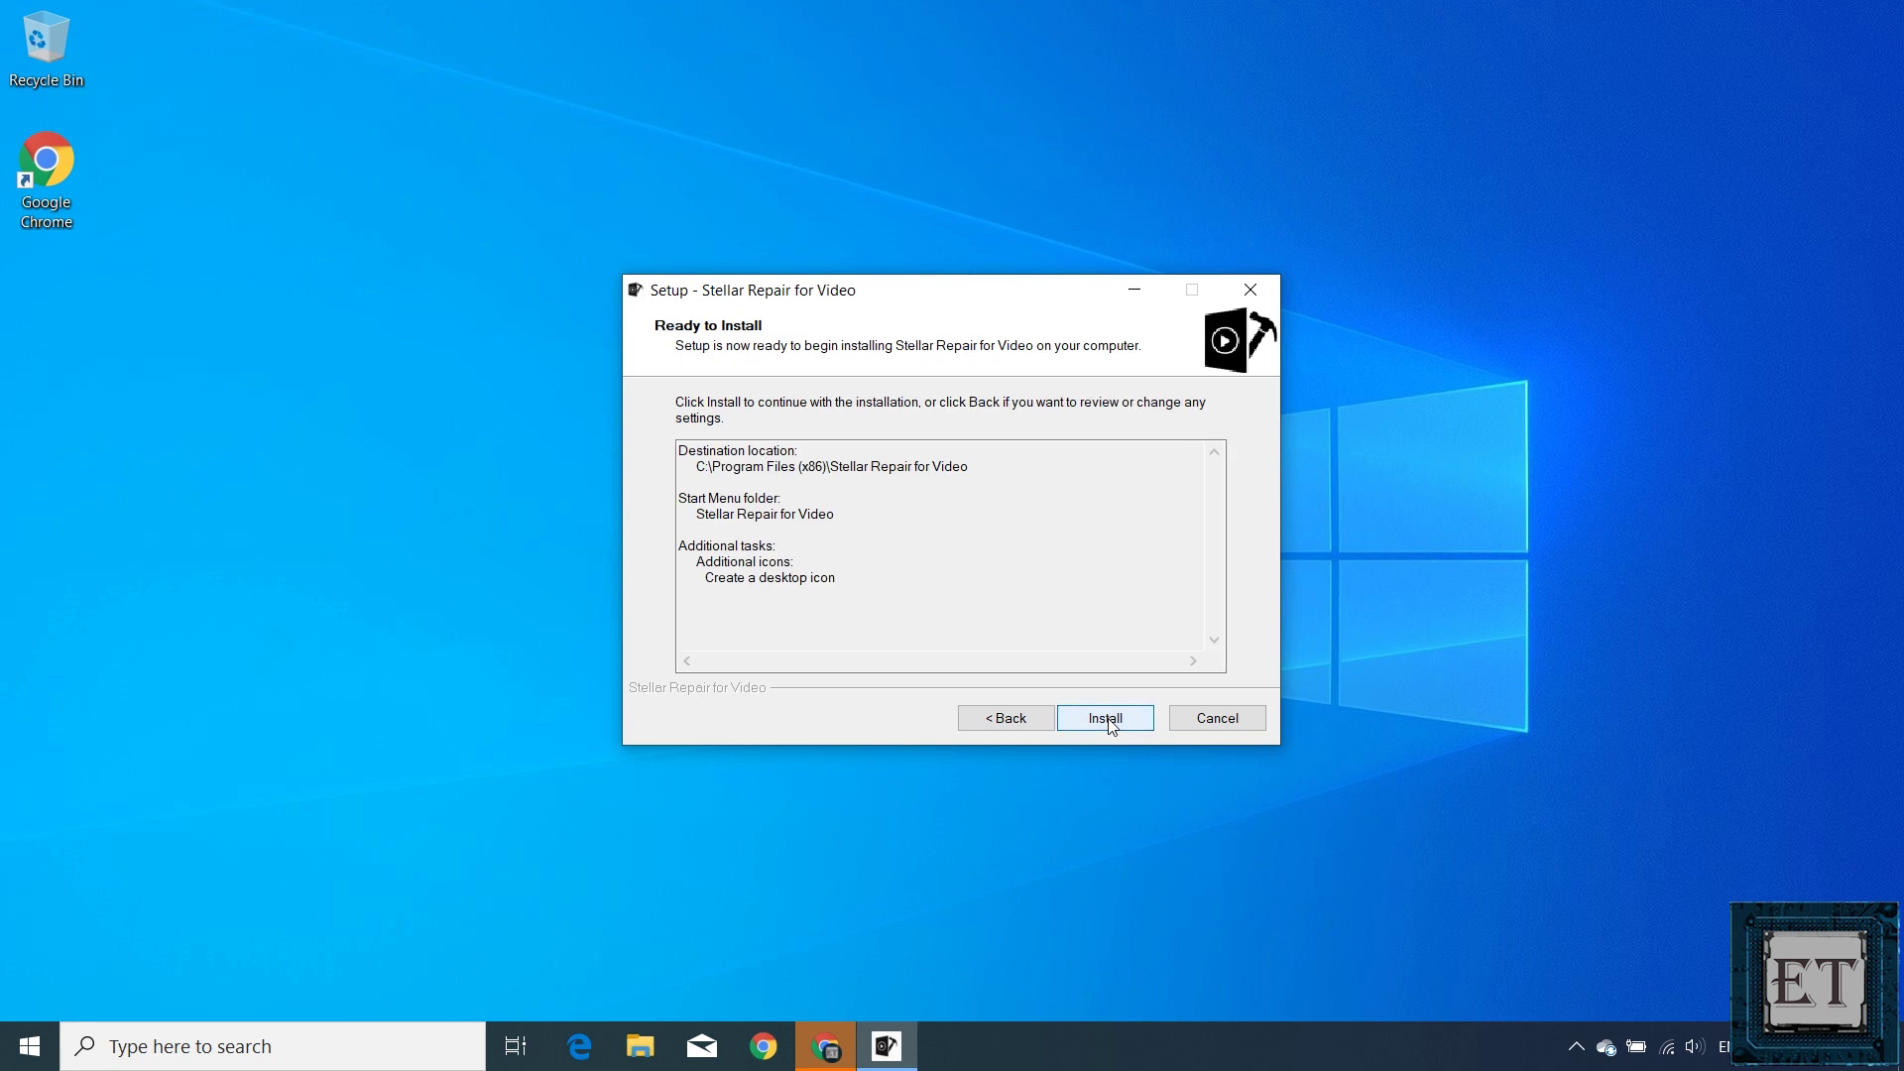
left_click(1111, 727)
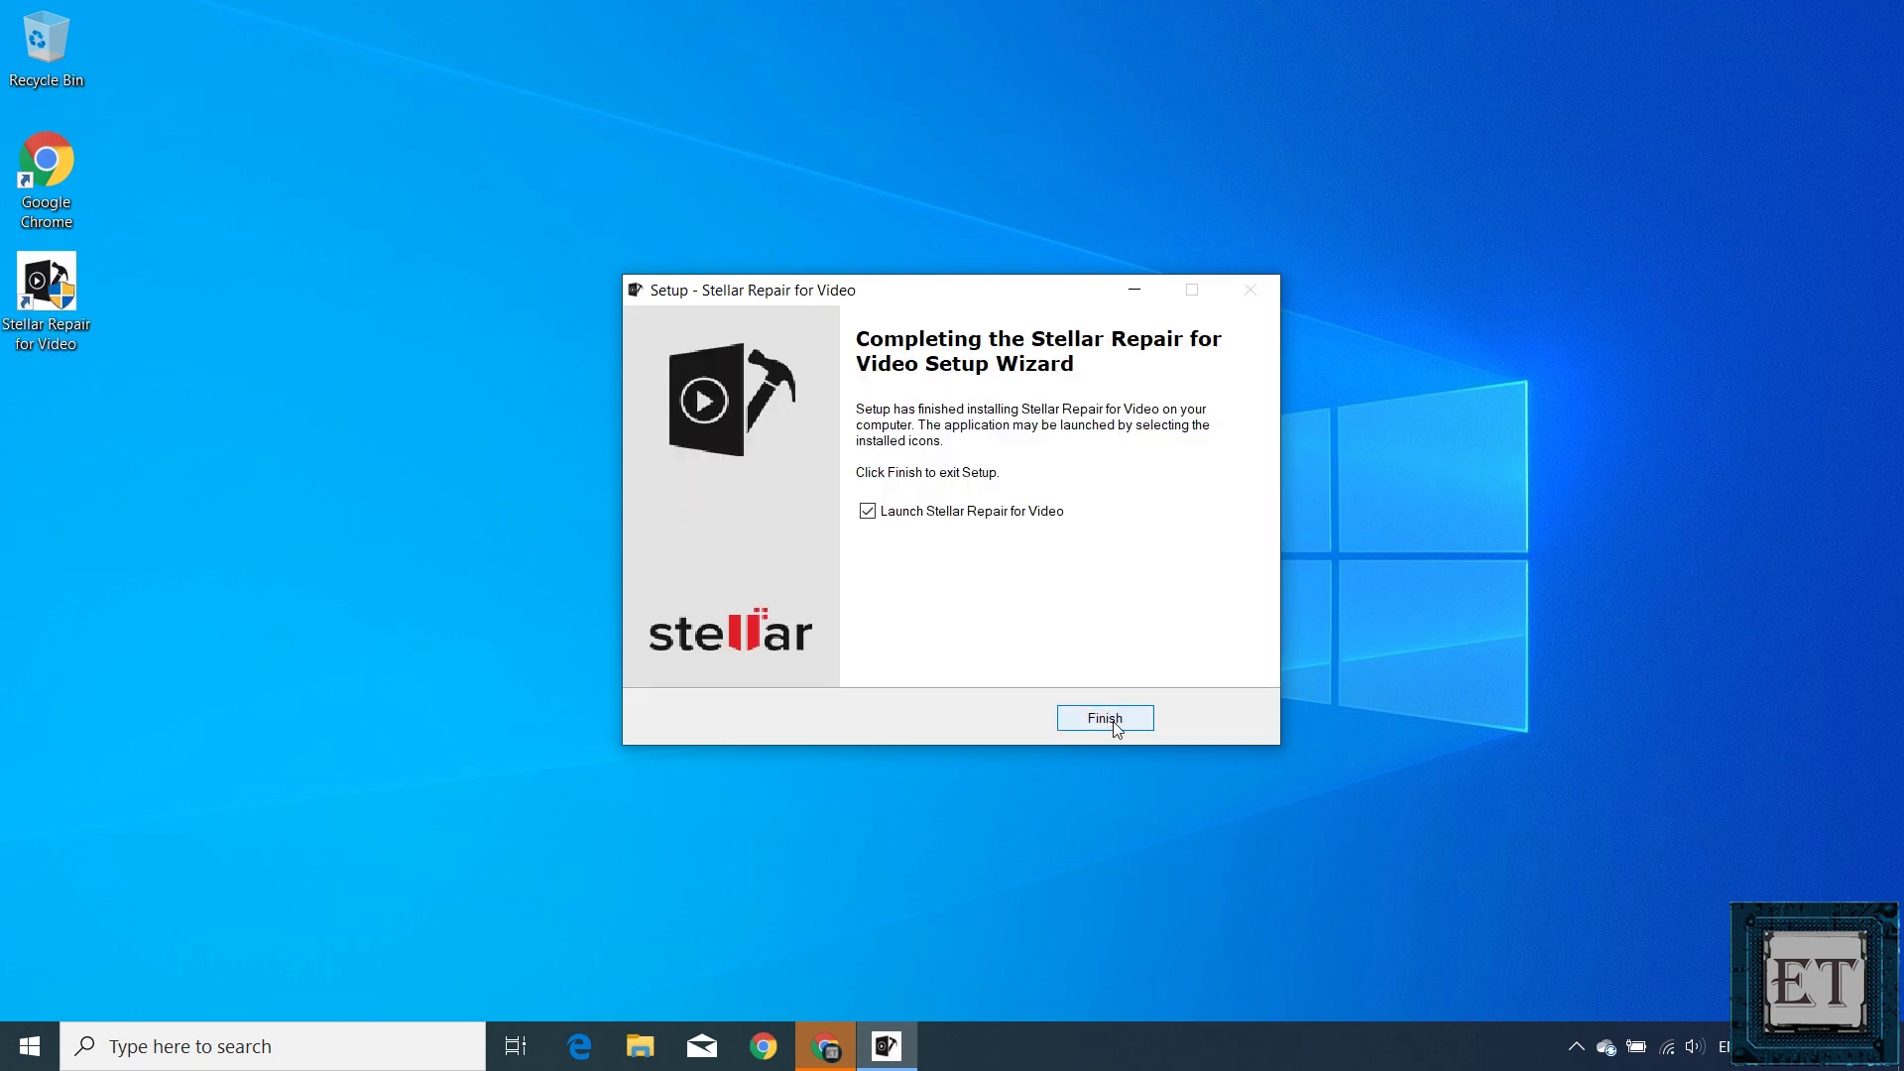
left_click(1109, 721)
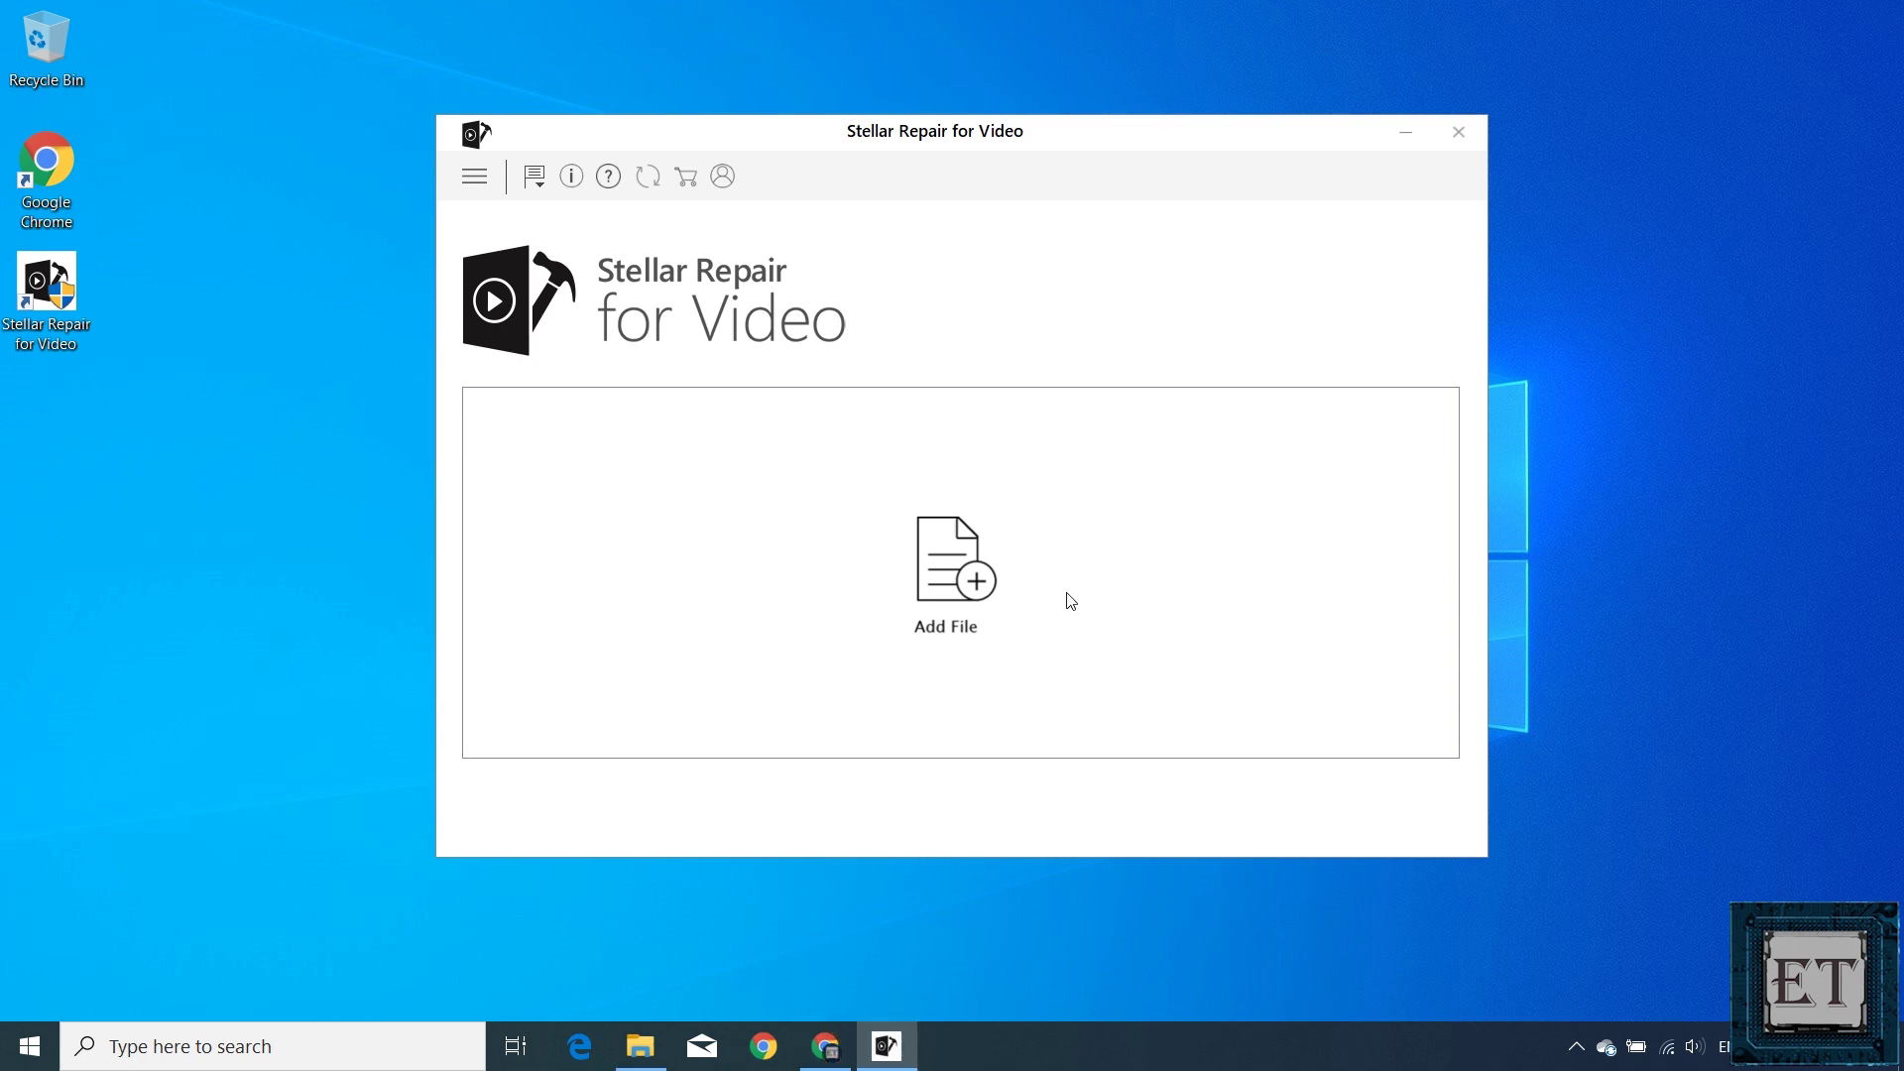
Step: Add MVI_8982.MOV from Seagate Backup Plus Drive (E:) > EdSheeran > 100OLYMP to the repair list
left_click(960, 579)
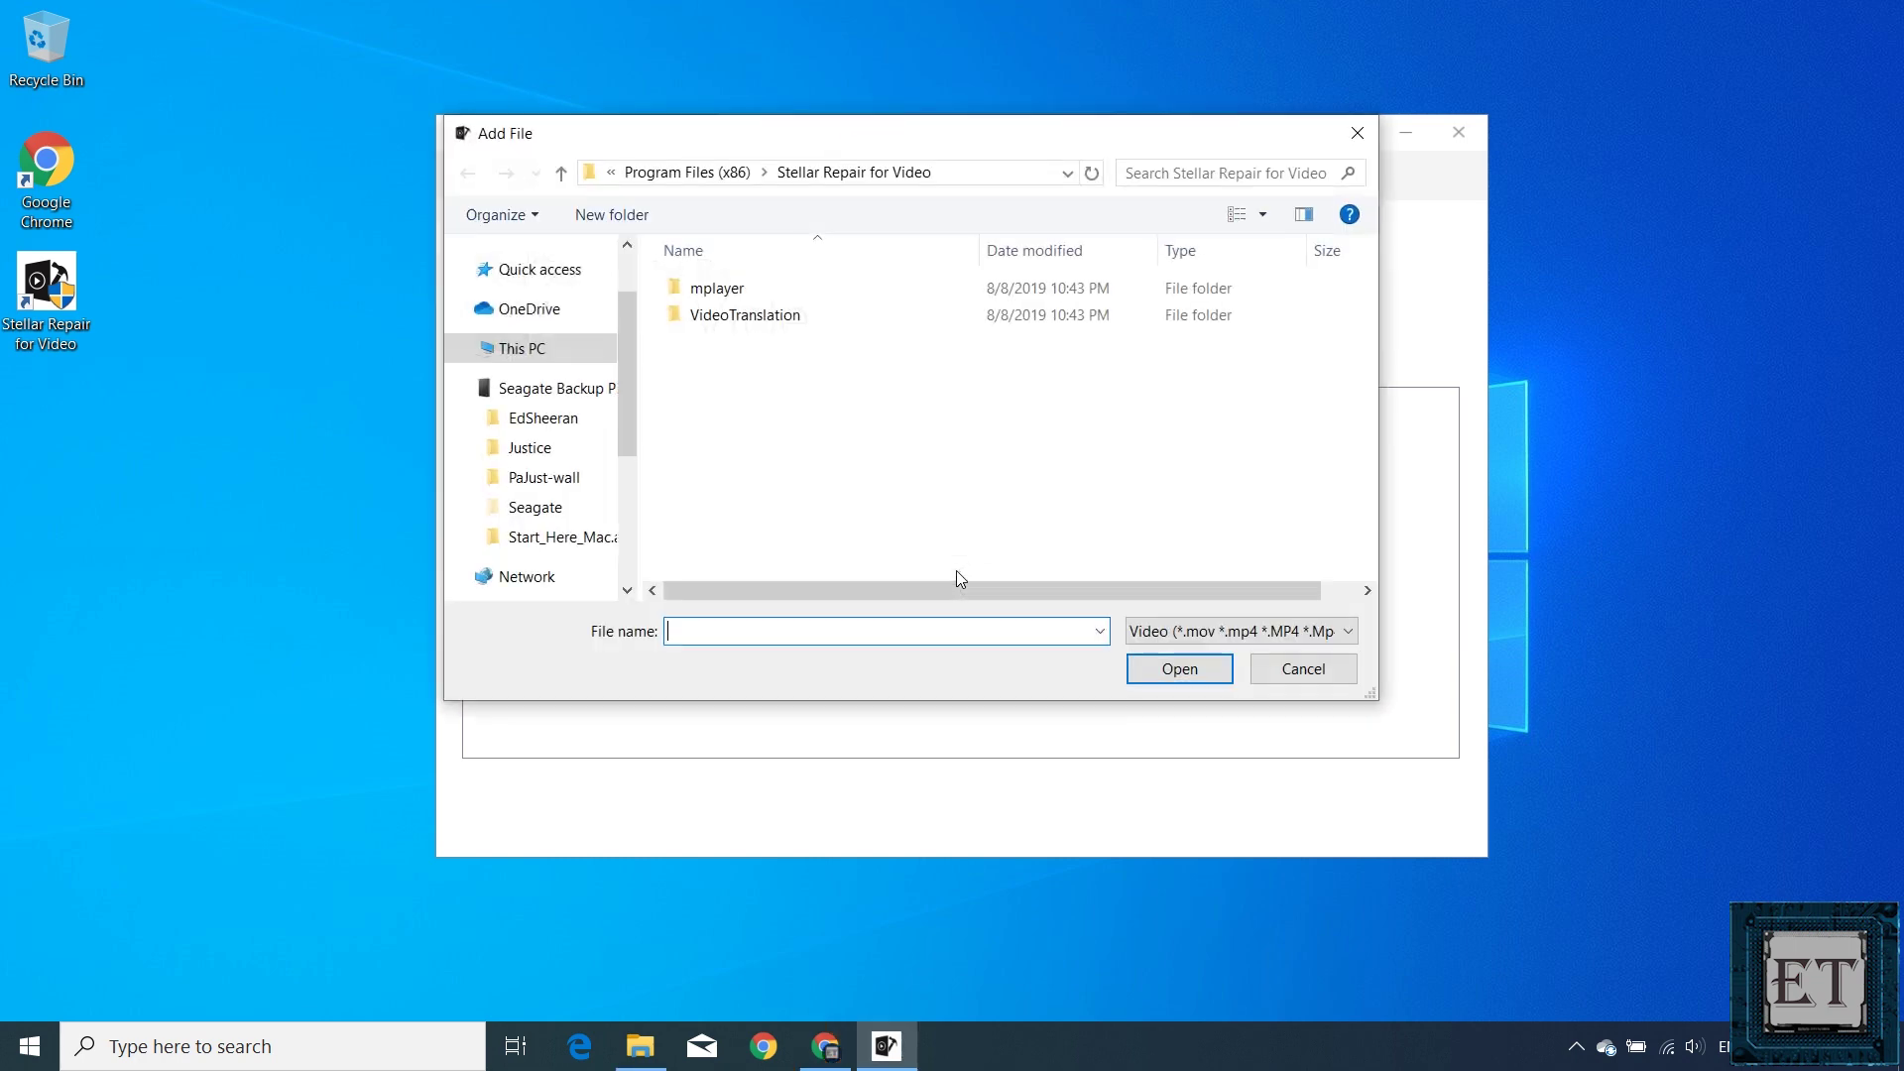
left_click(541, 352)
scroll(907, 508, "down", 2)
scroll(907, 507, "down", 3)
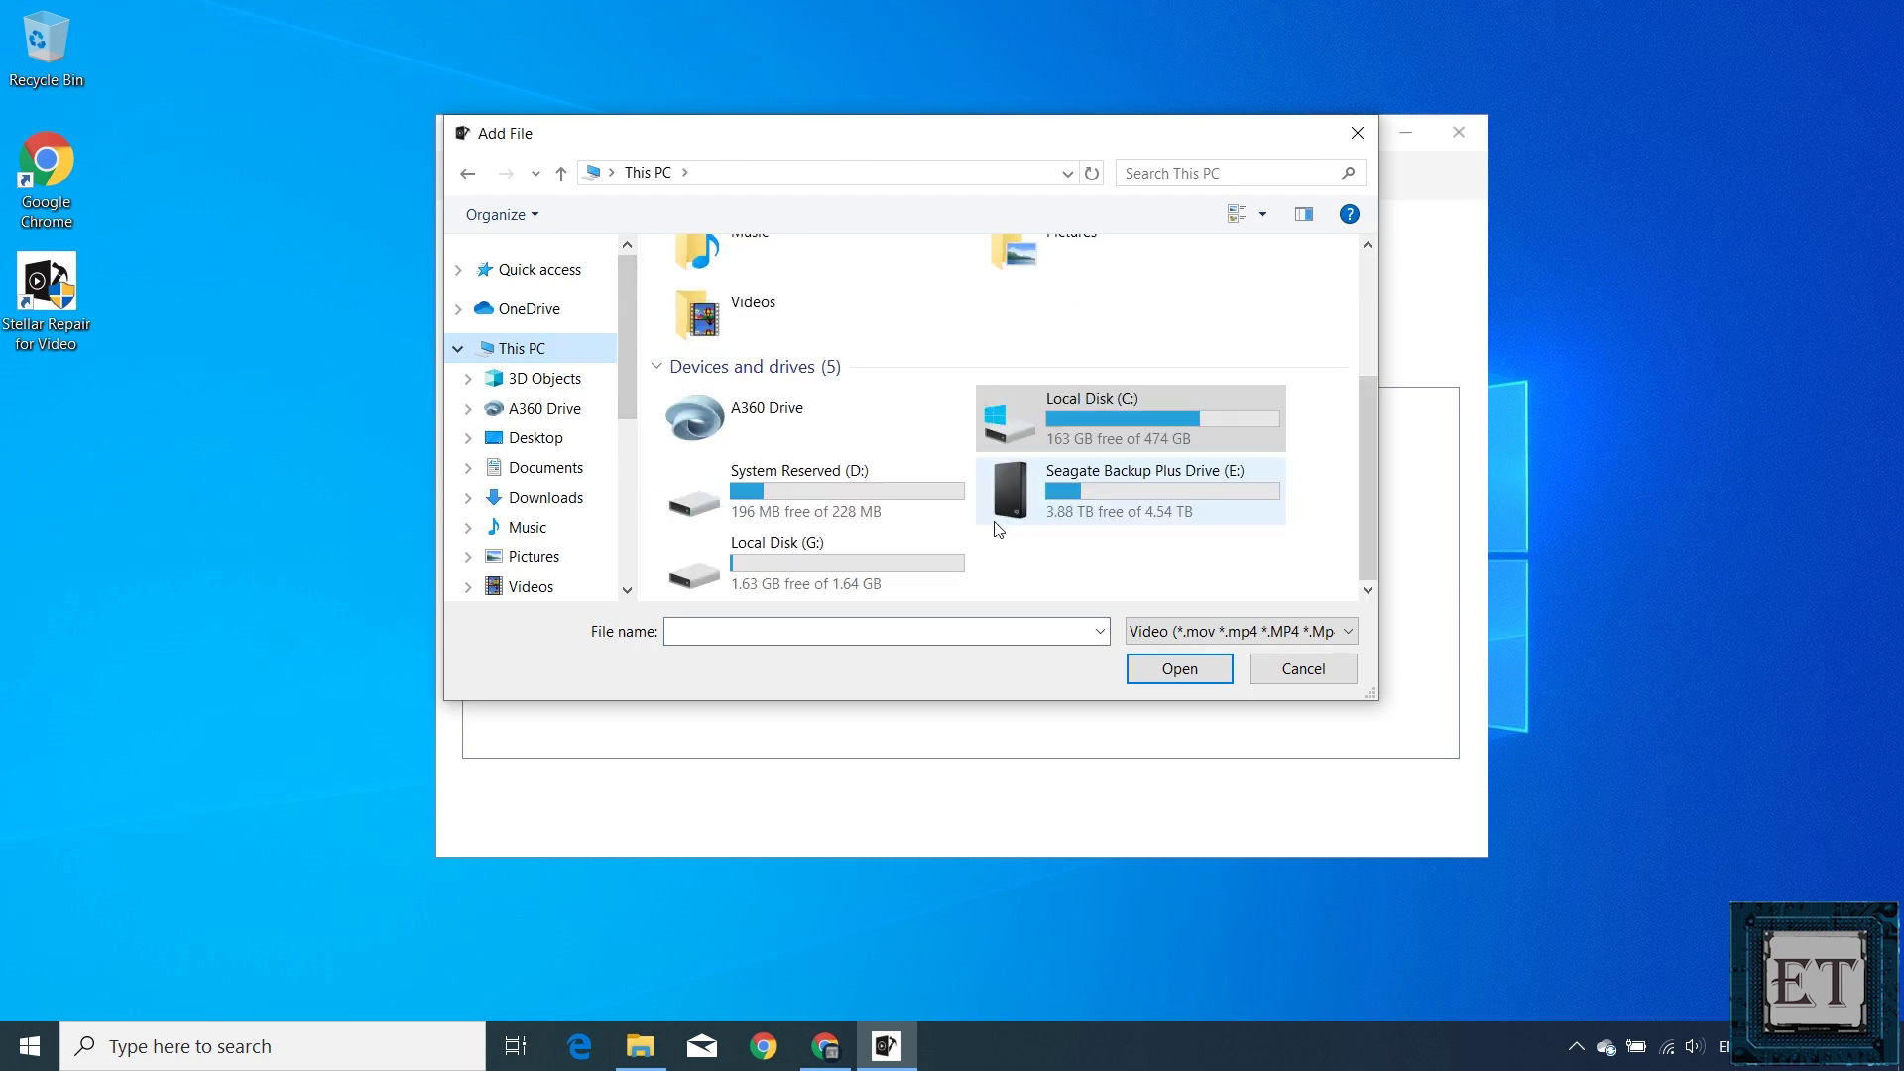
double_click(1022, 496)
double_click(799, 290)
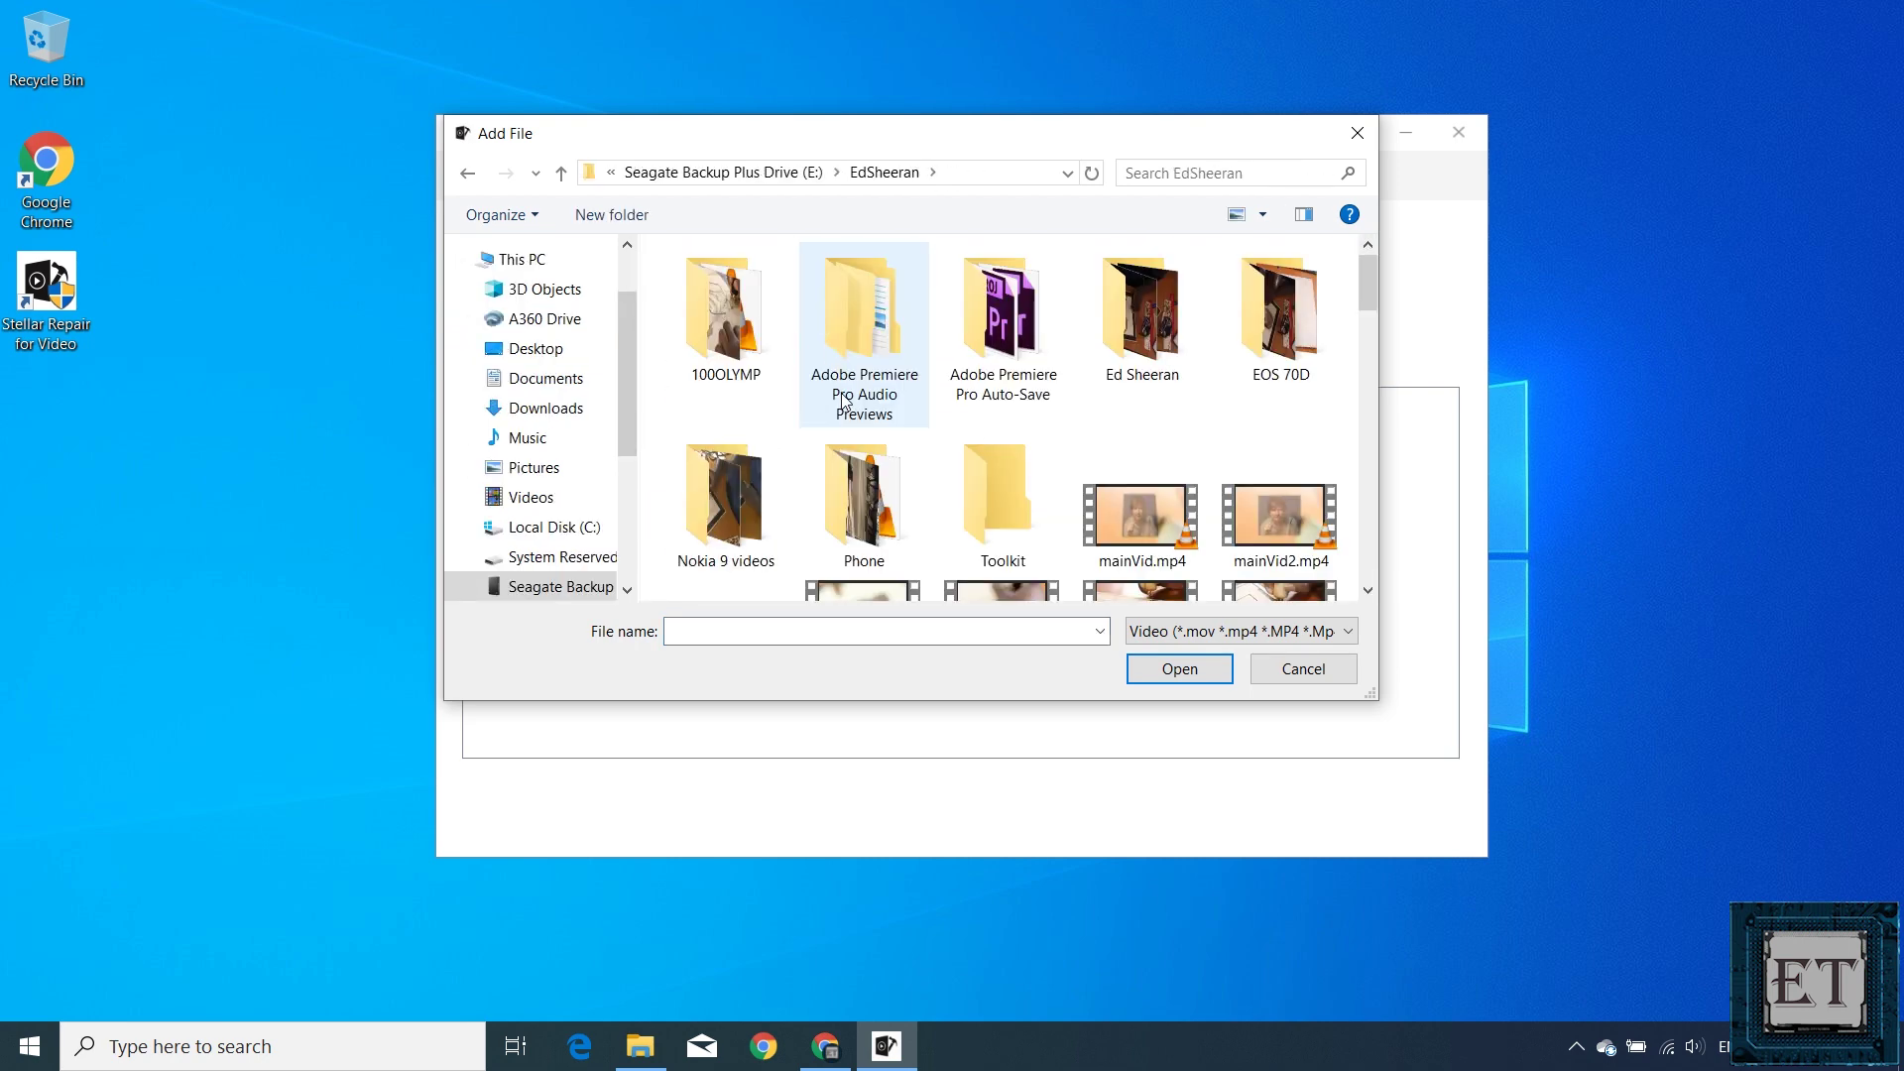
double_click(778, 347)
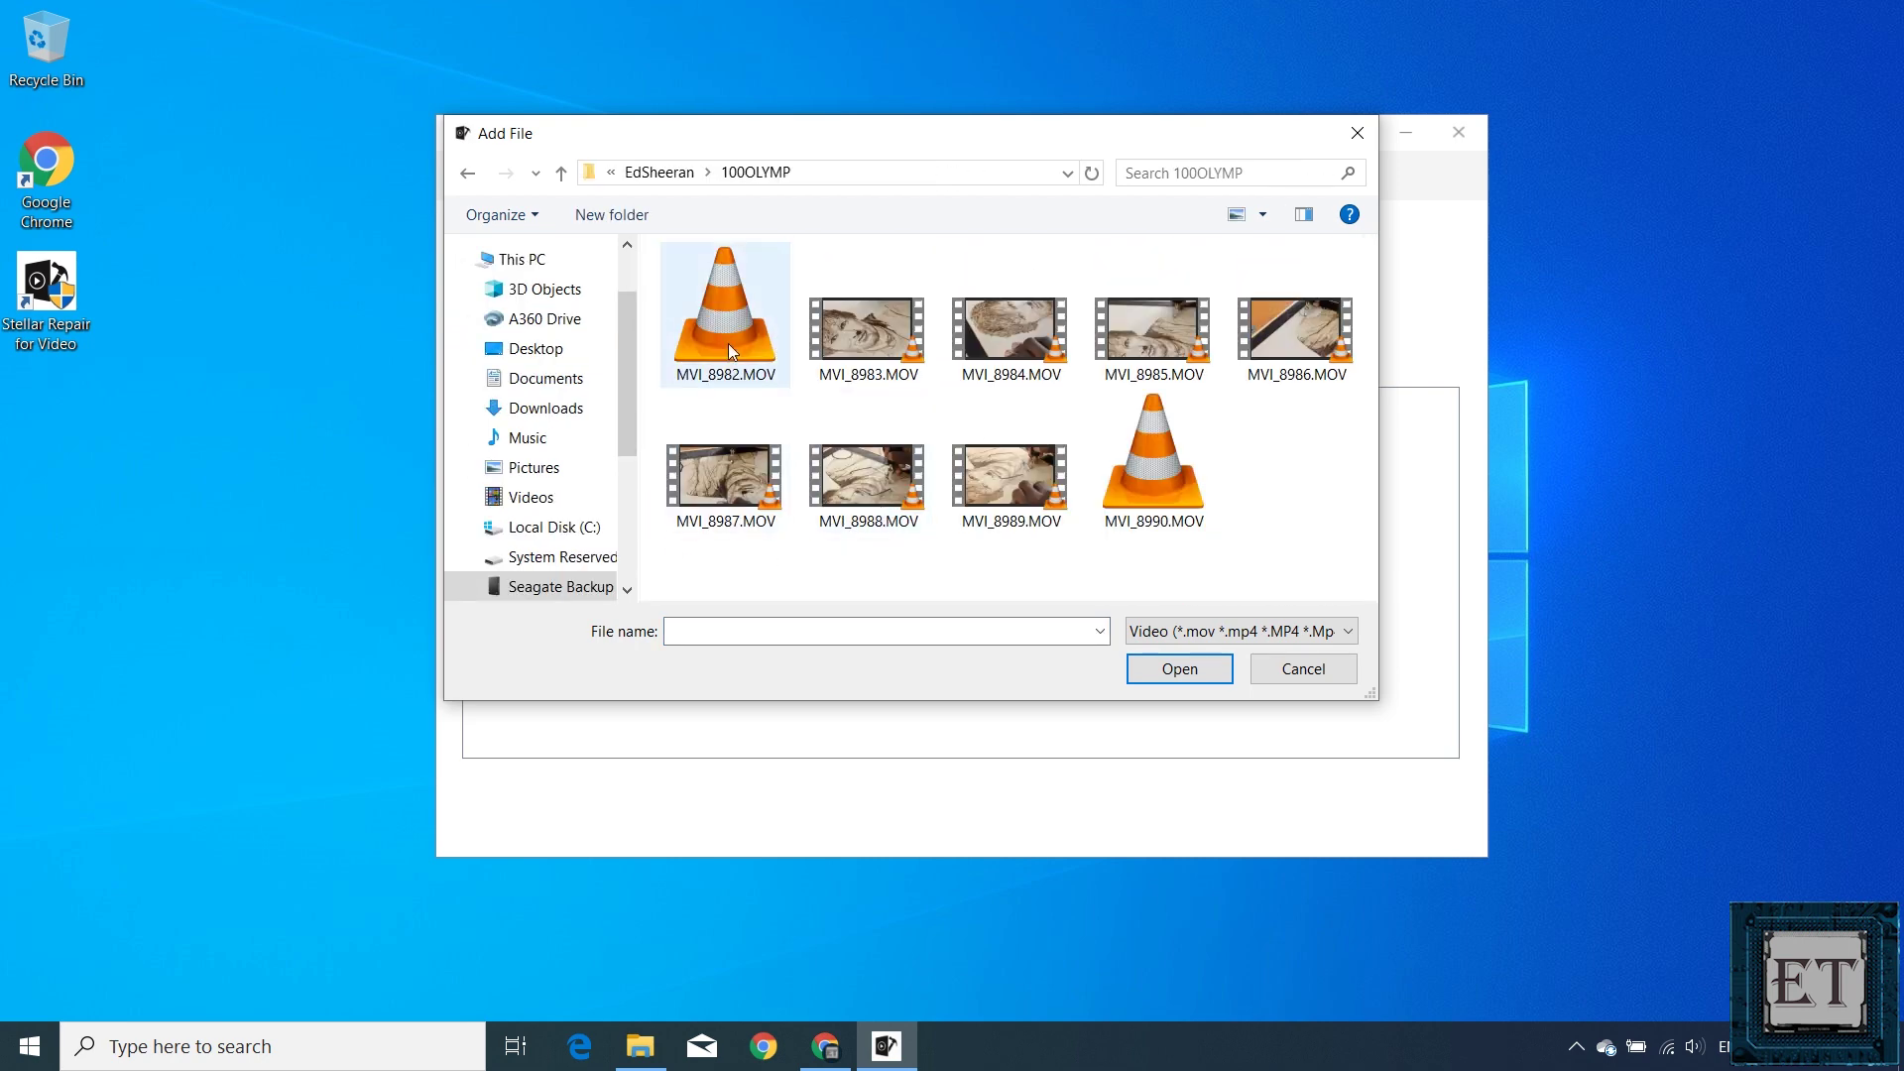
double_click(742, 341)
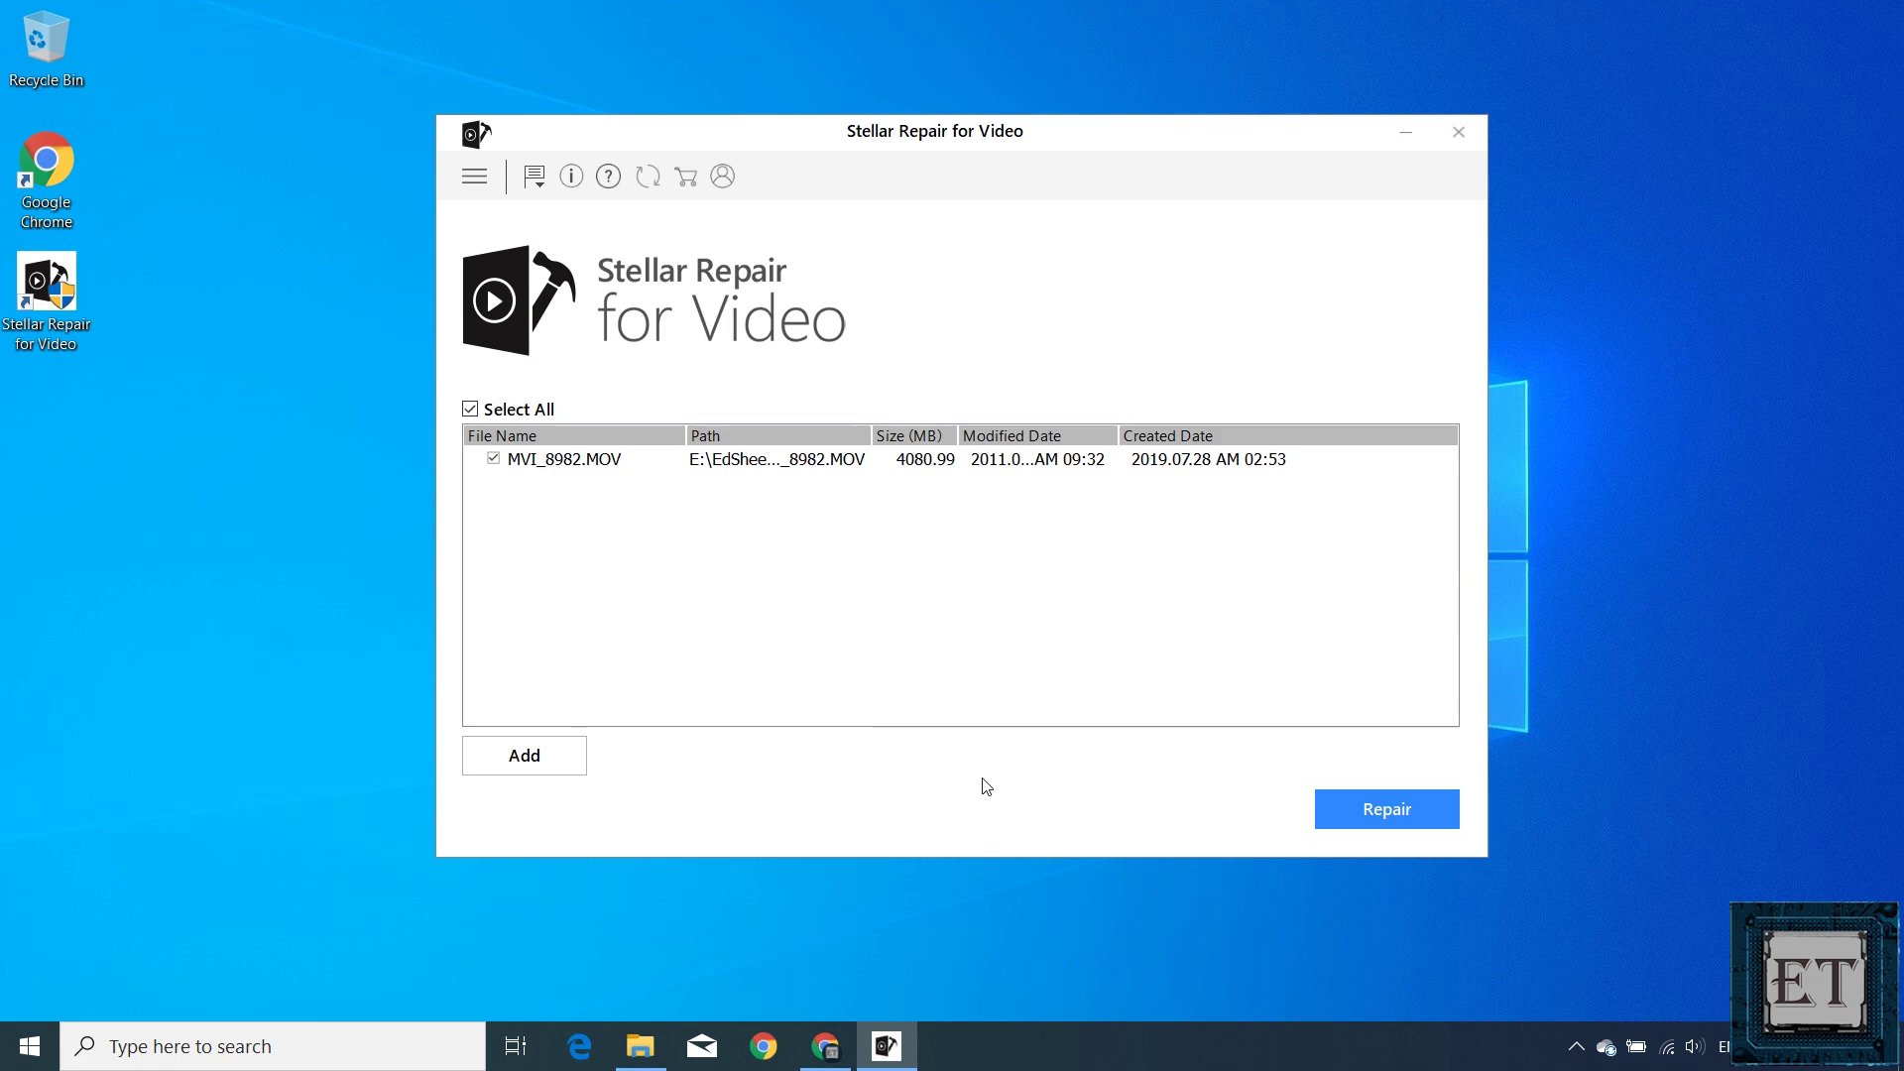
Step: Repair MVI_8982.MOV and dismiss the 'Repair process completed' message
left_click(1353, 815)
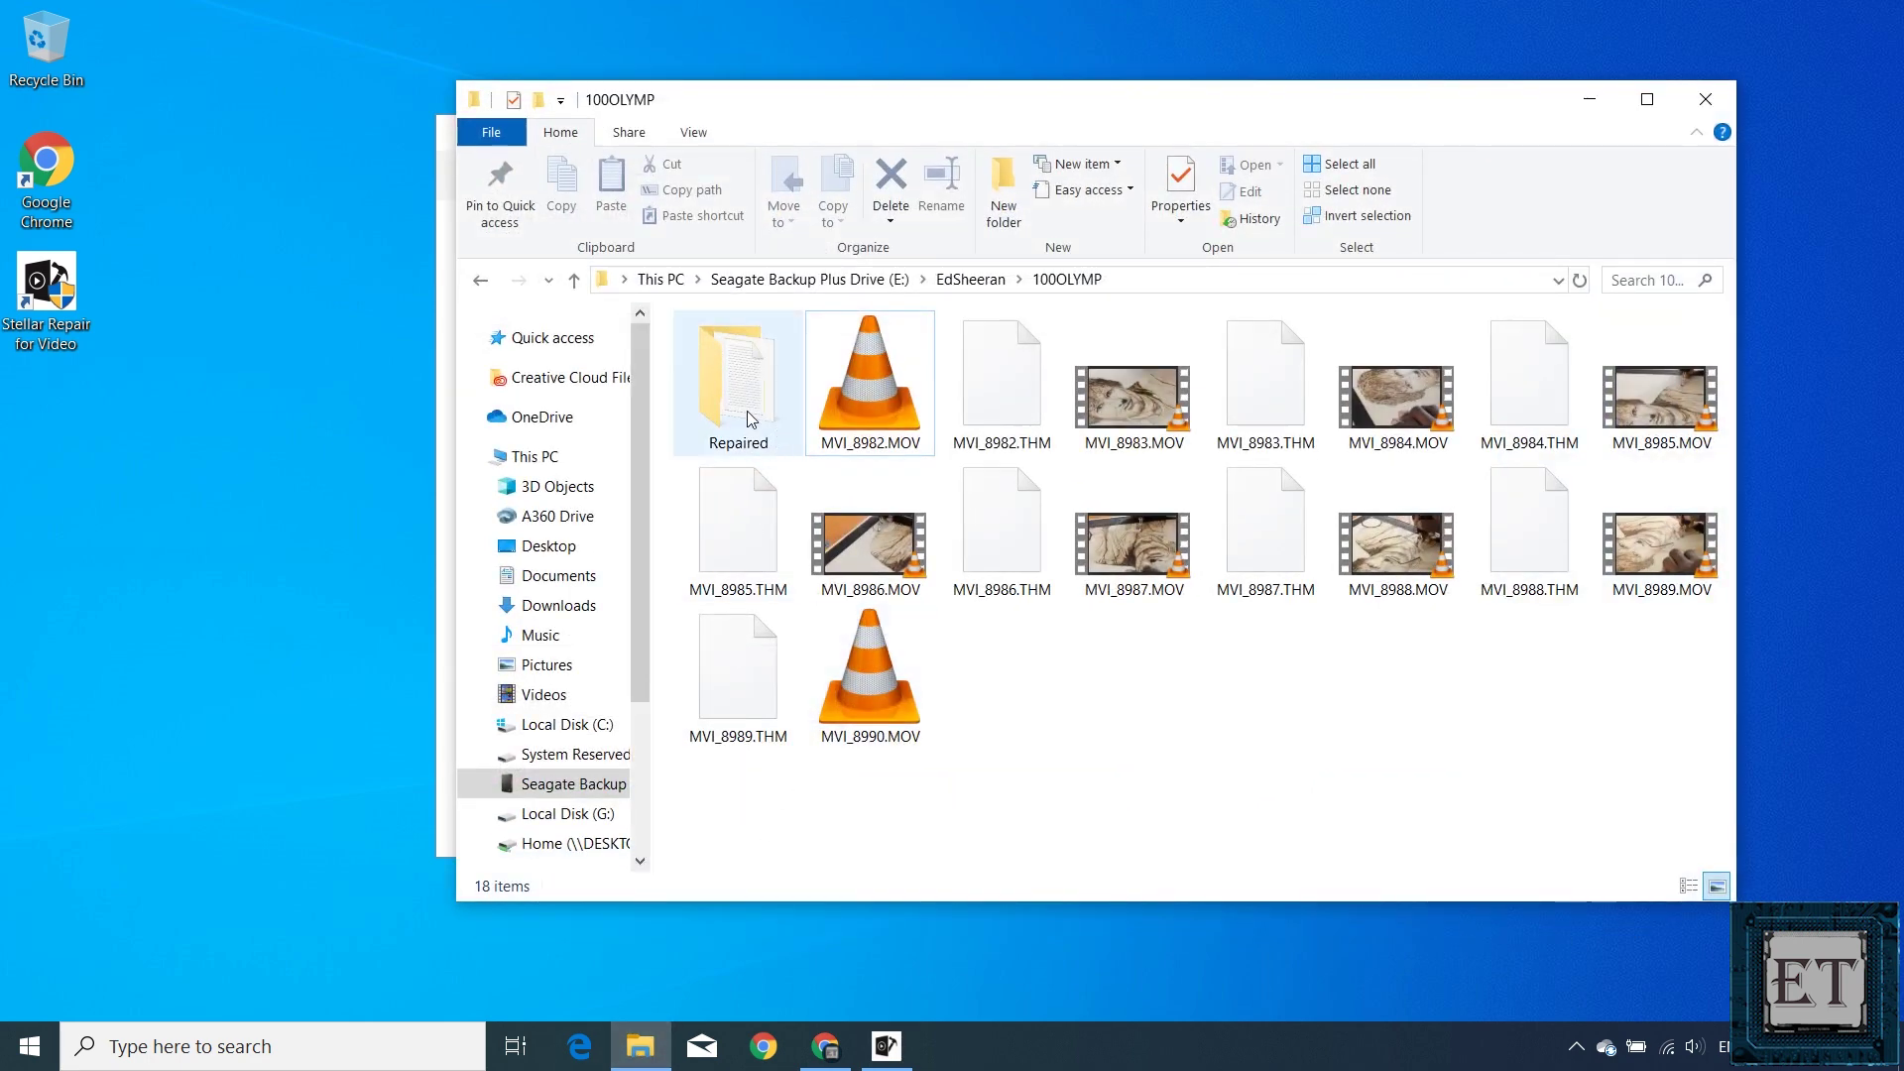
left_click_drag(1066, 110, 1681, 246)
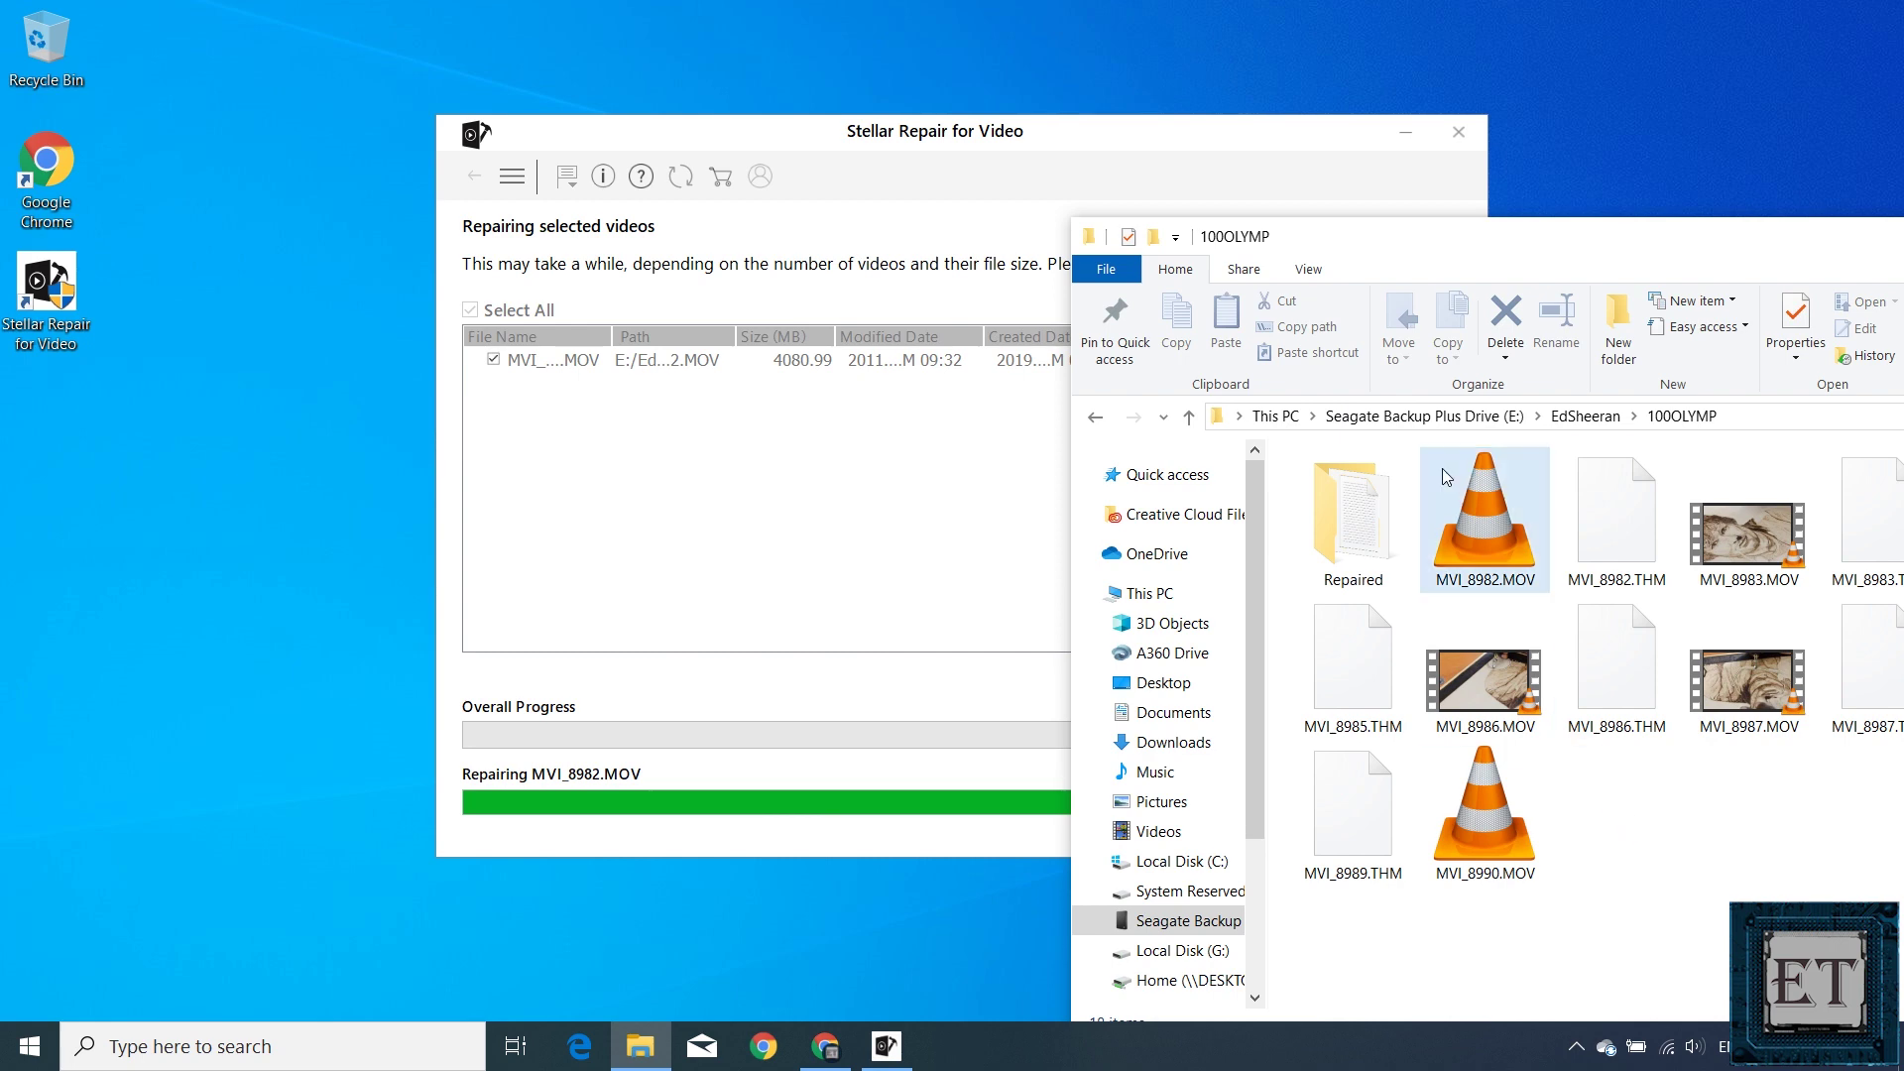
left_click_drag(1321, 251, 1006, 305)
left_click(1128, 139)
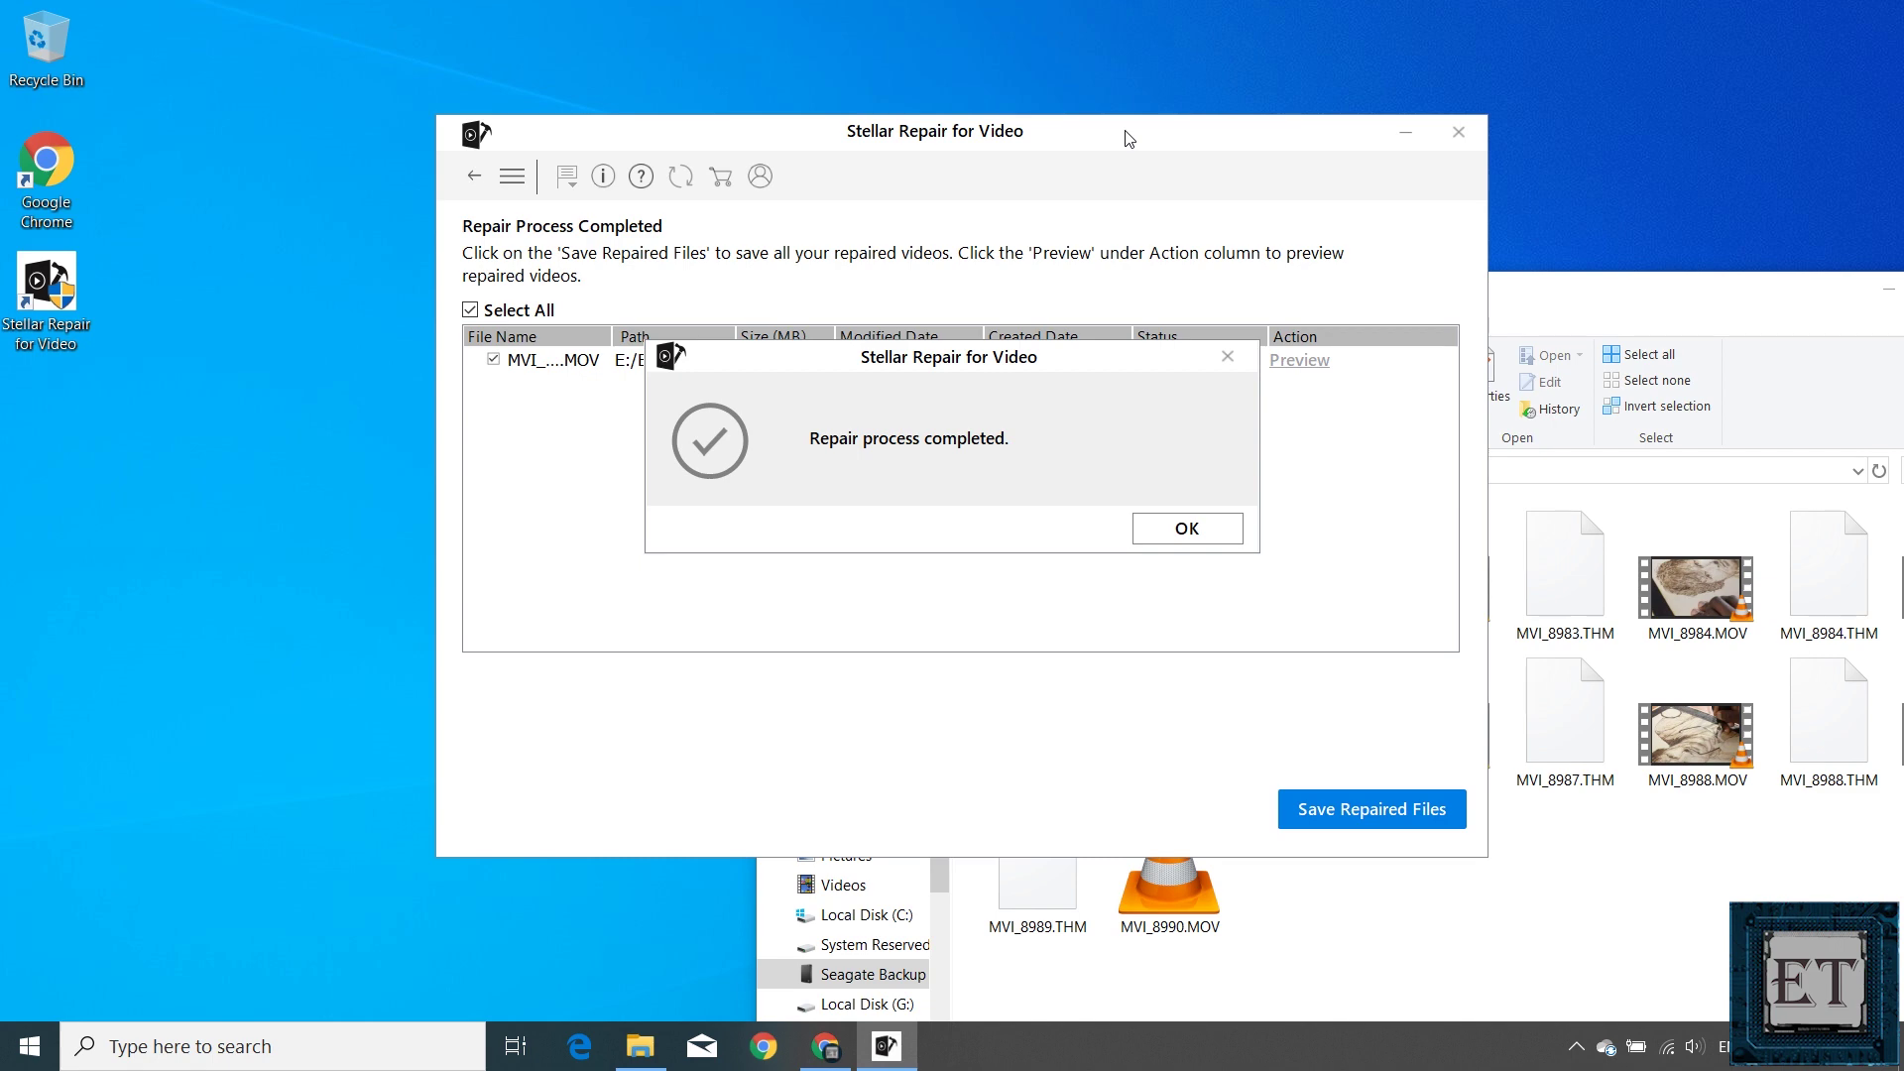
left_click(1189, 540)
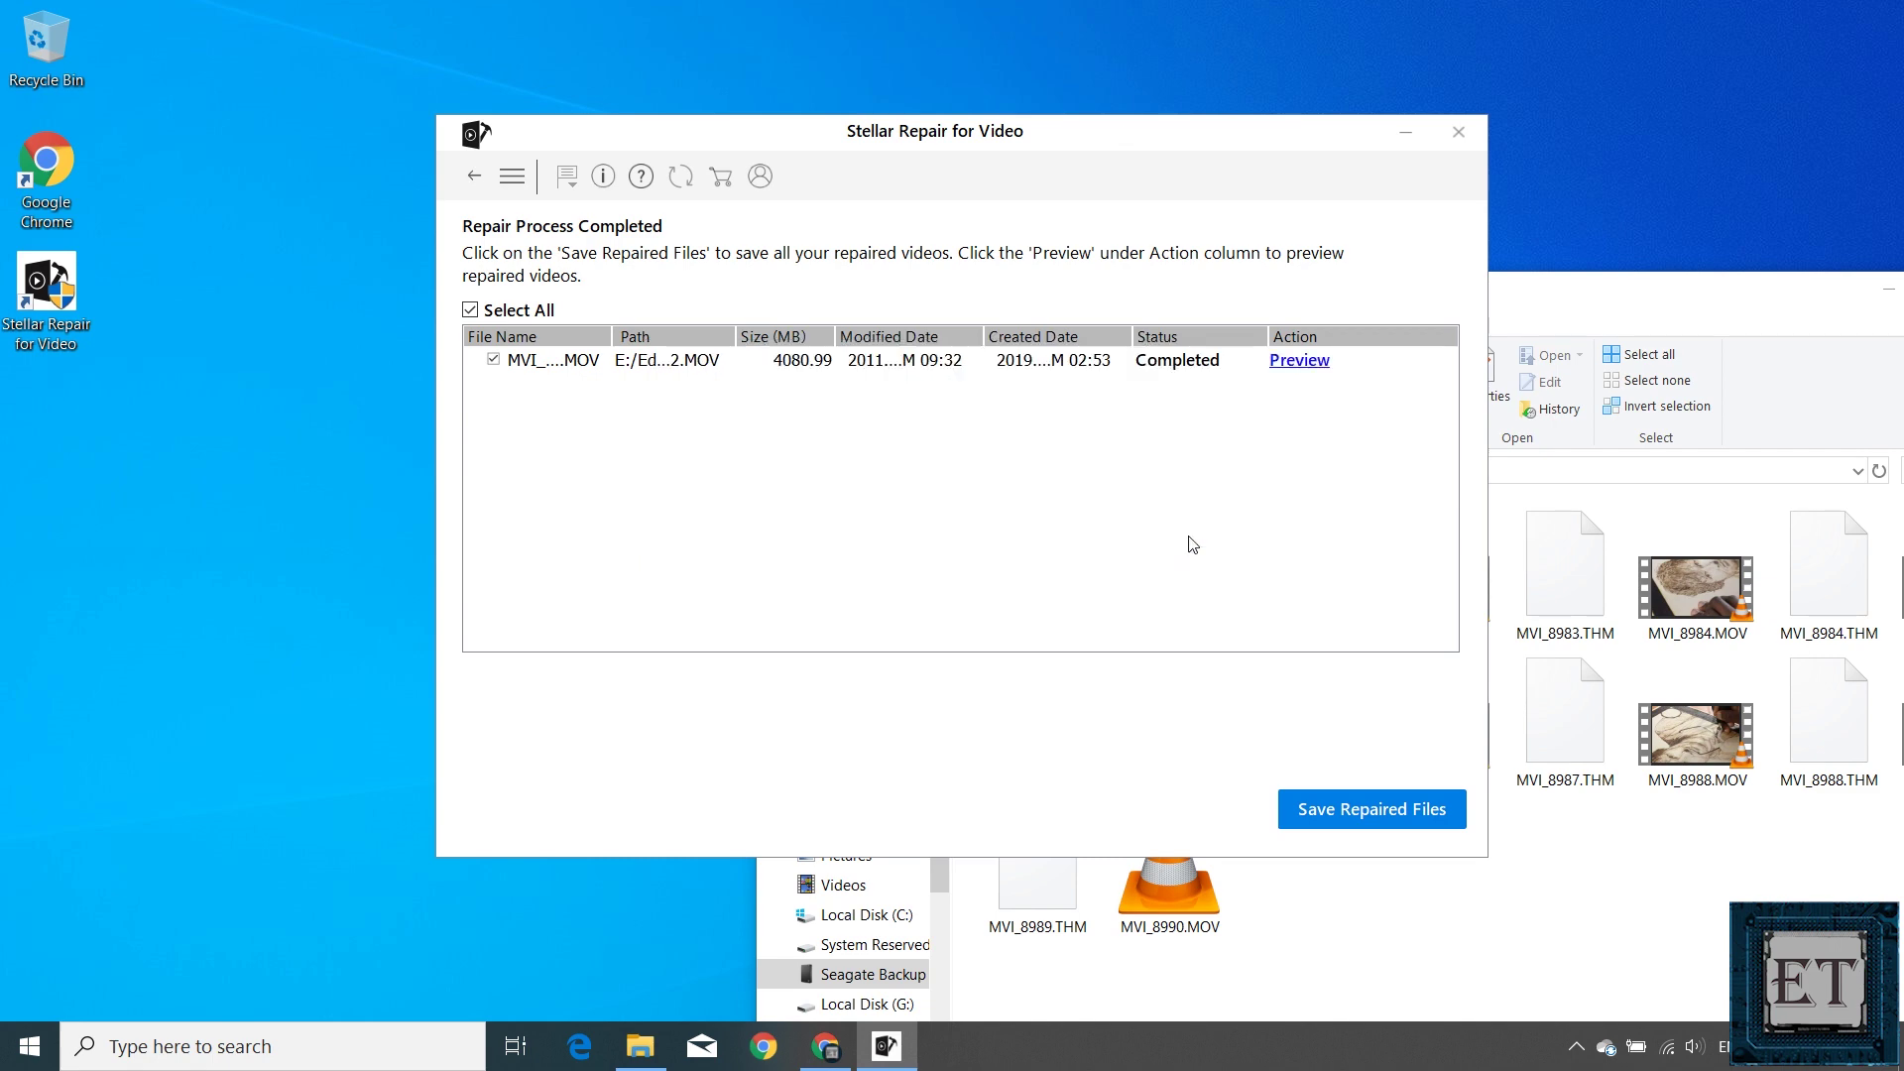
Step: Open the Repaired folder and play the repaired MVI_8982.MOV in VLC to check it
left_click(1367, 921)
double_click(1049, 585)
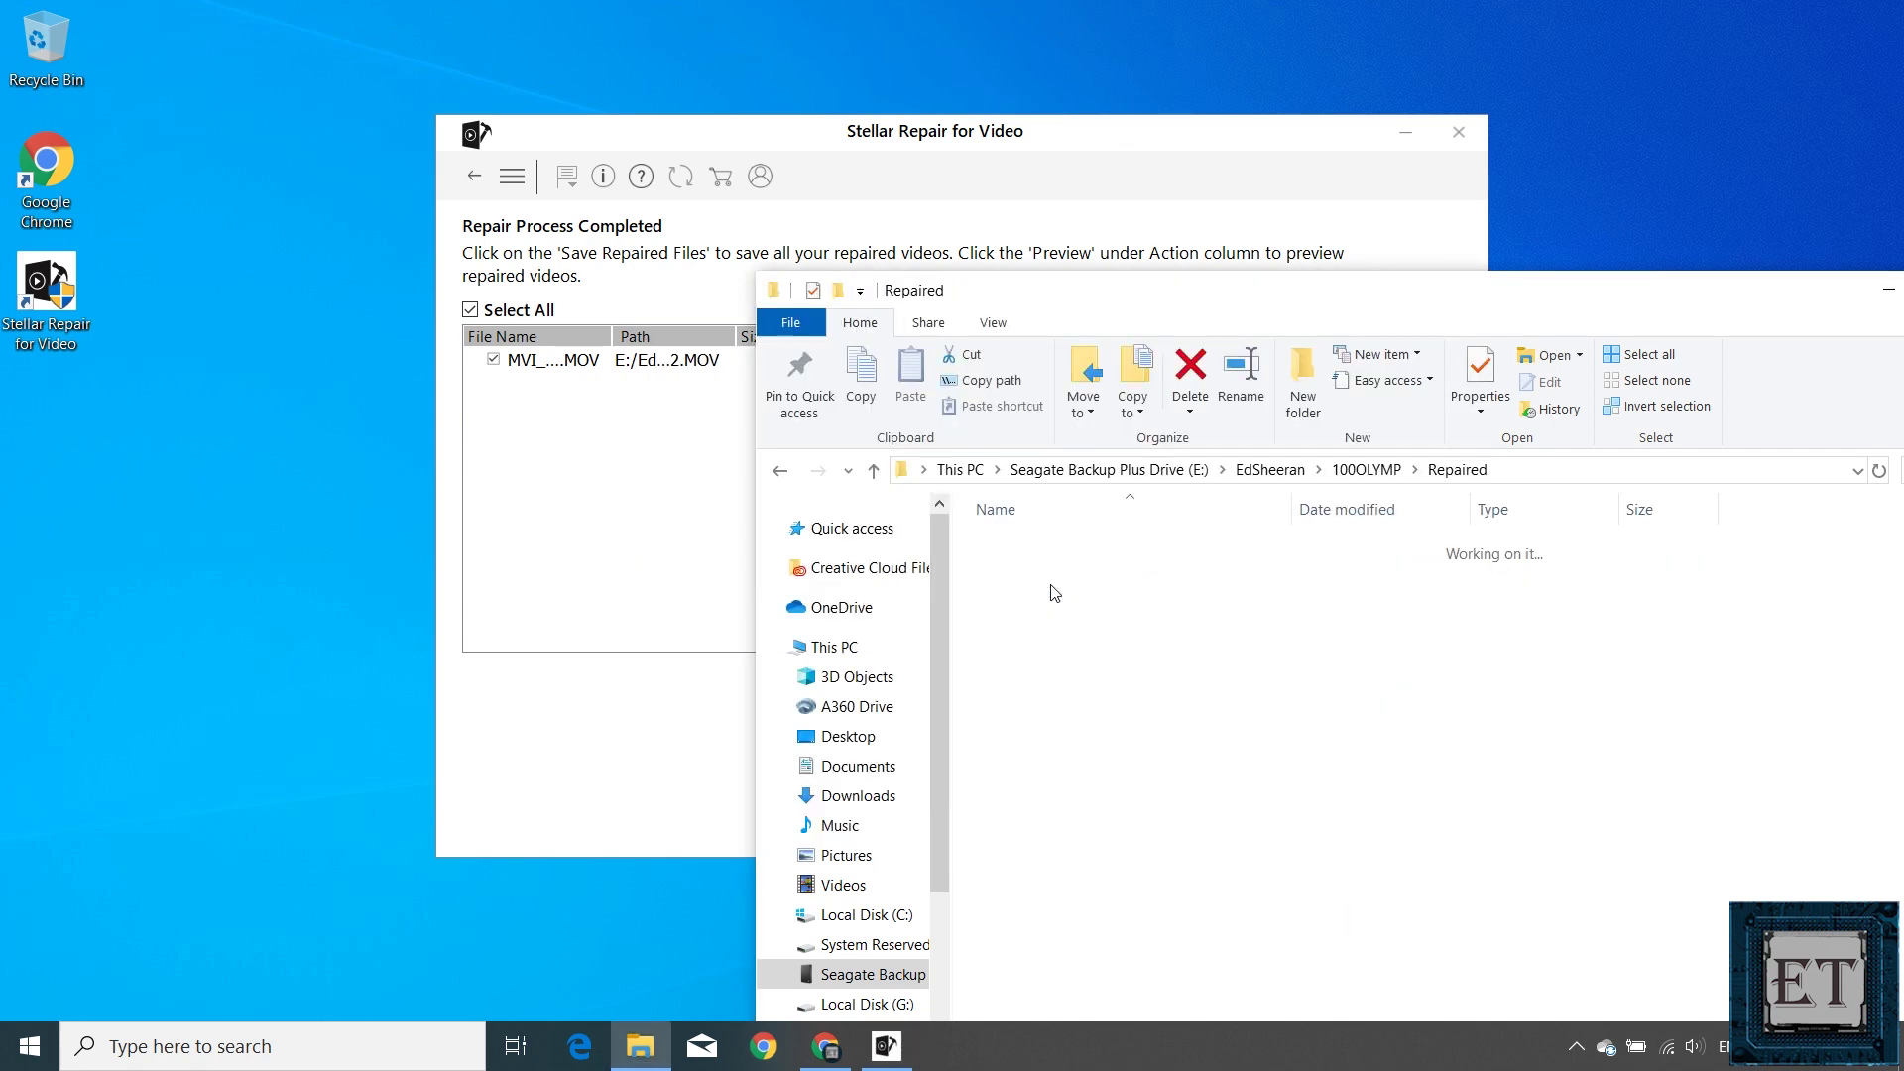
double_click(1176, 593)
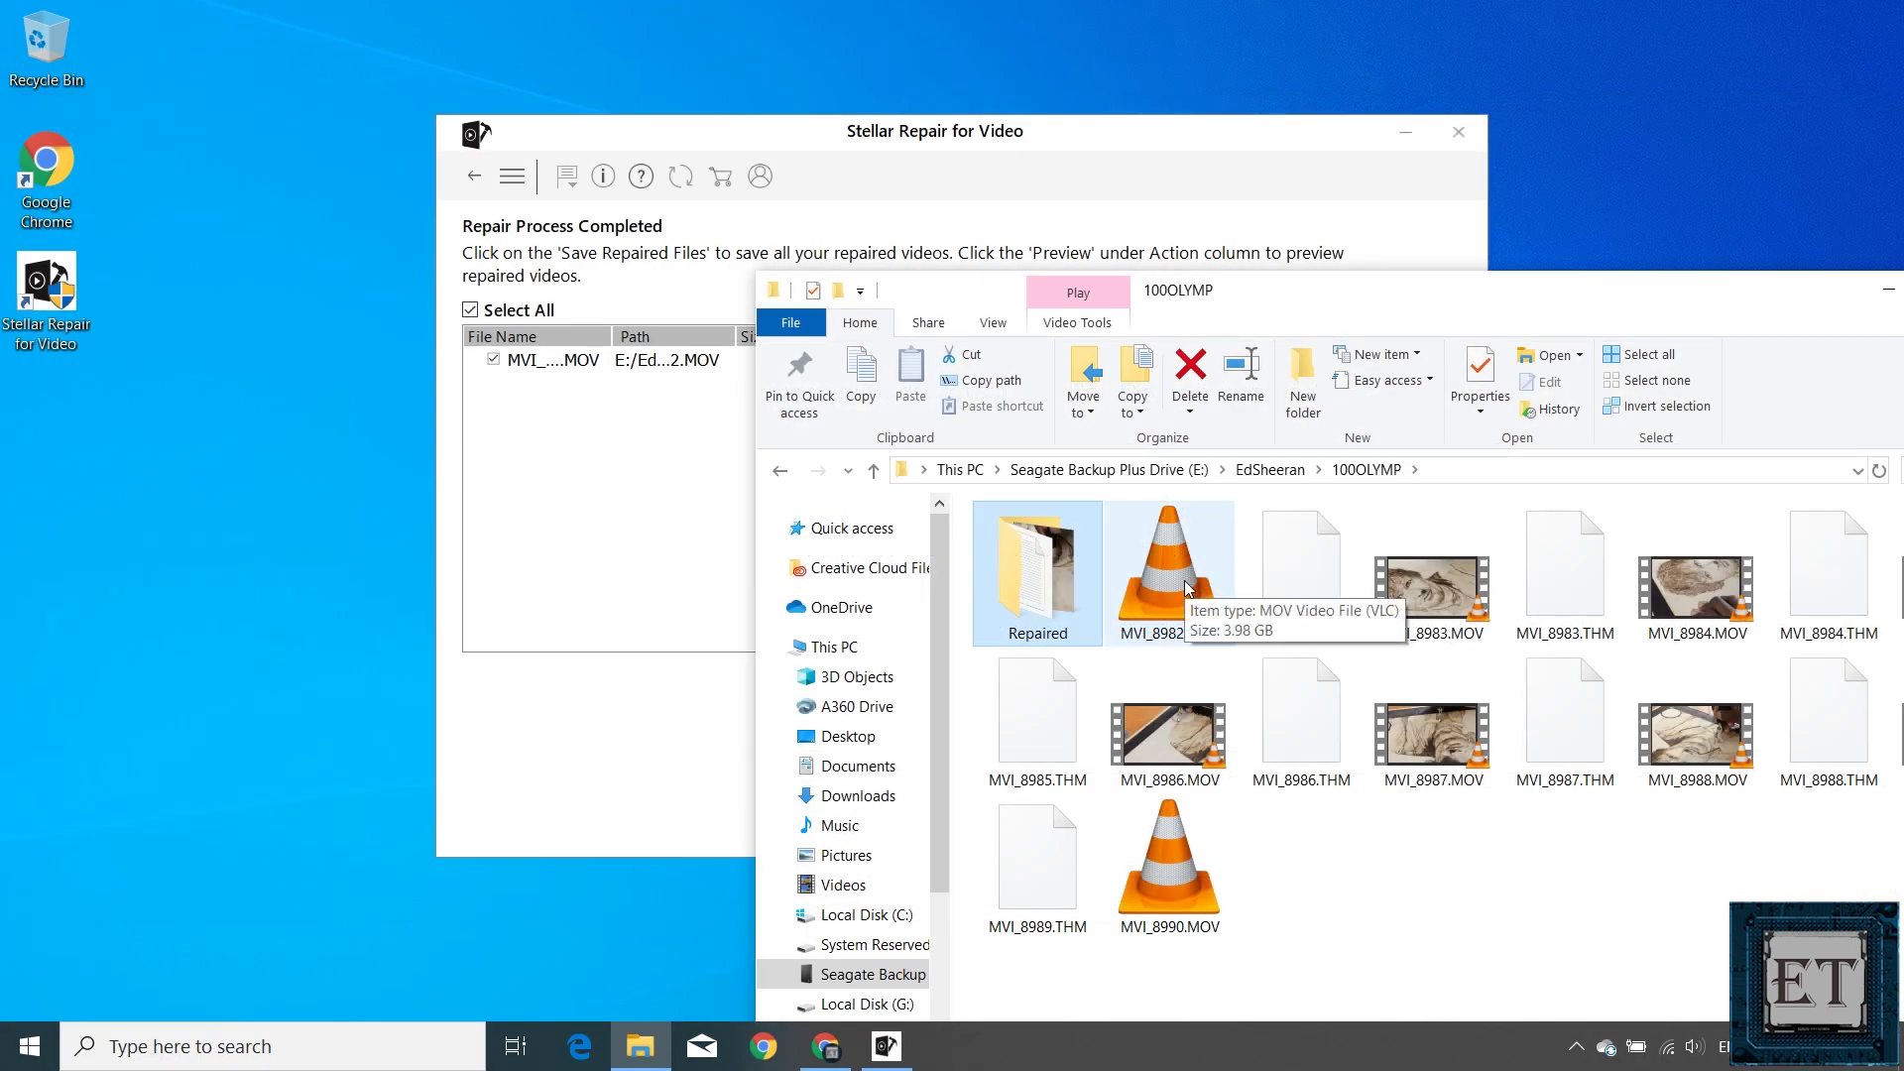
double_click(1046, 585)
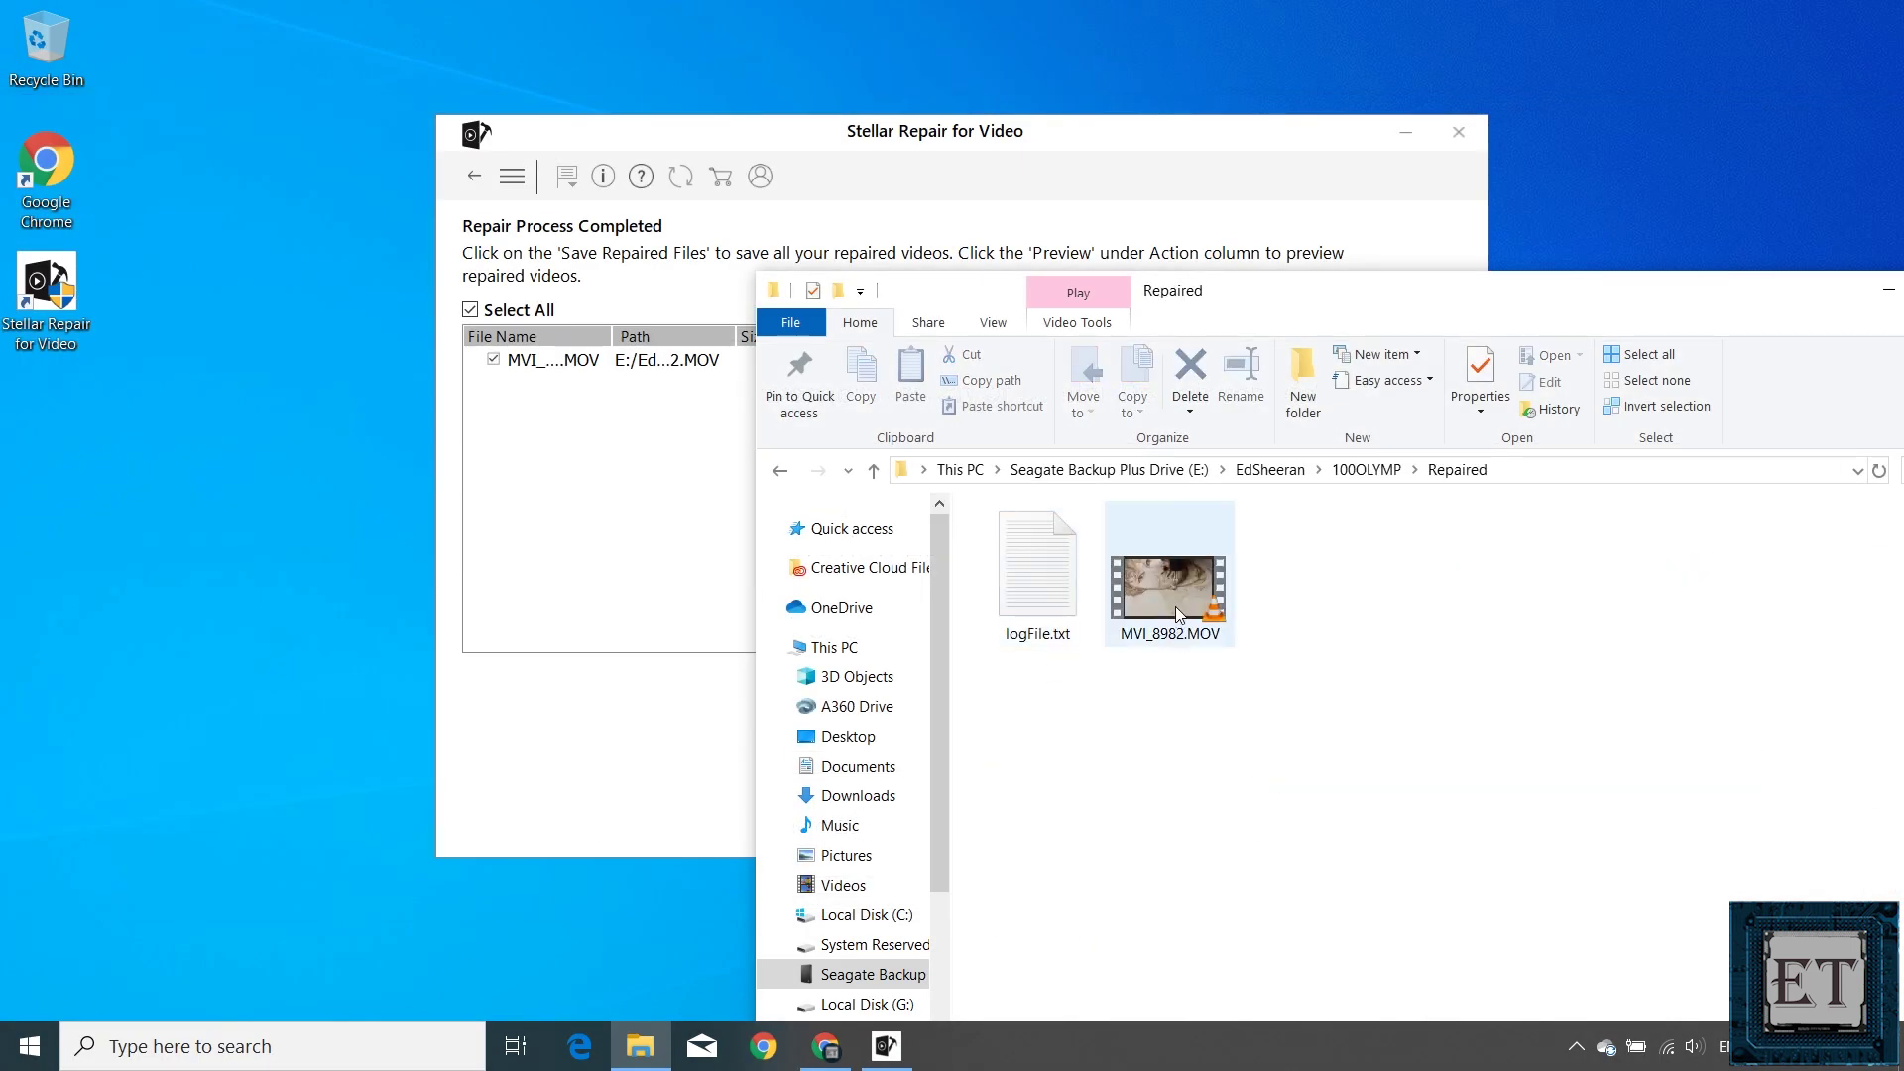
mouse_move(1179, 612)
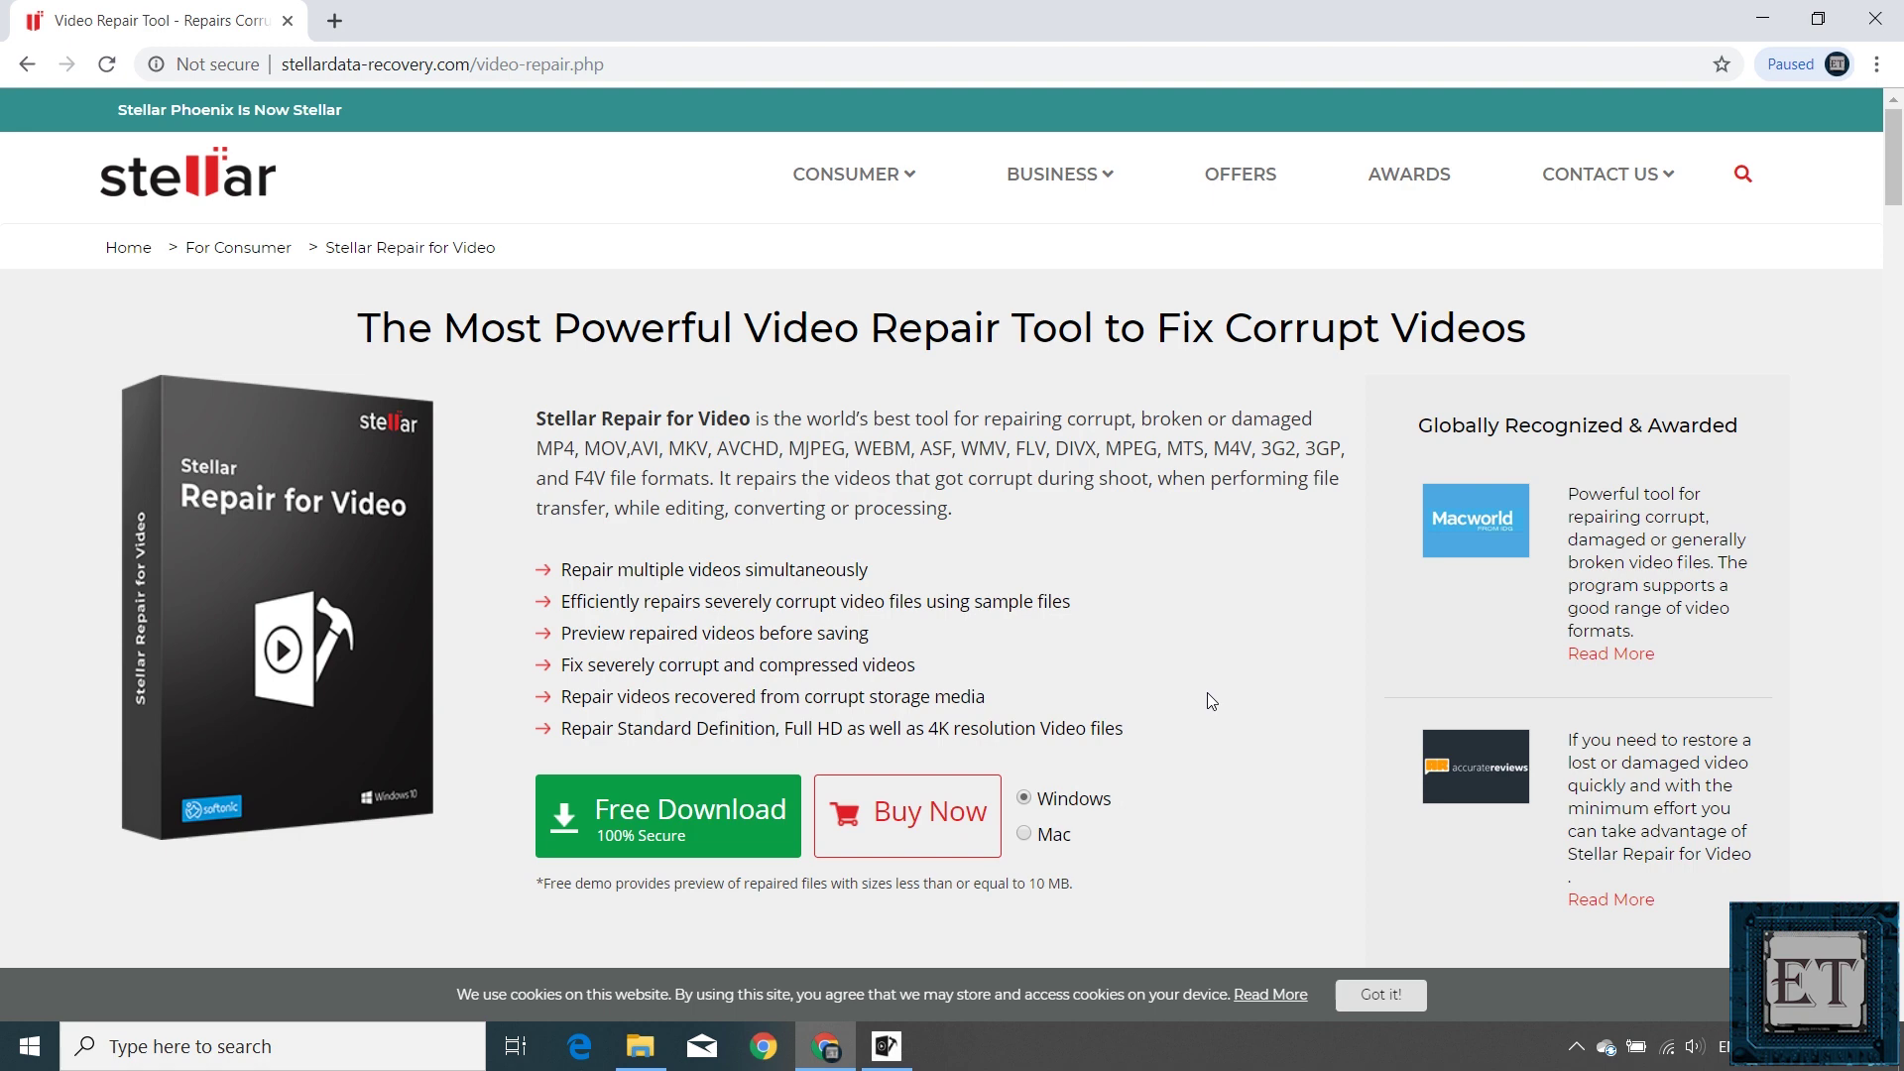
Step: Add the Standard edition of Stellar Repair for Video to the 2Checkout cart at 55,38 €
left_click(857, 851)
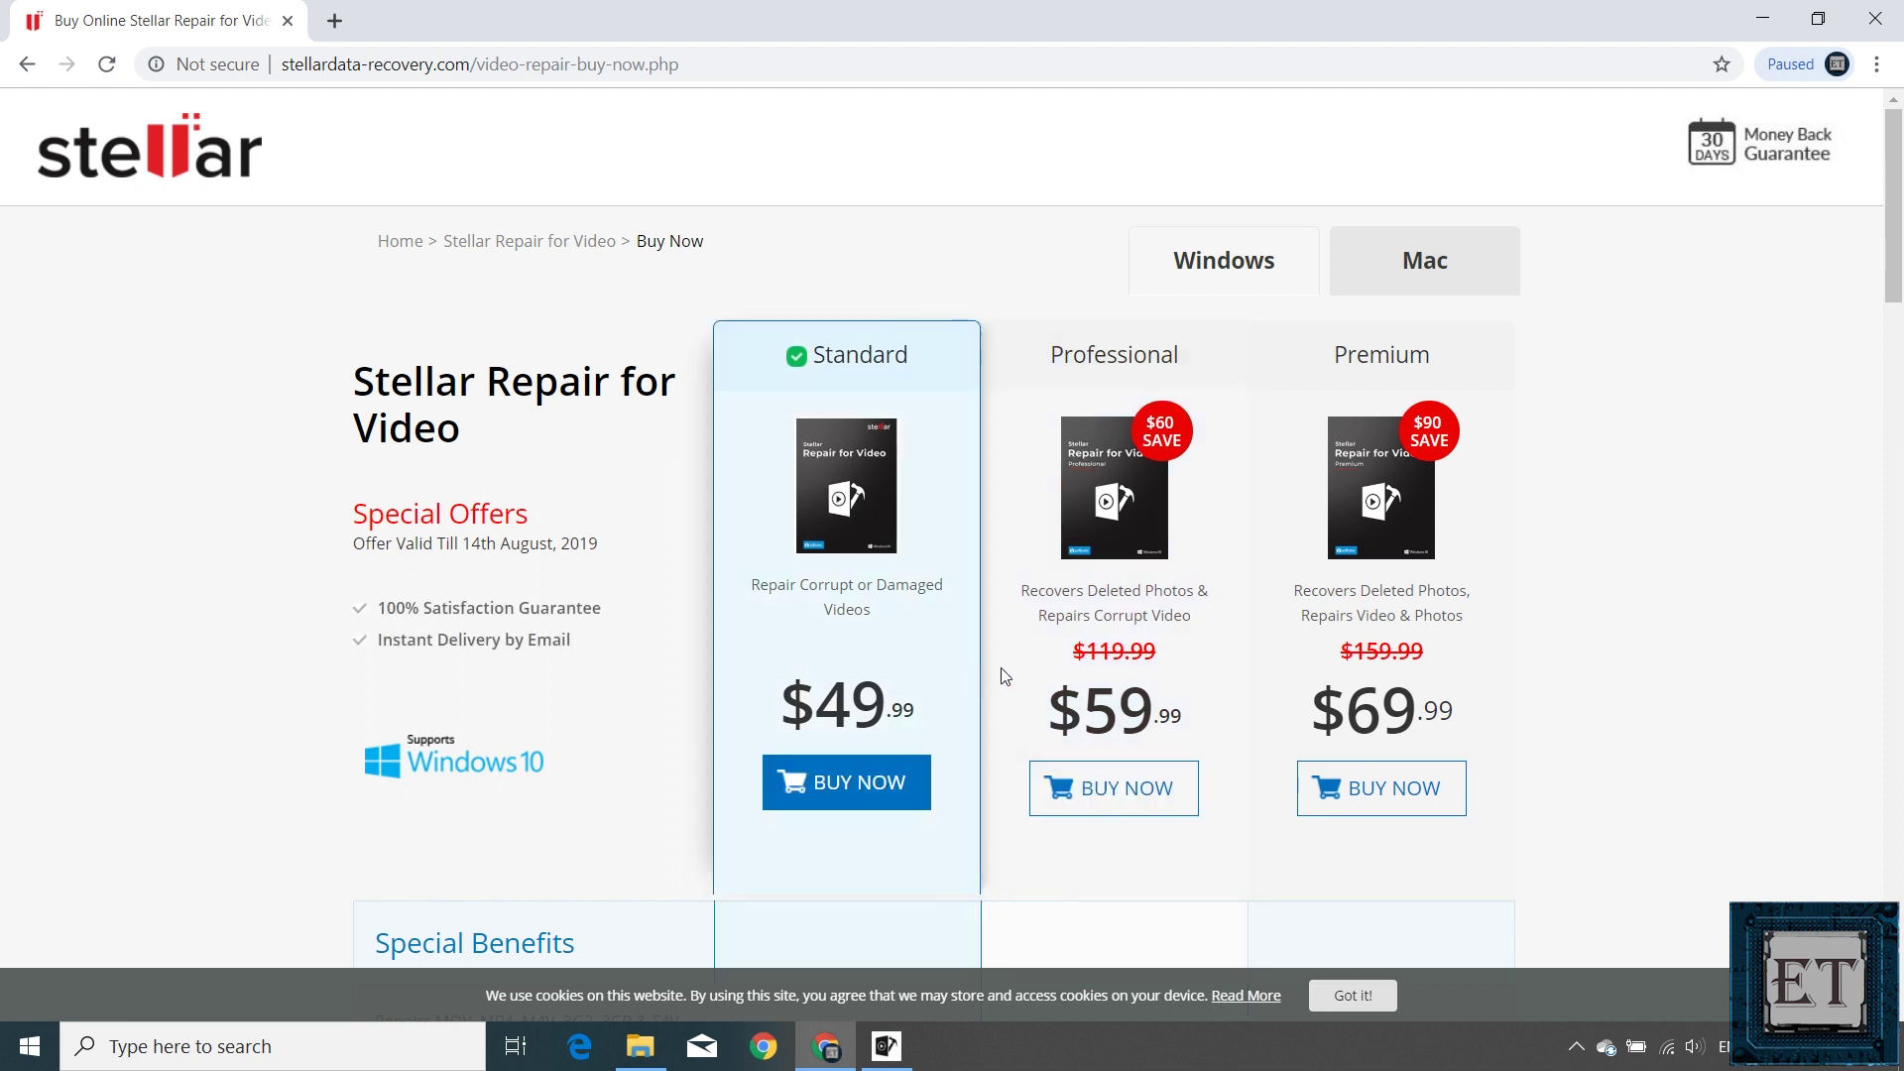
left_click(863, 785)
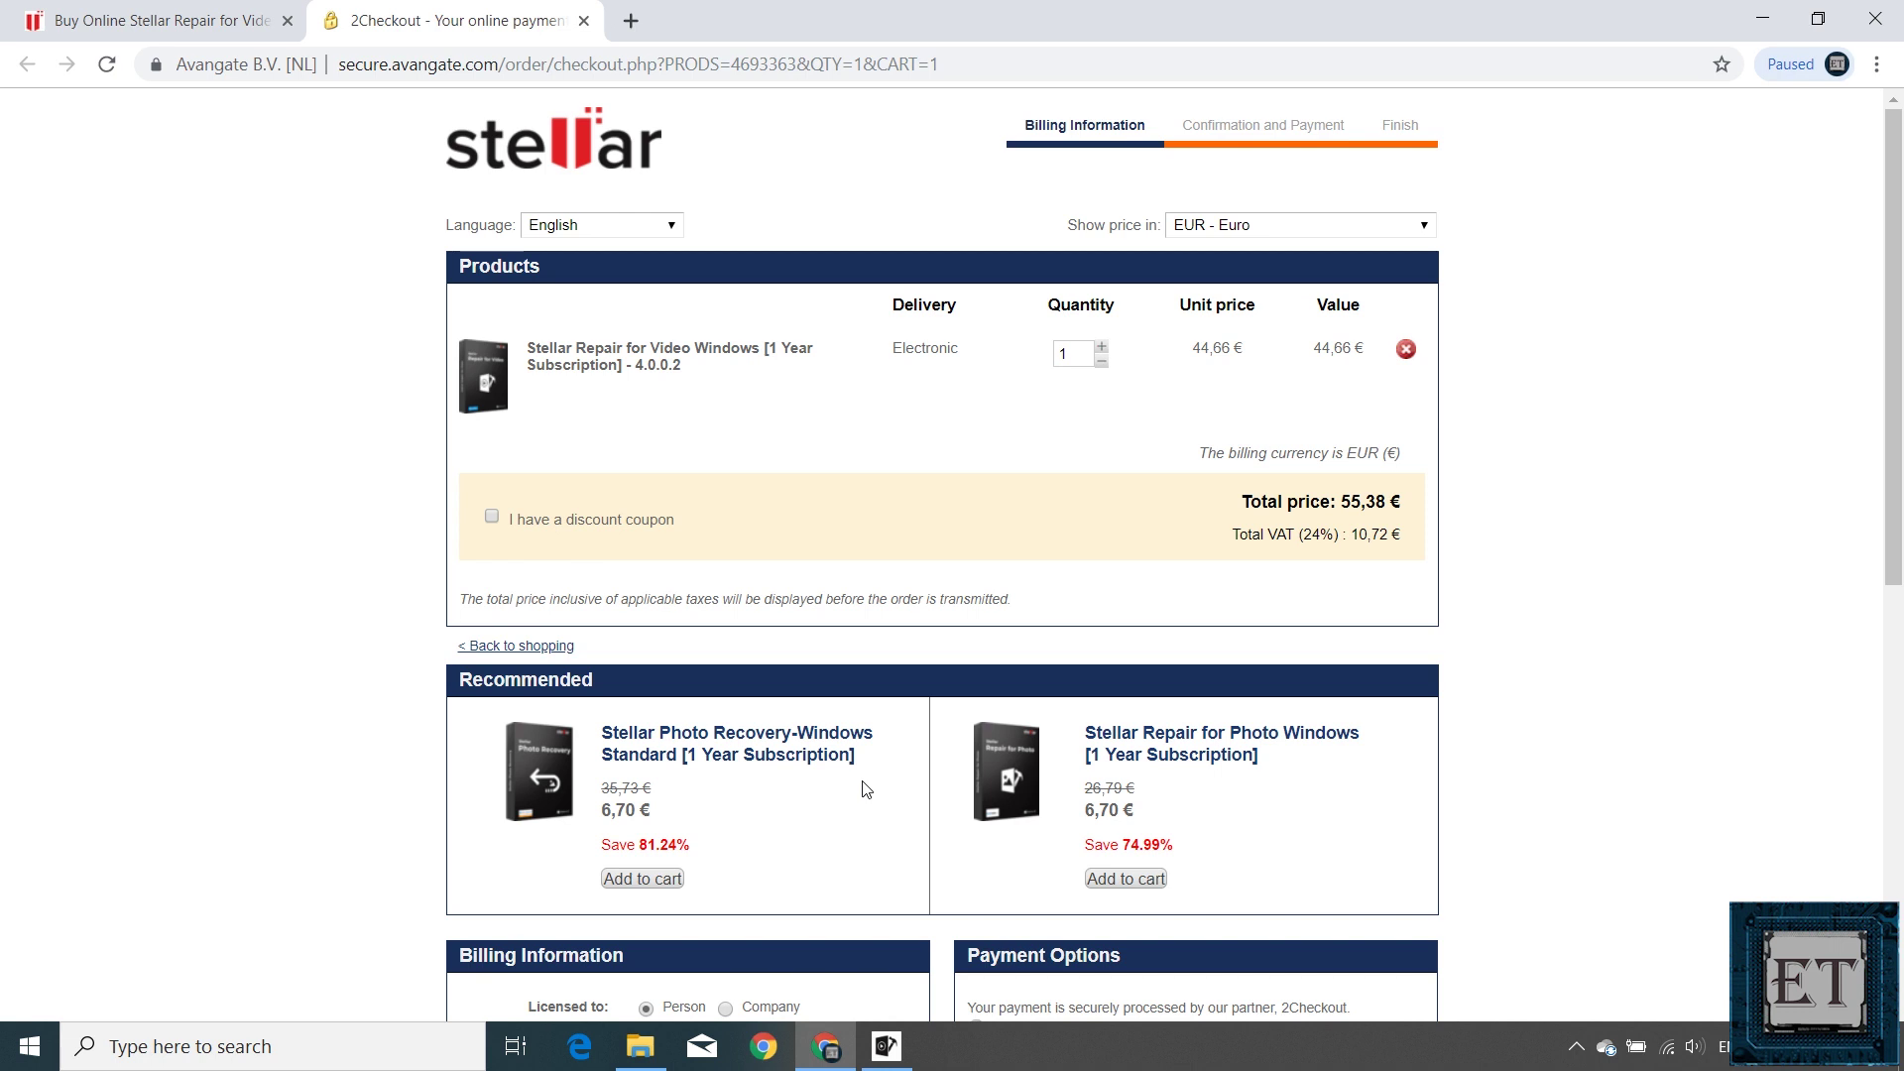
Step: Enter and apply the 10% Easy Techs discount coupon, lowering the total to 49,84 €
left_click(492, 516)
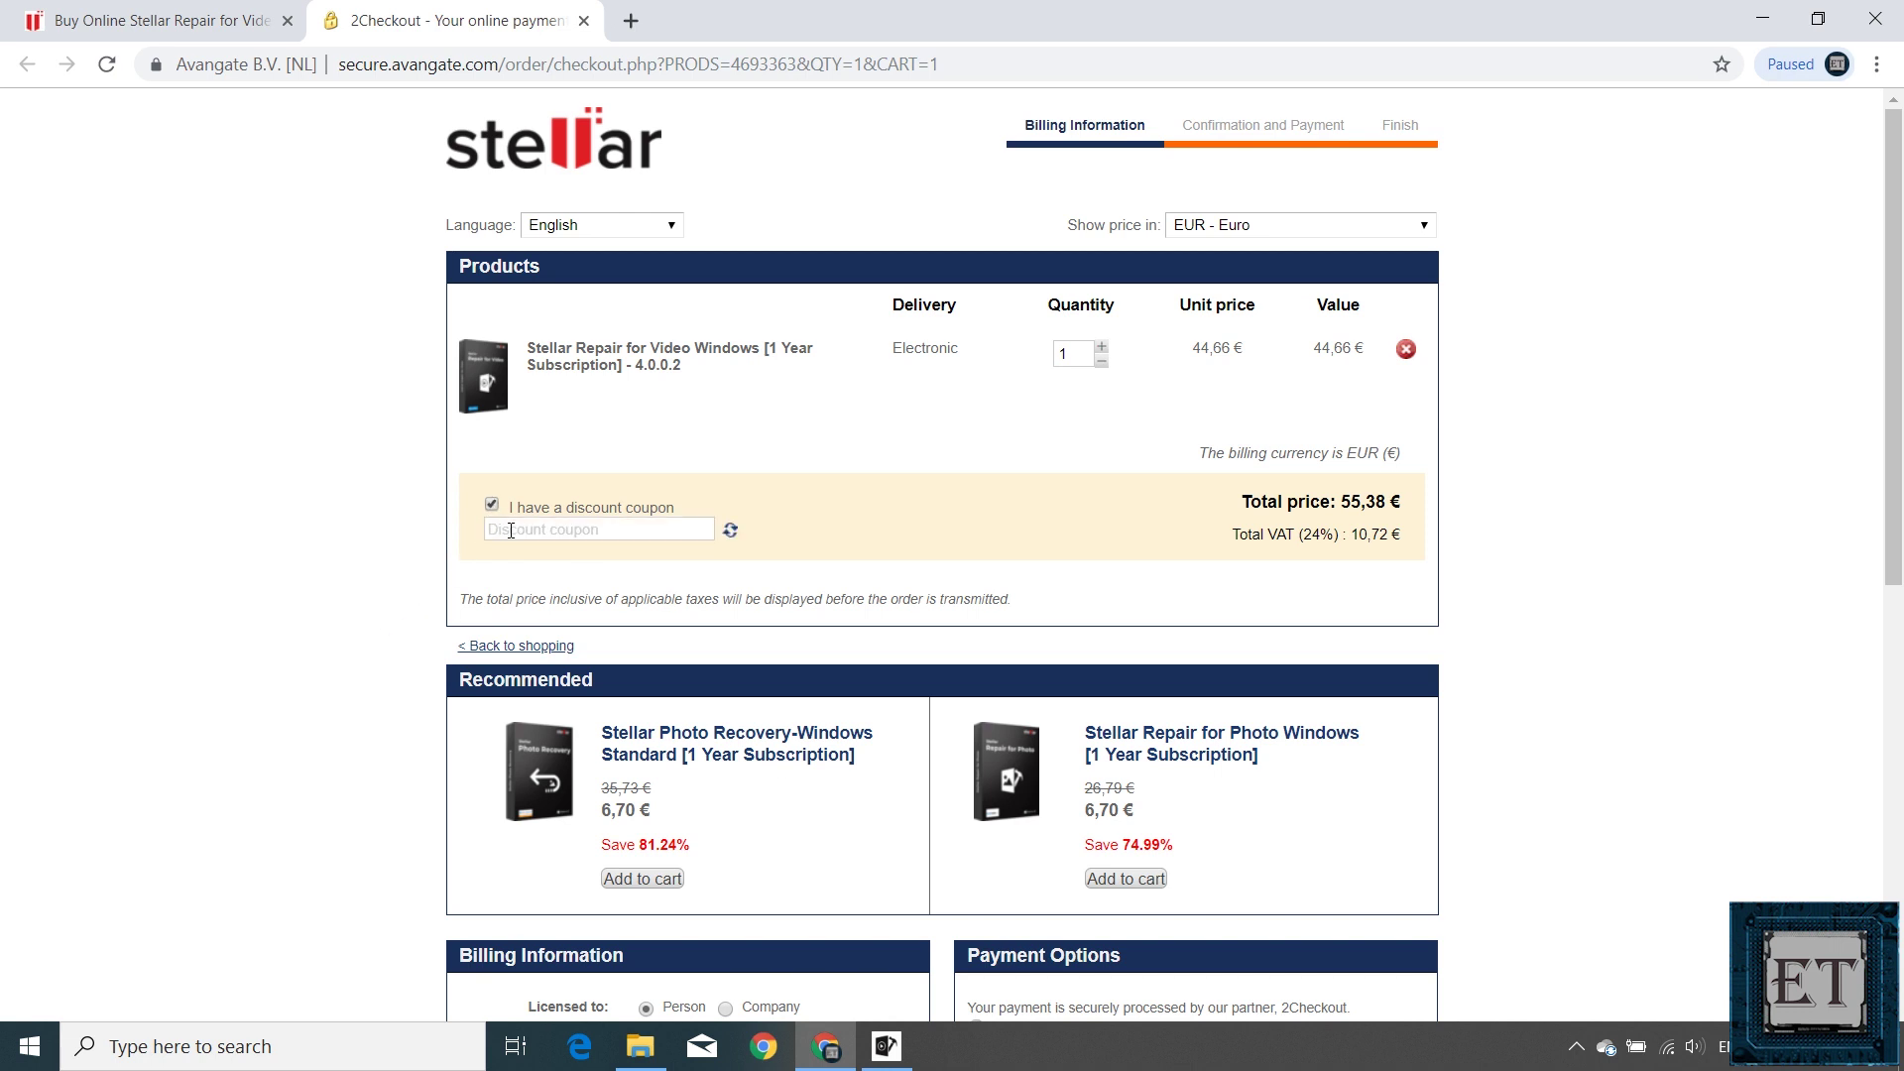
left_click(520, 532)
type("4A9E9B4451")
left_click(730, 533)
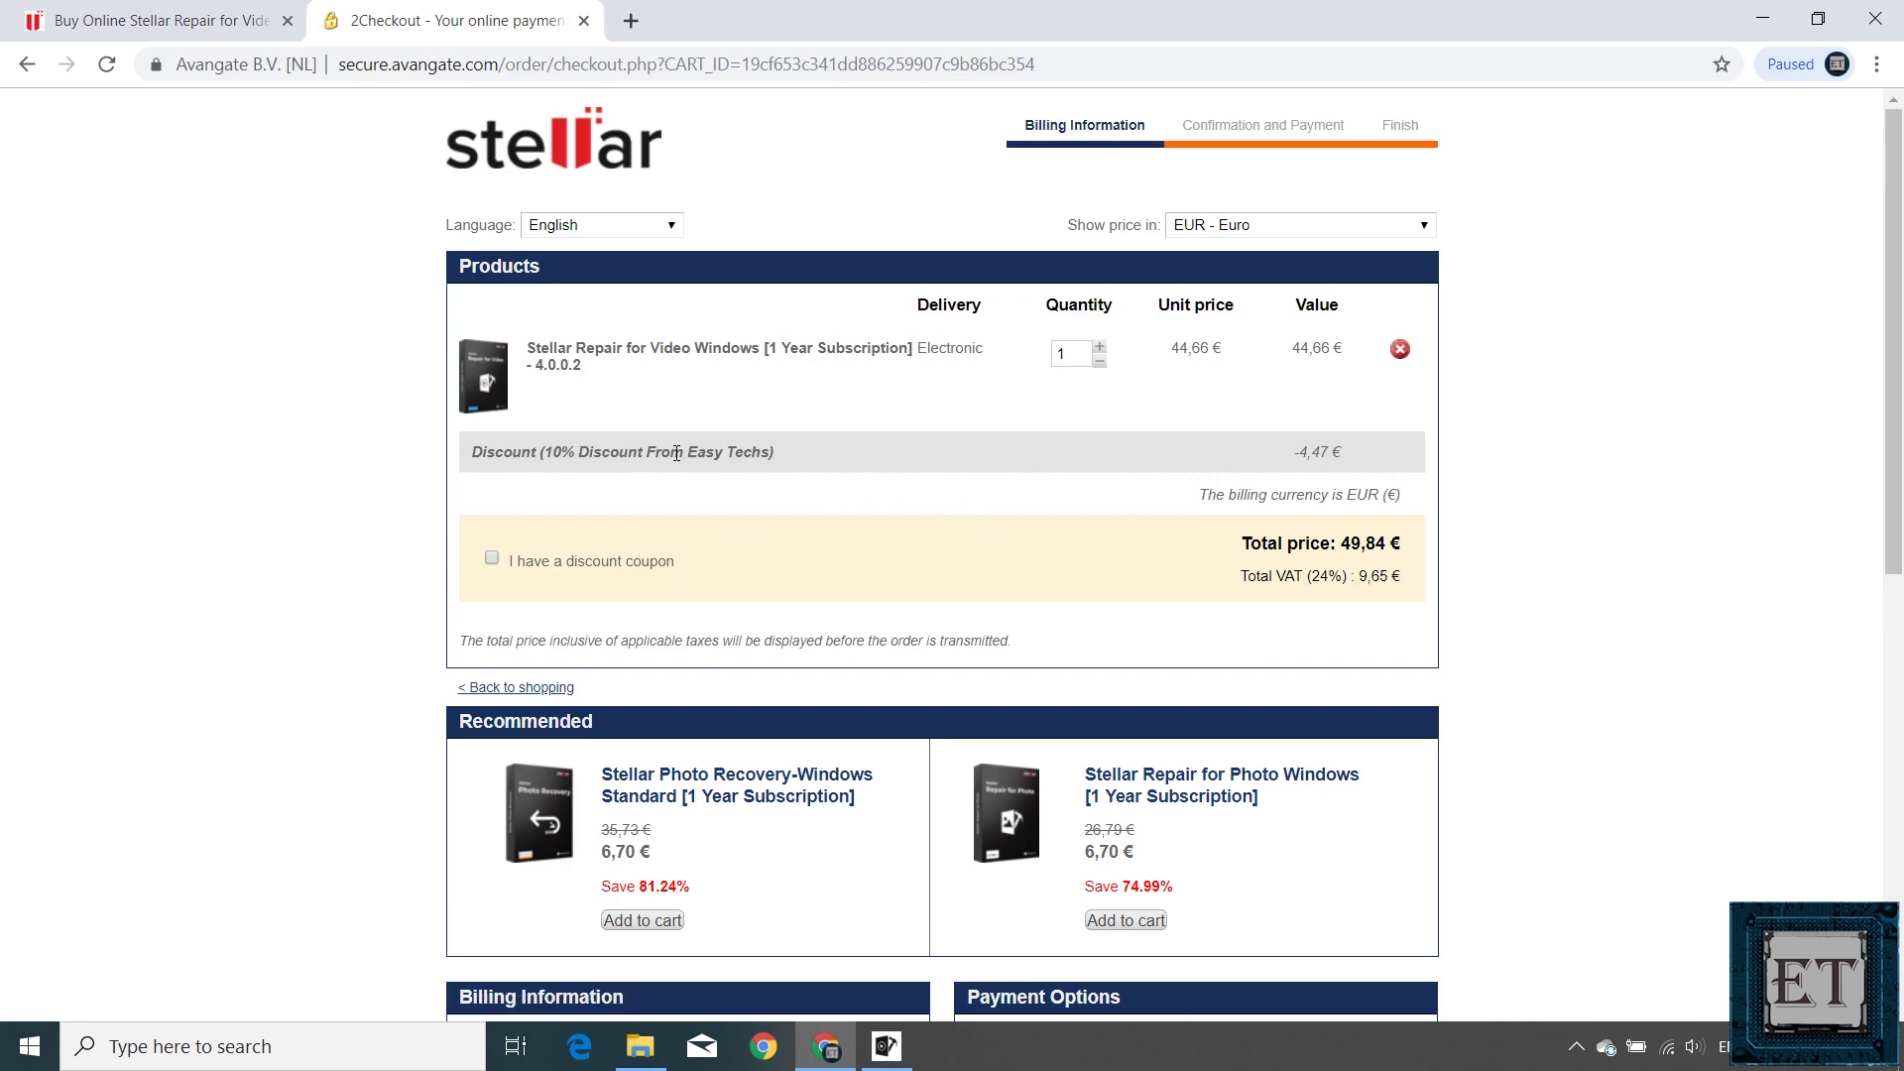
scroll(676, 453, "down", 2)
scroll(1487, 516, "down", 5)
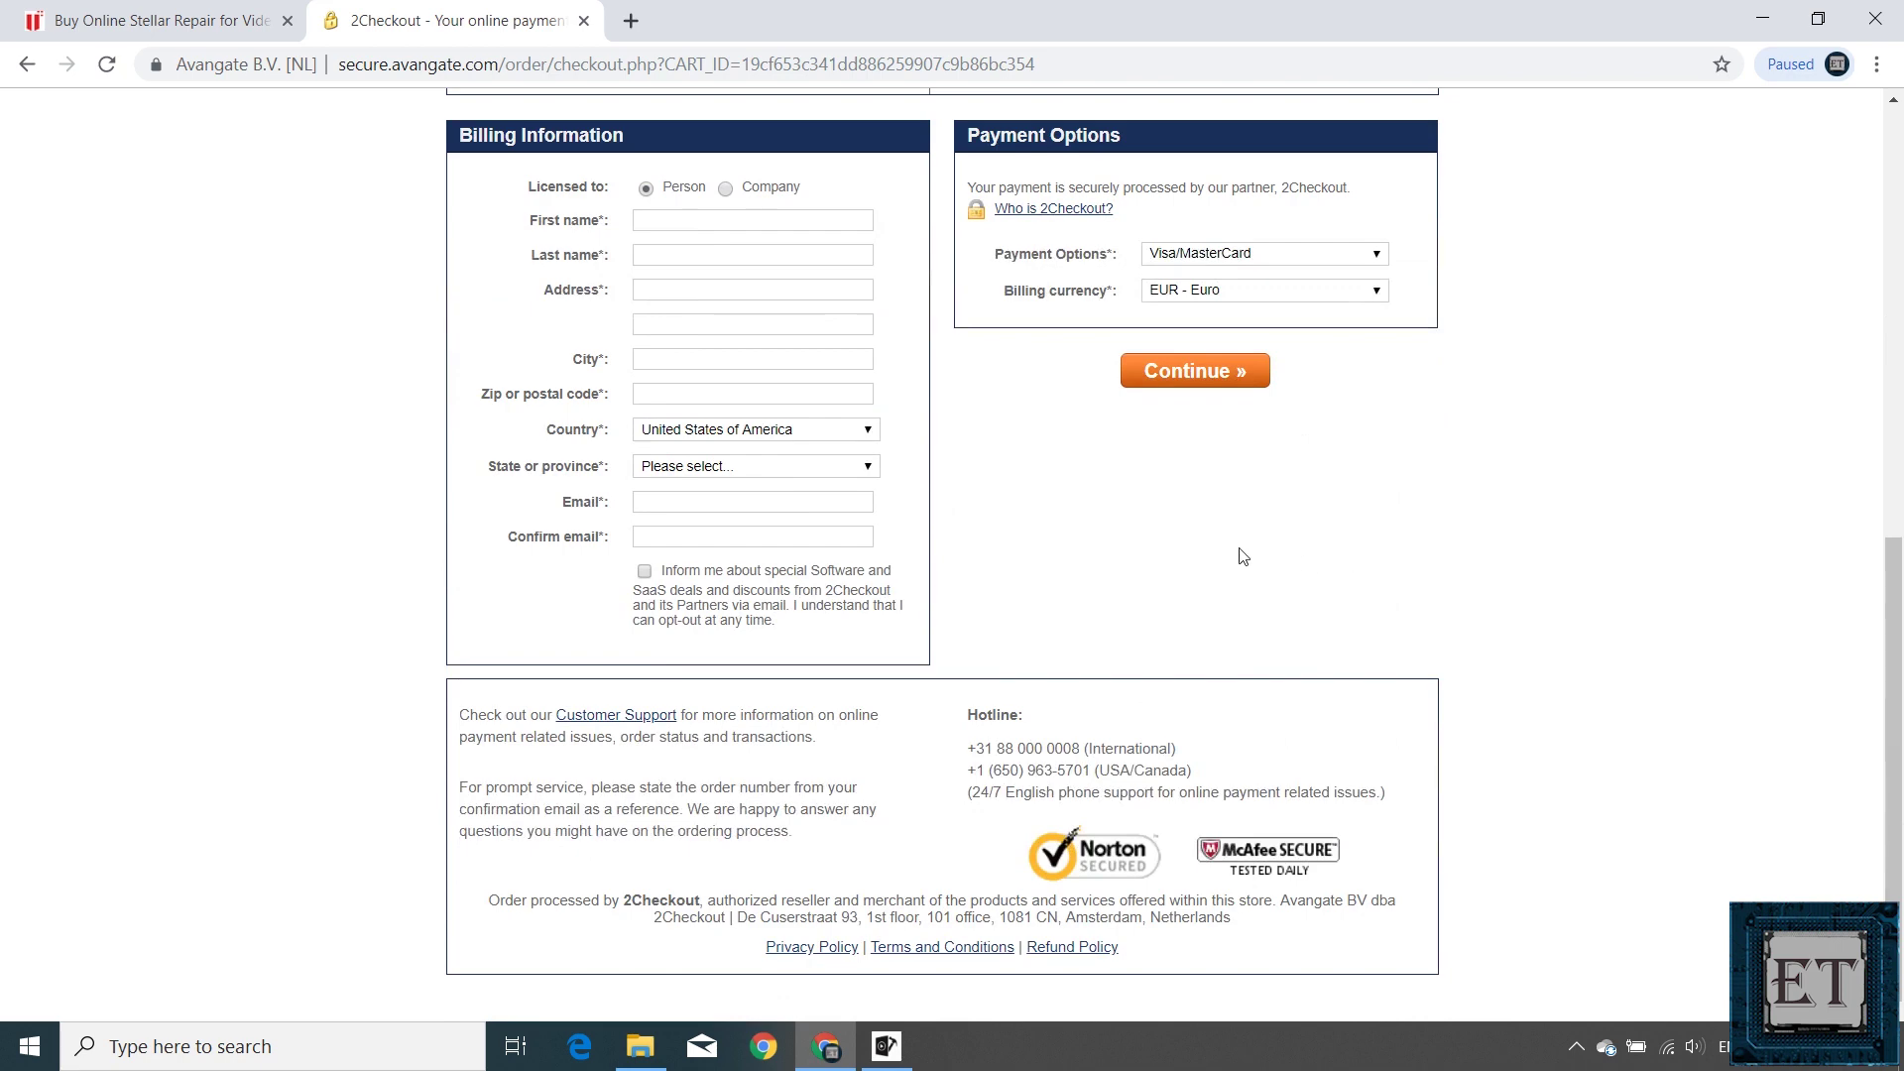
scroll(959, 343, "up", 1)
scroll(1645, 446, "up", 6)
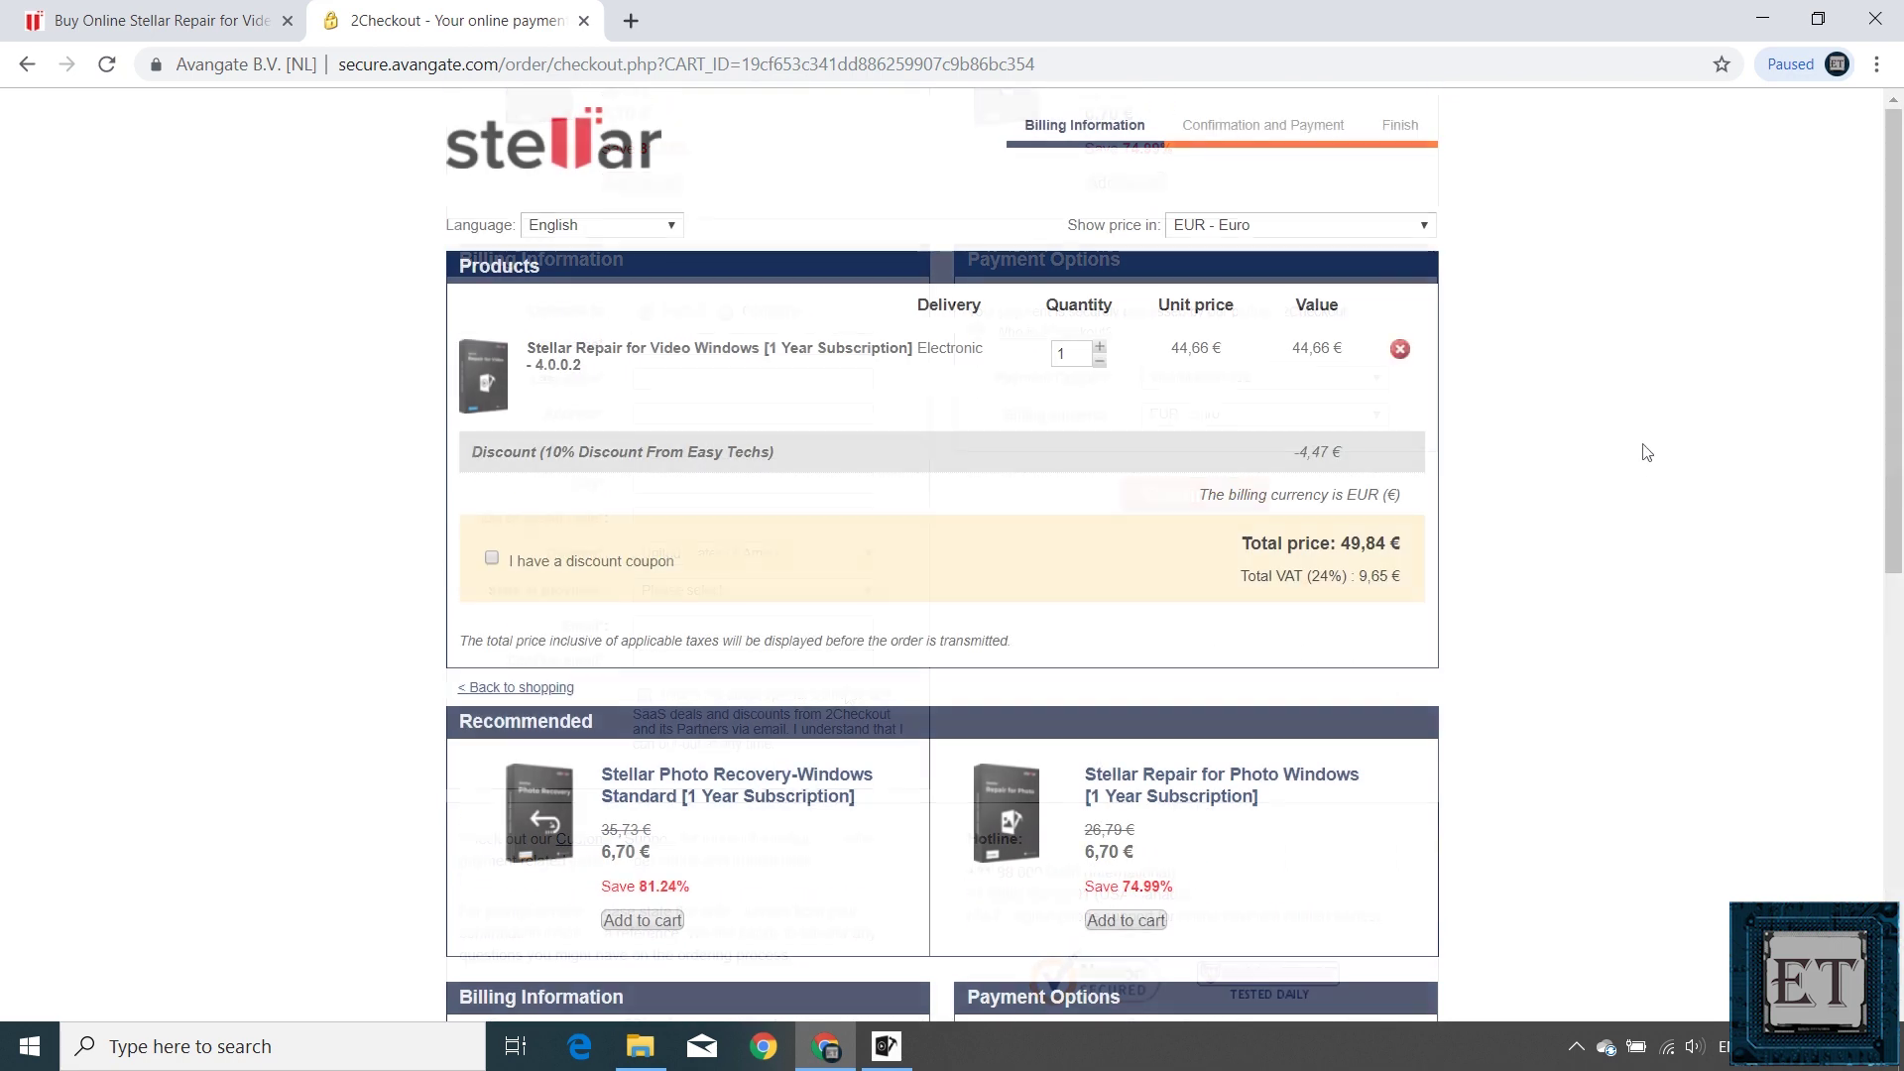
left_click(1762, 19)
Step: Activate Stellar Repair for Video by entering the licence activation key
left_click(603, 744)
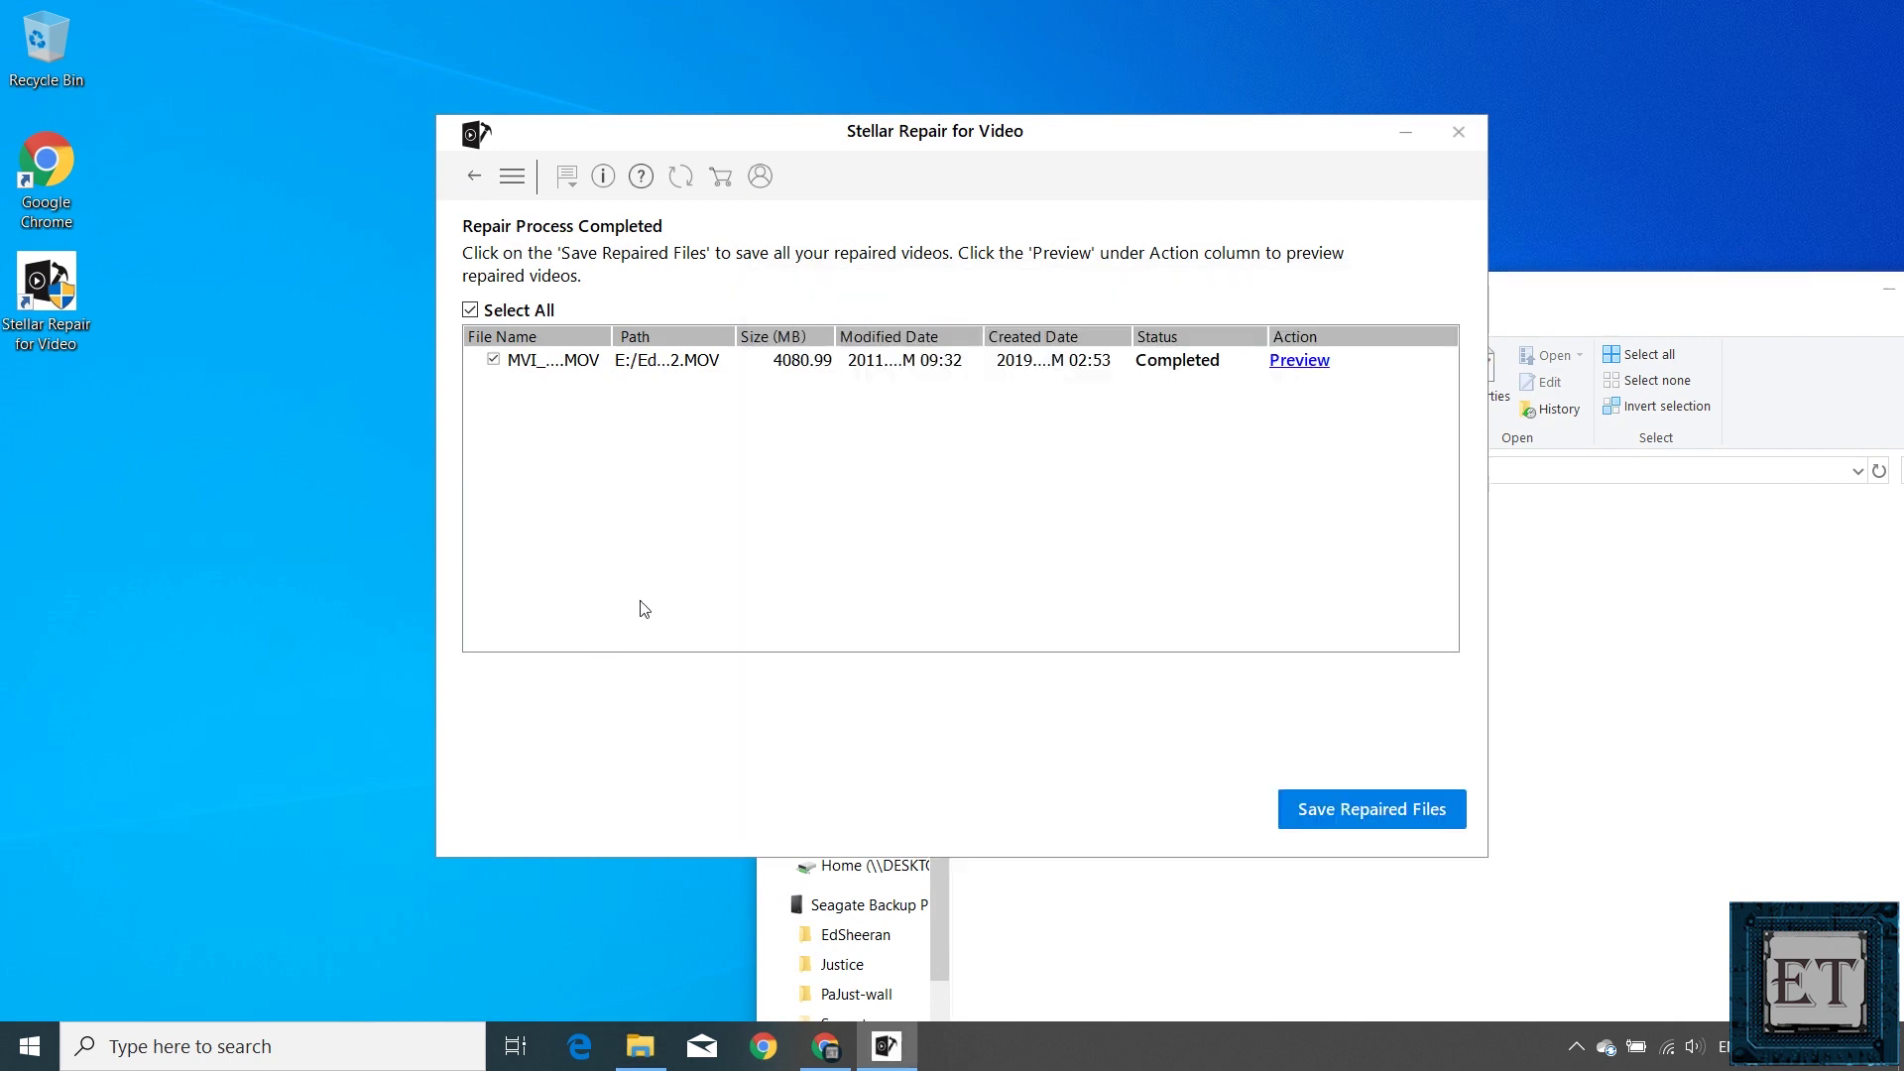
left_click(760, 179)
type("A90E-")
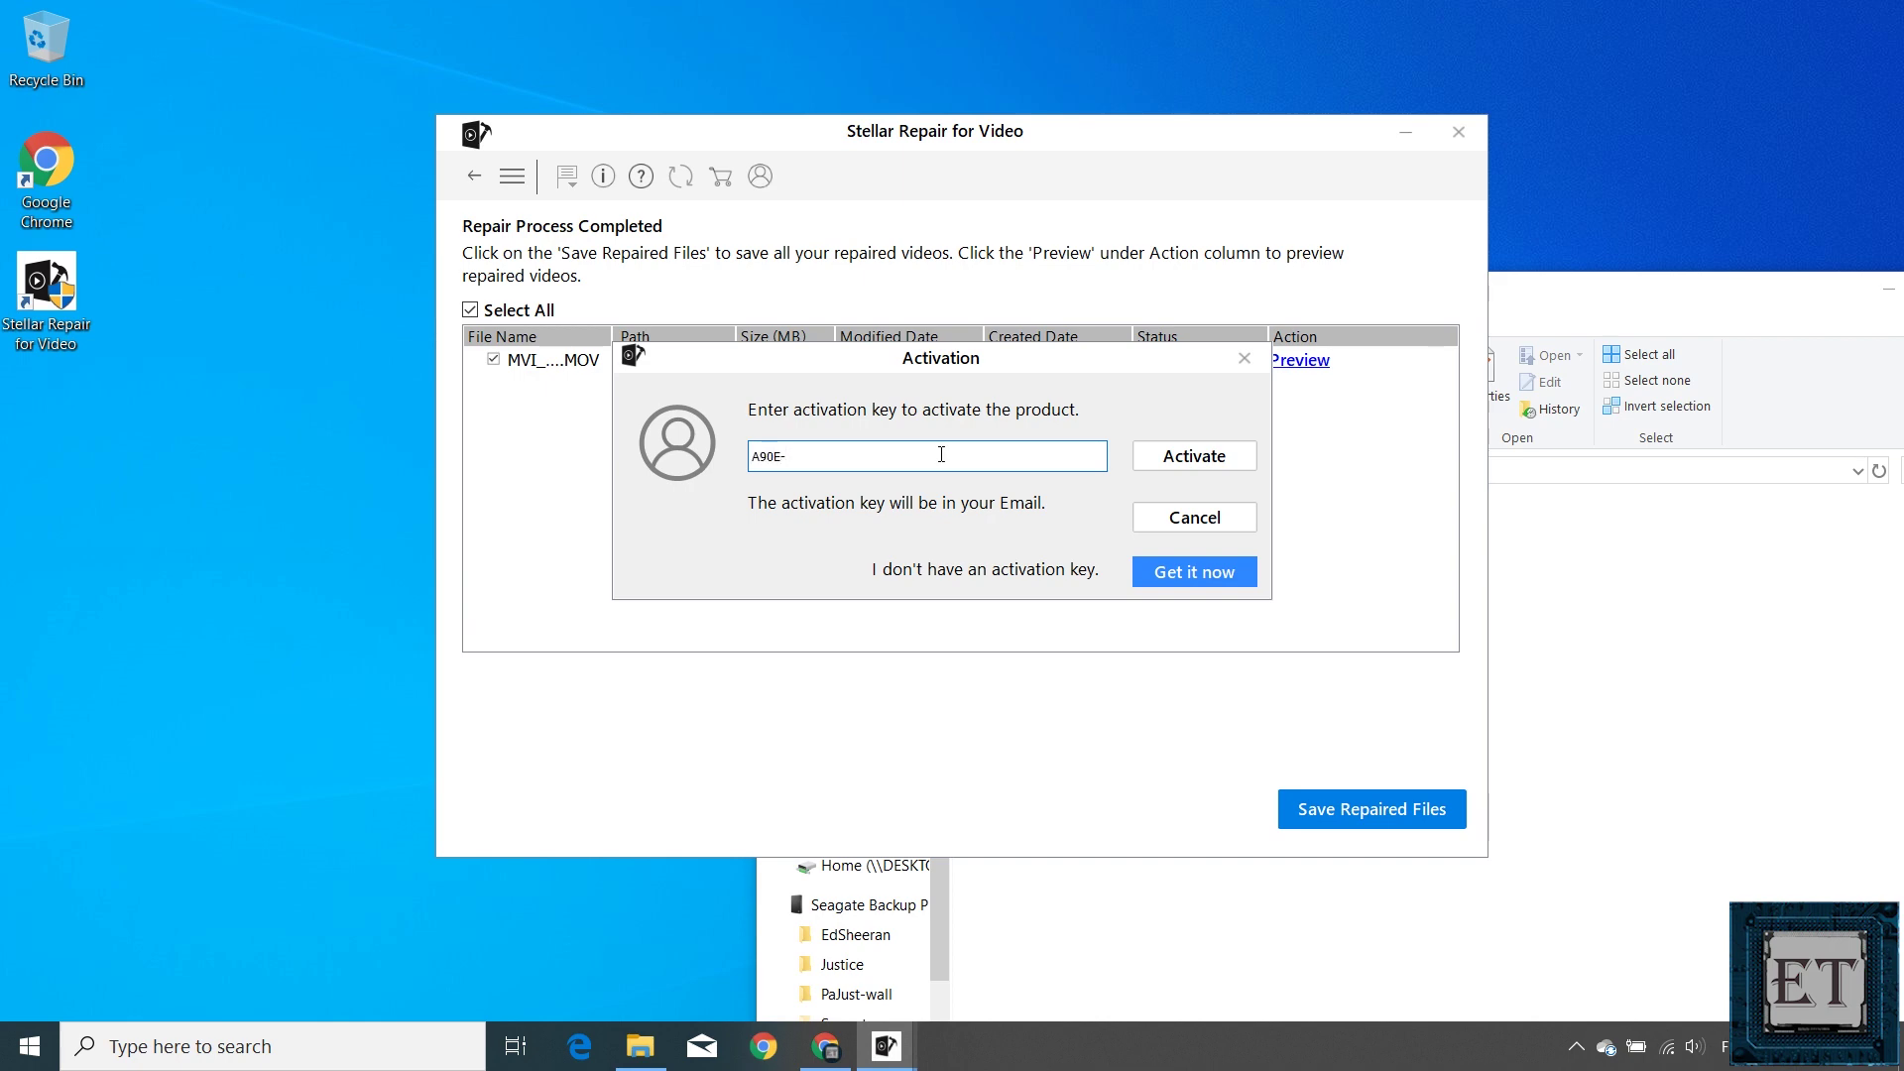
type("C")
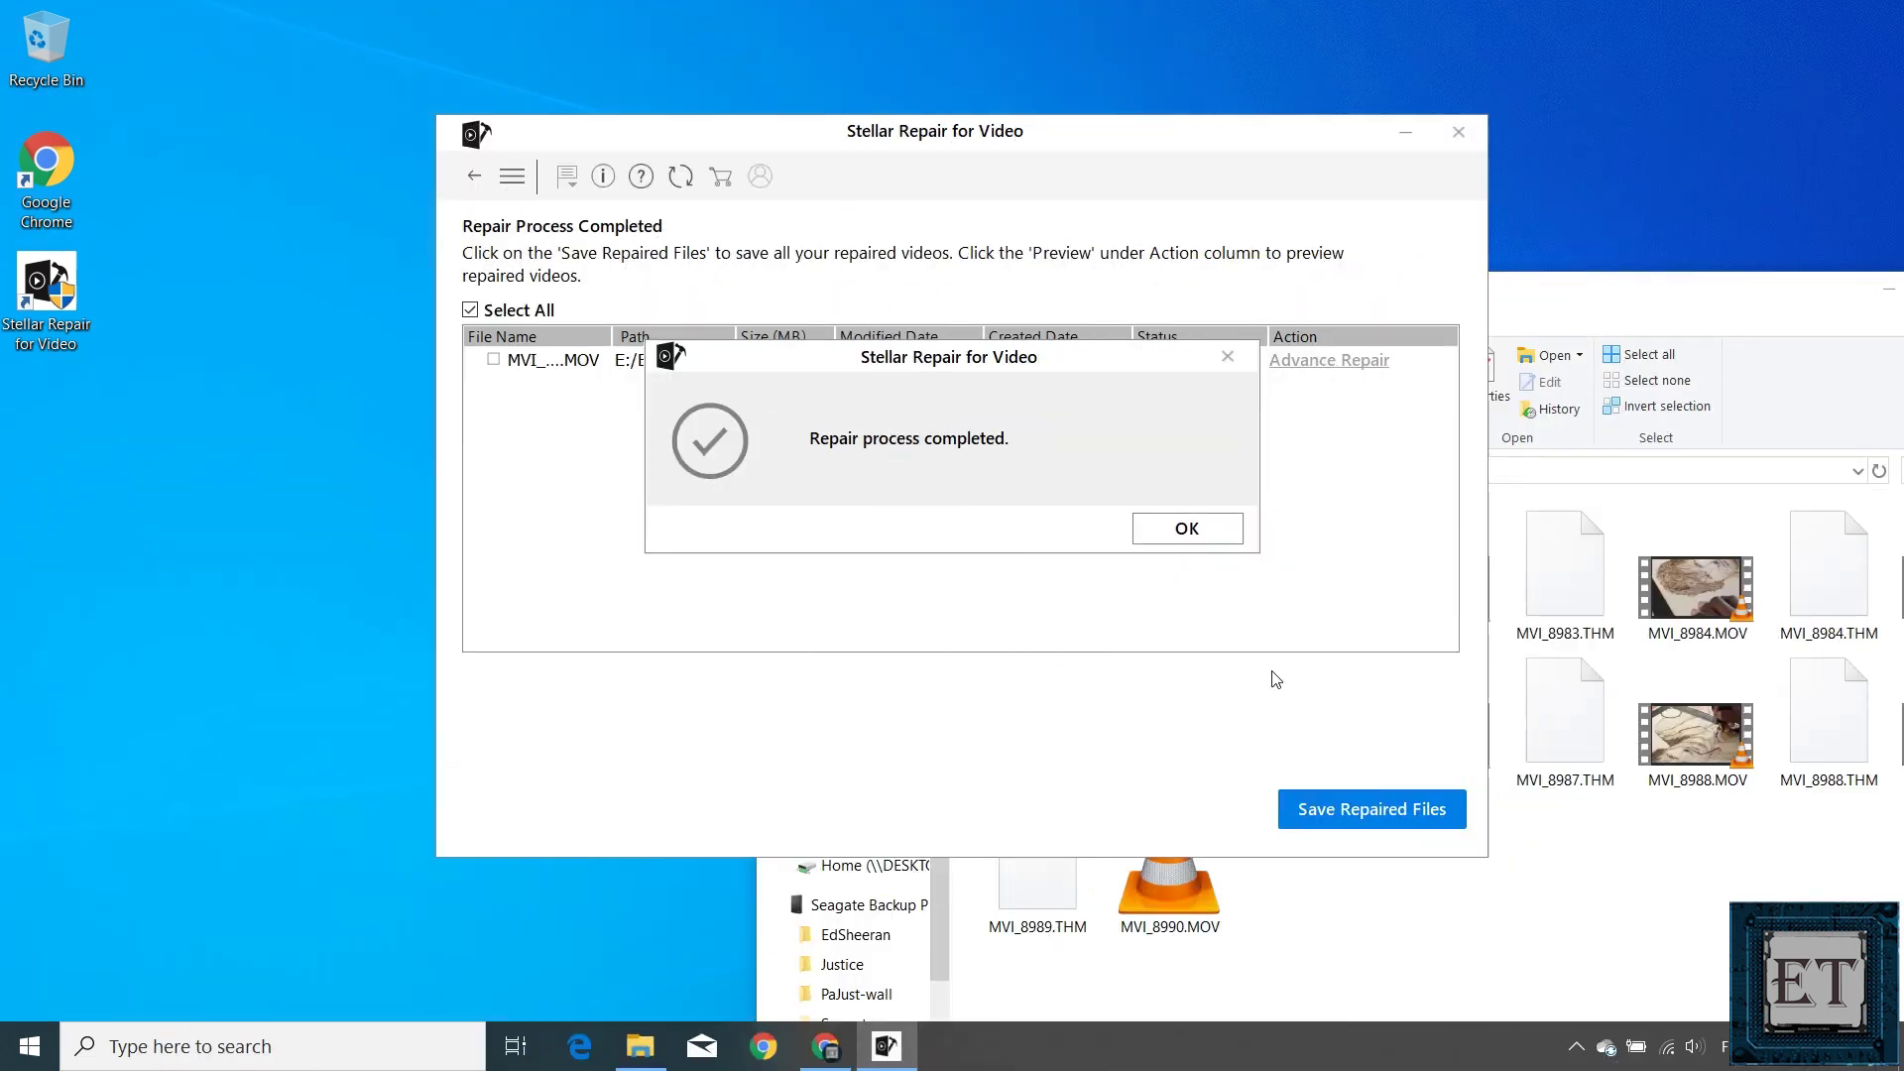
Step: Dismiss the repair-completed message and start Advance Repair for the MOV clip
left_click(1190, 530)
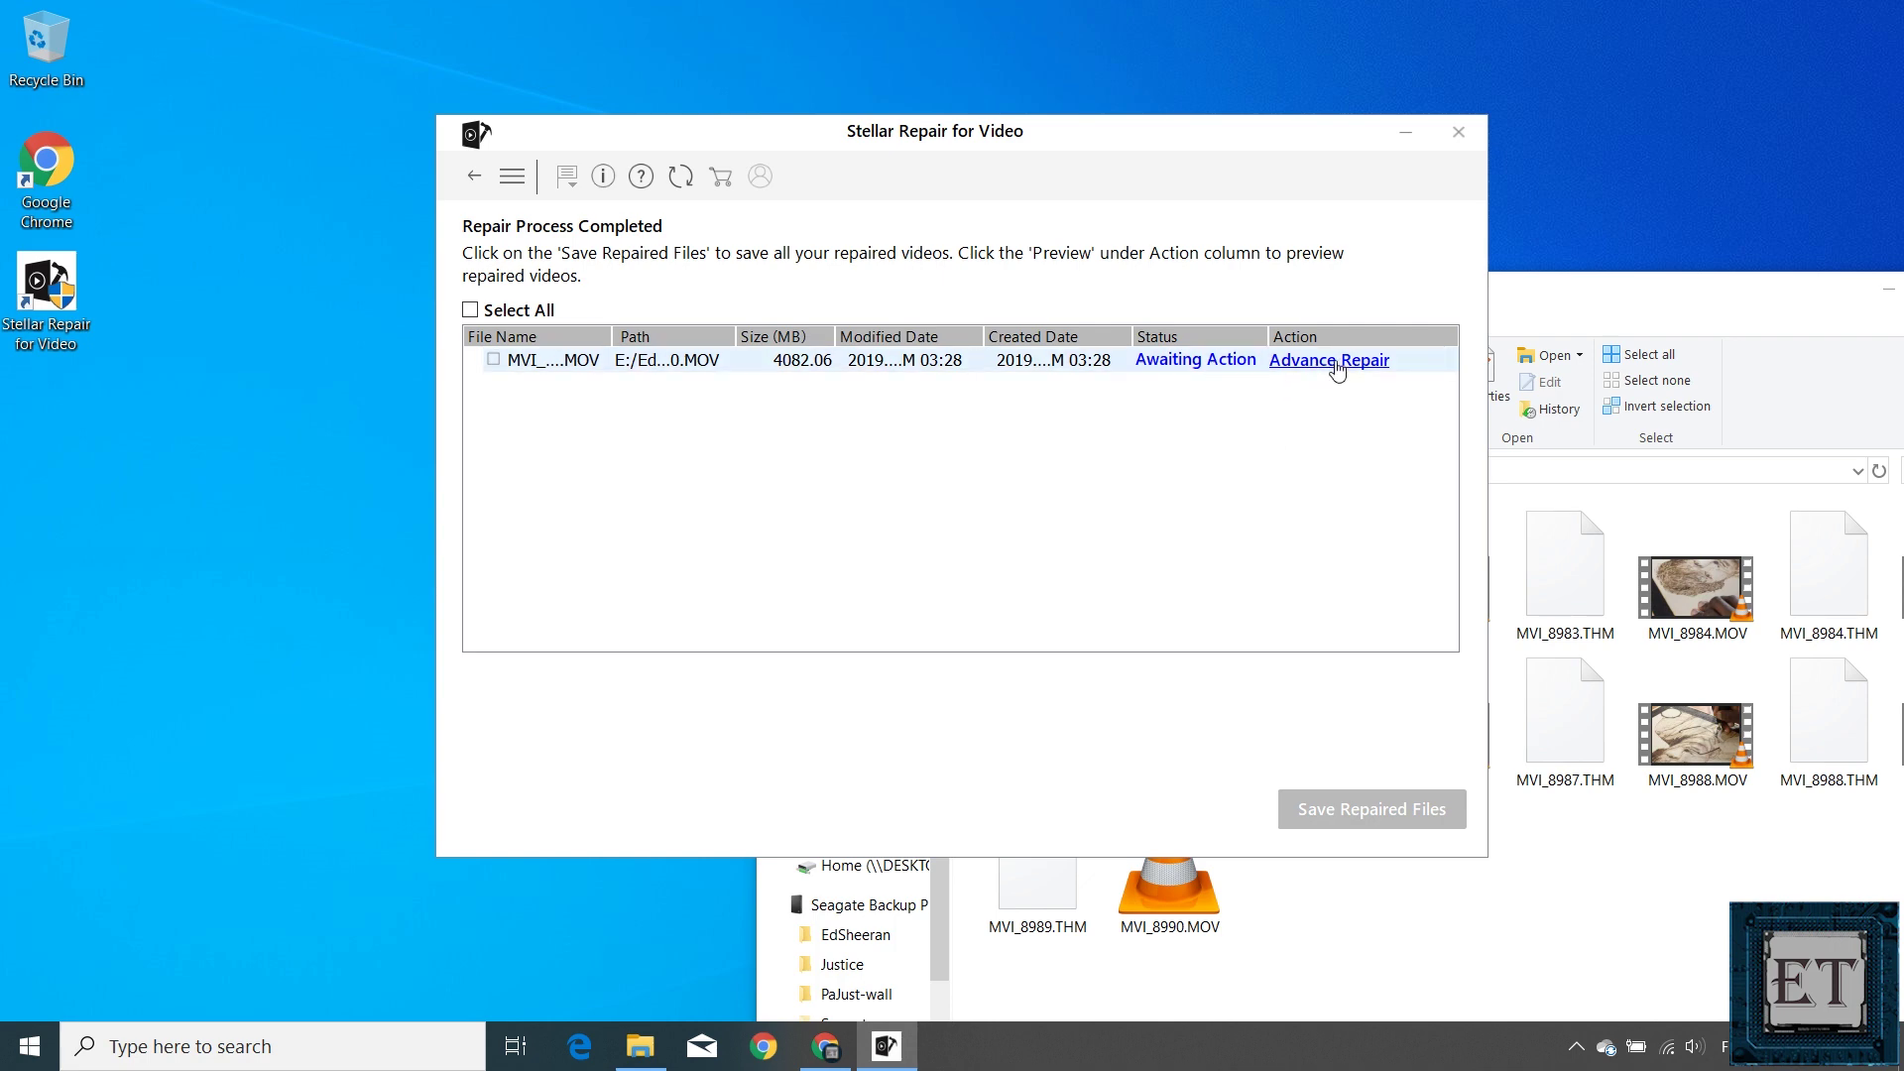
left_click(1337, 364)
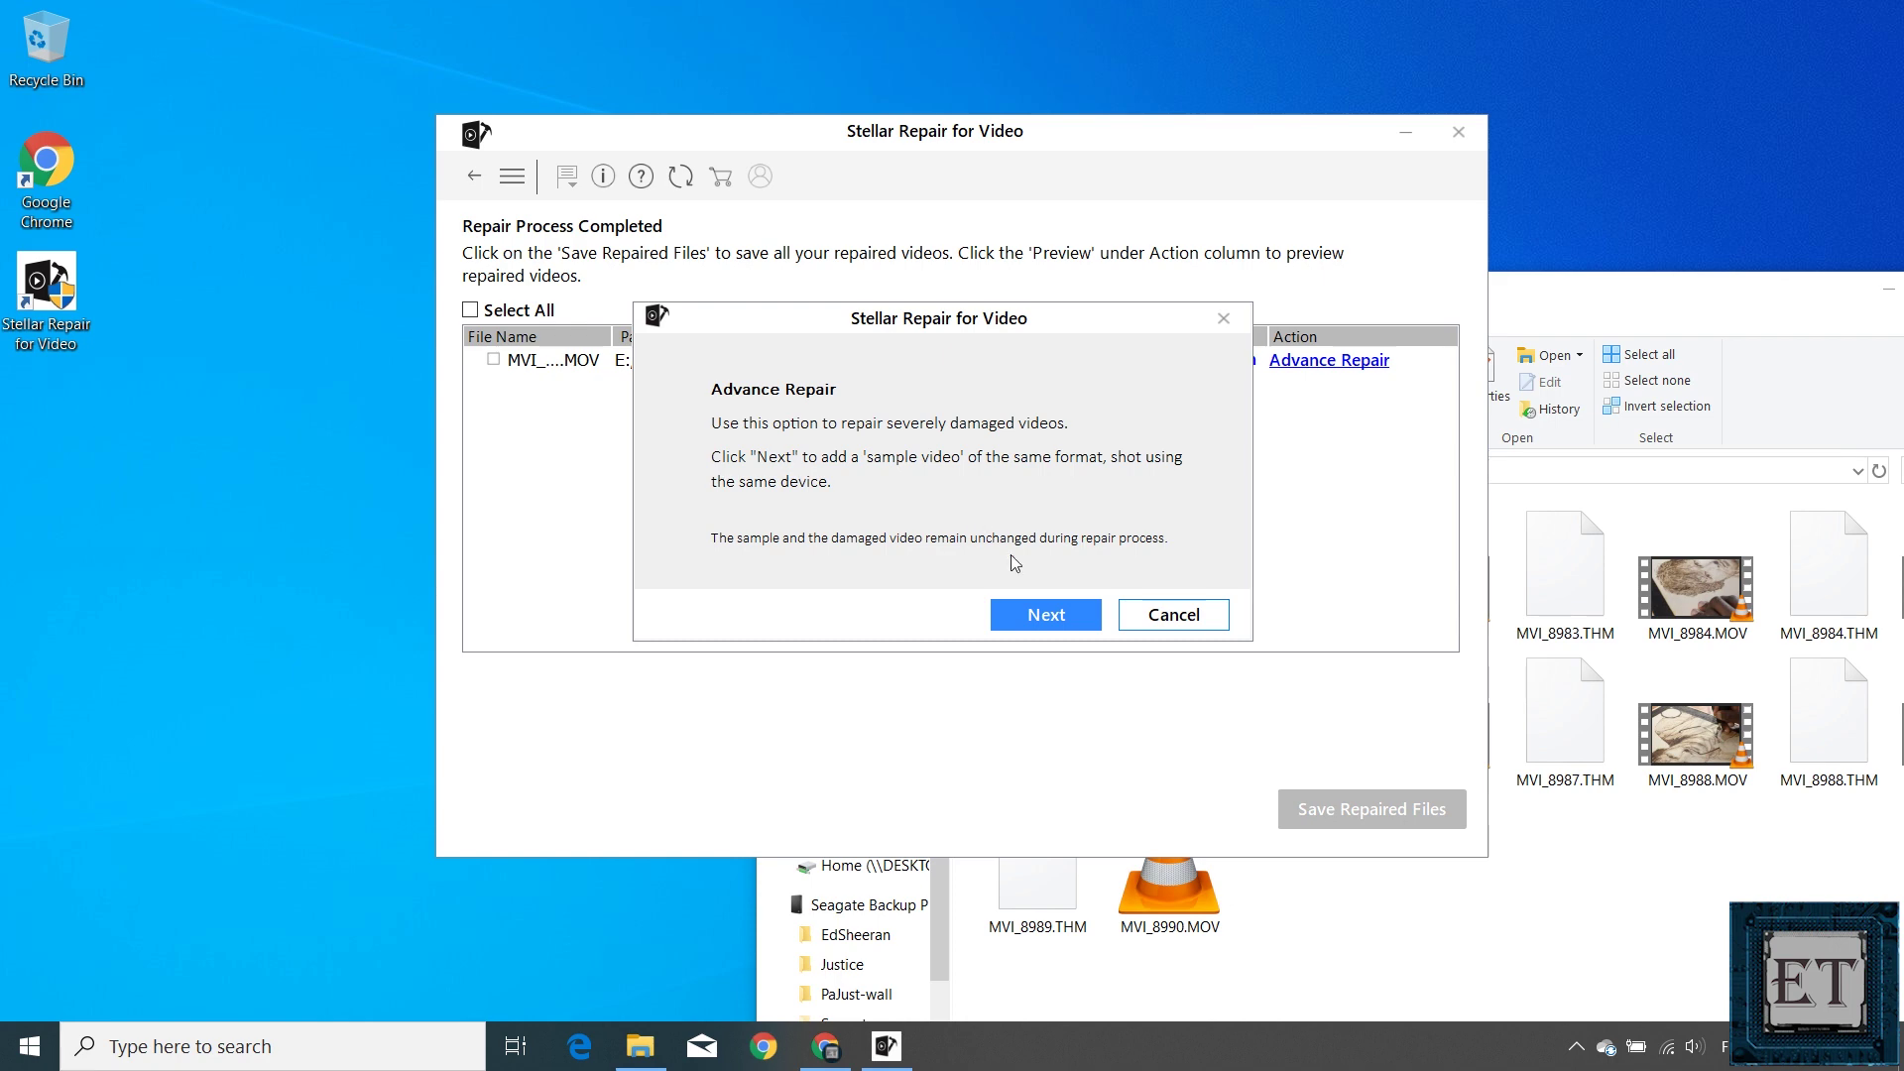
left_click(1037, 616)
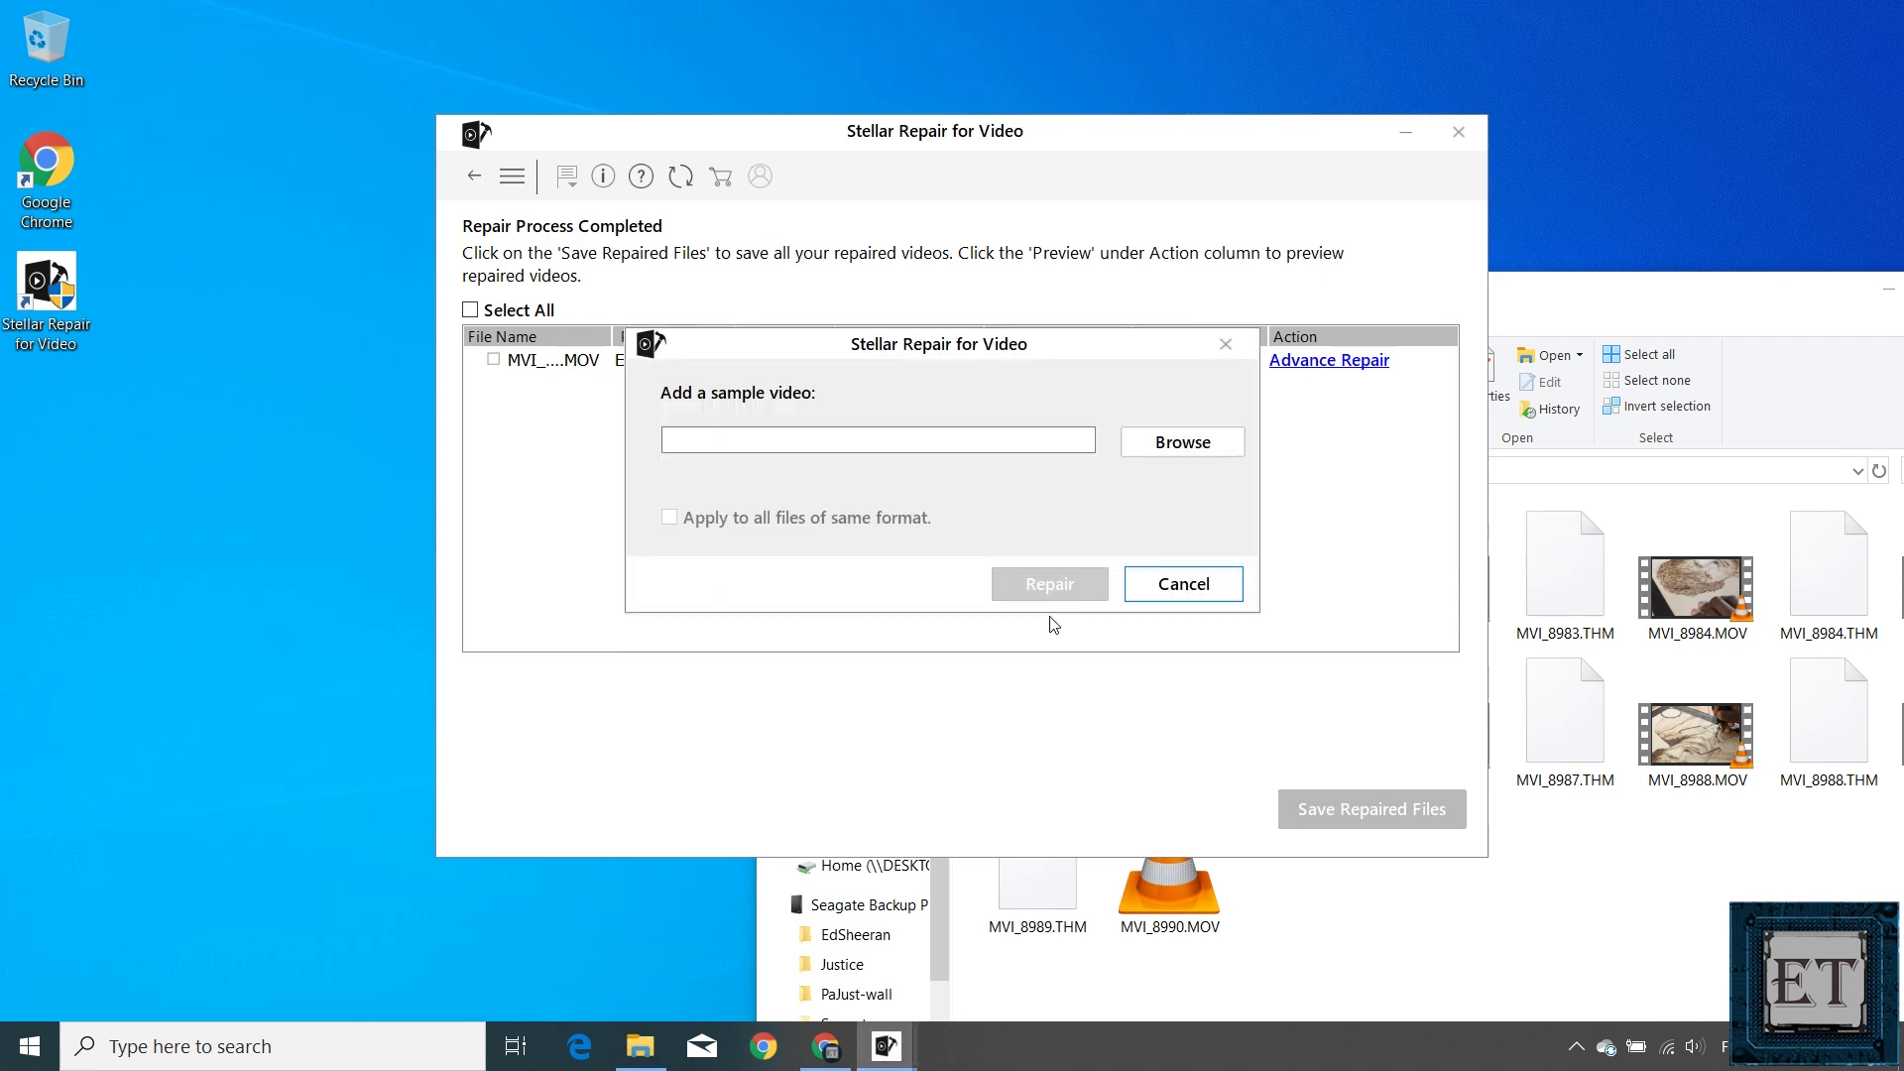
Step: Run Advance Repair with E:/EdSheeran/100OLYMP/MVI_8983.MOV as sample, applied to all same-format files
left_click(1185, 446)
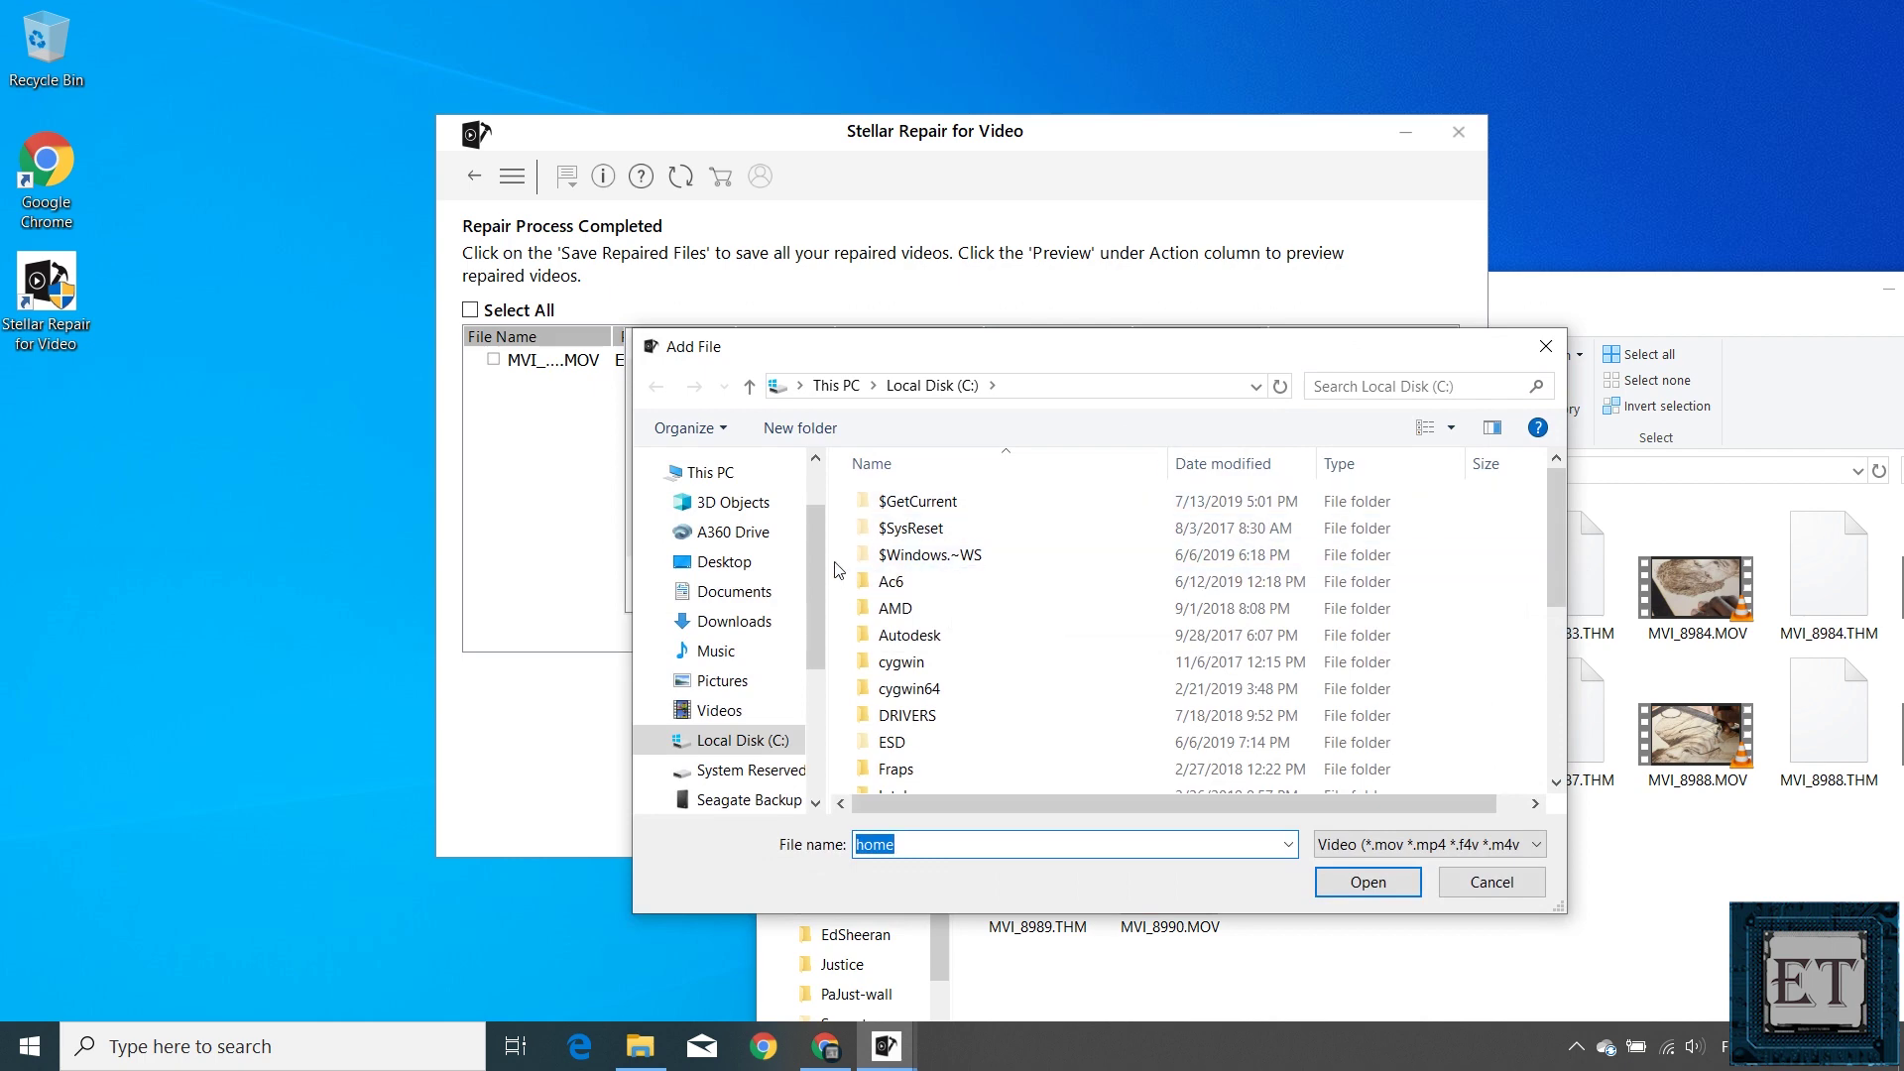
left_click(744, 801)
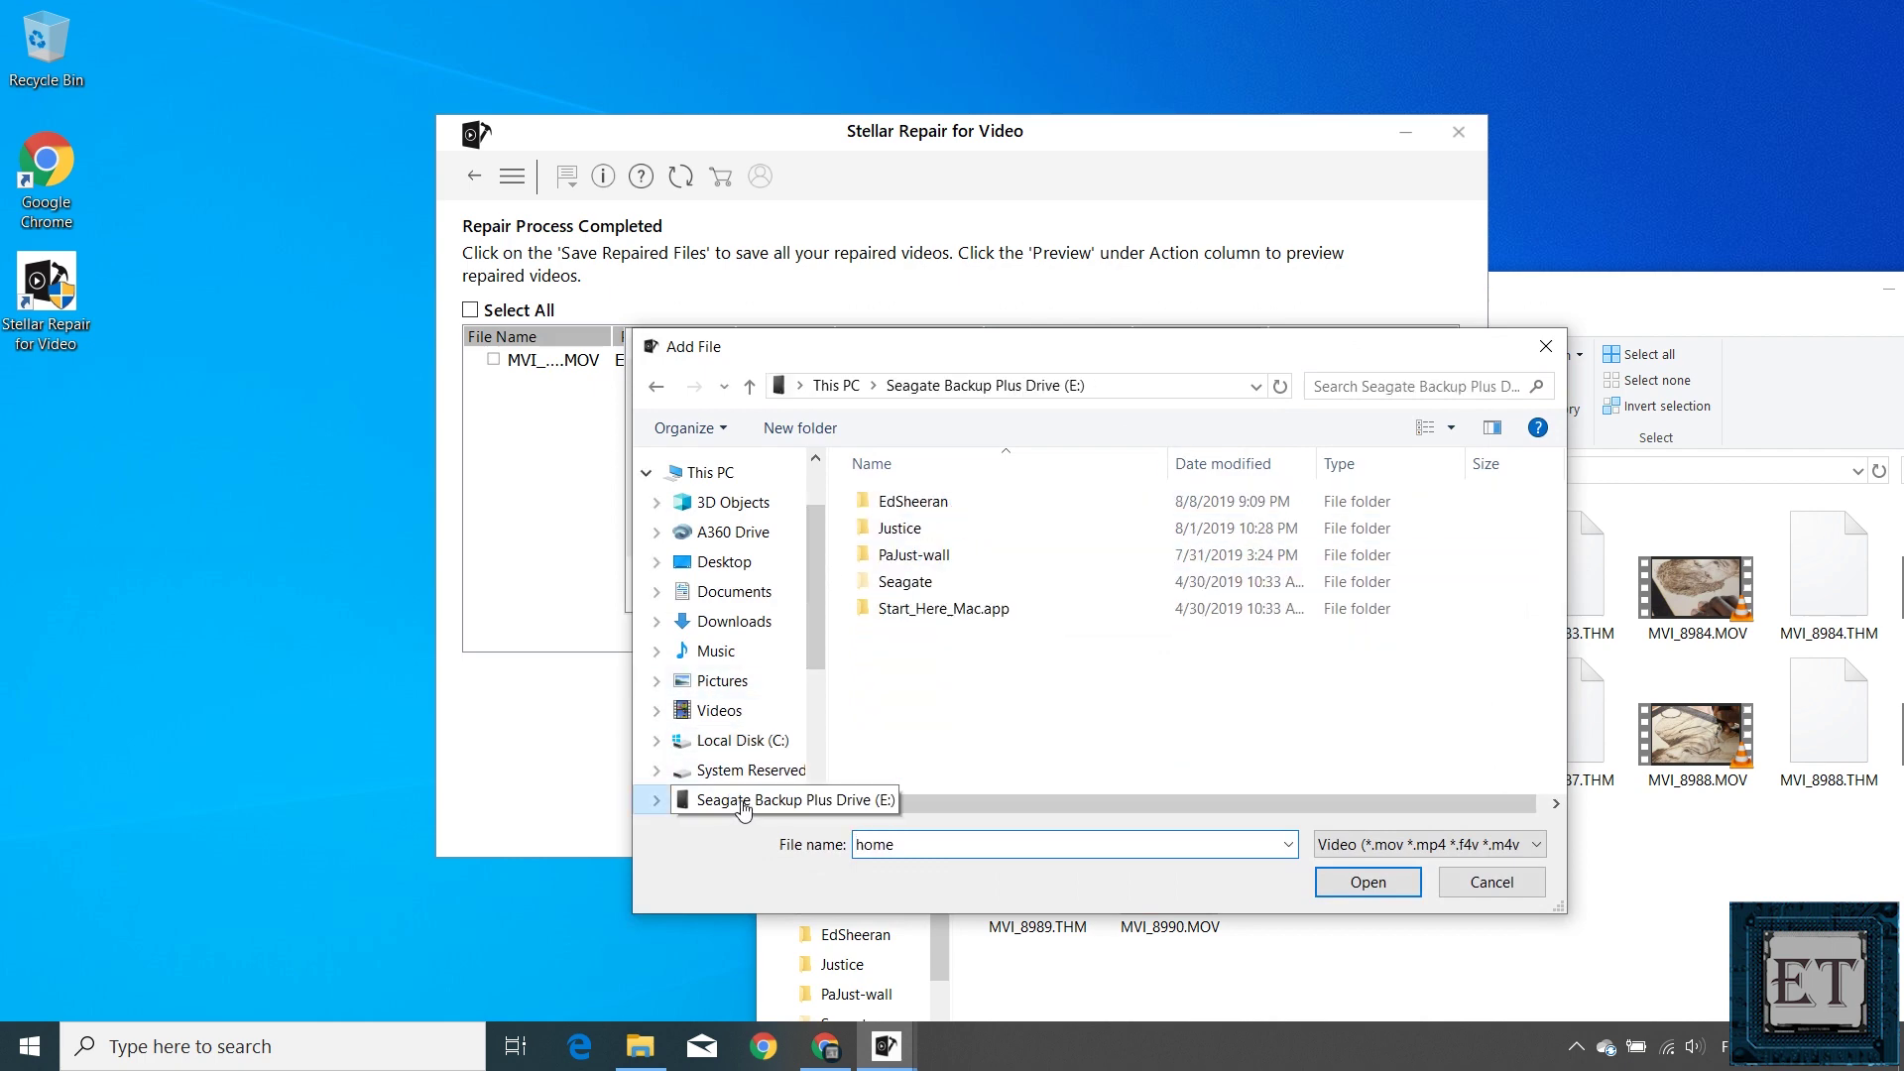
left_click(927, 506)
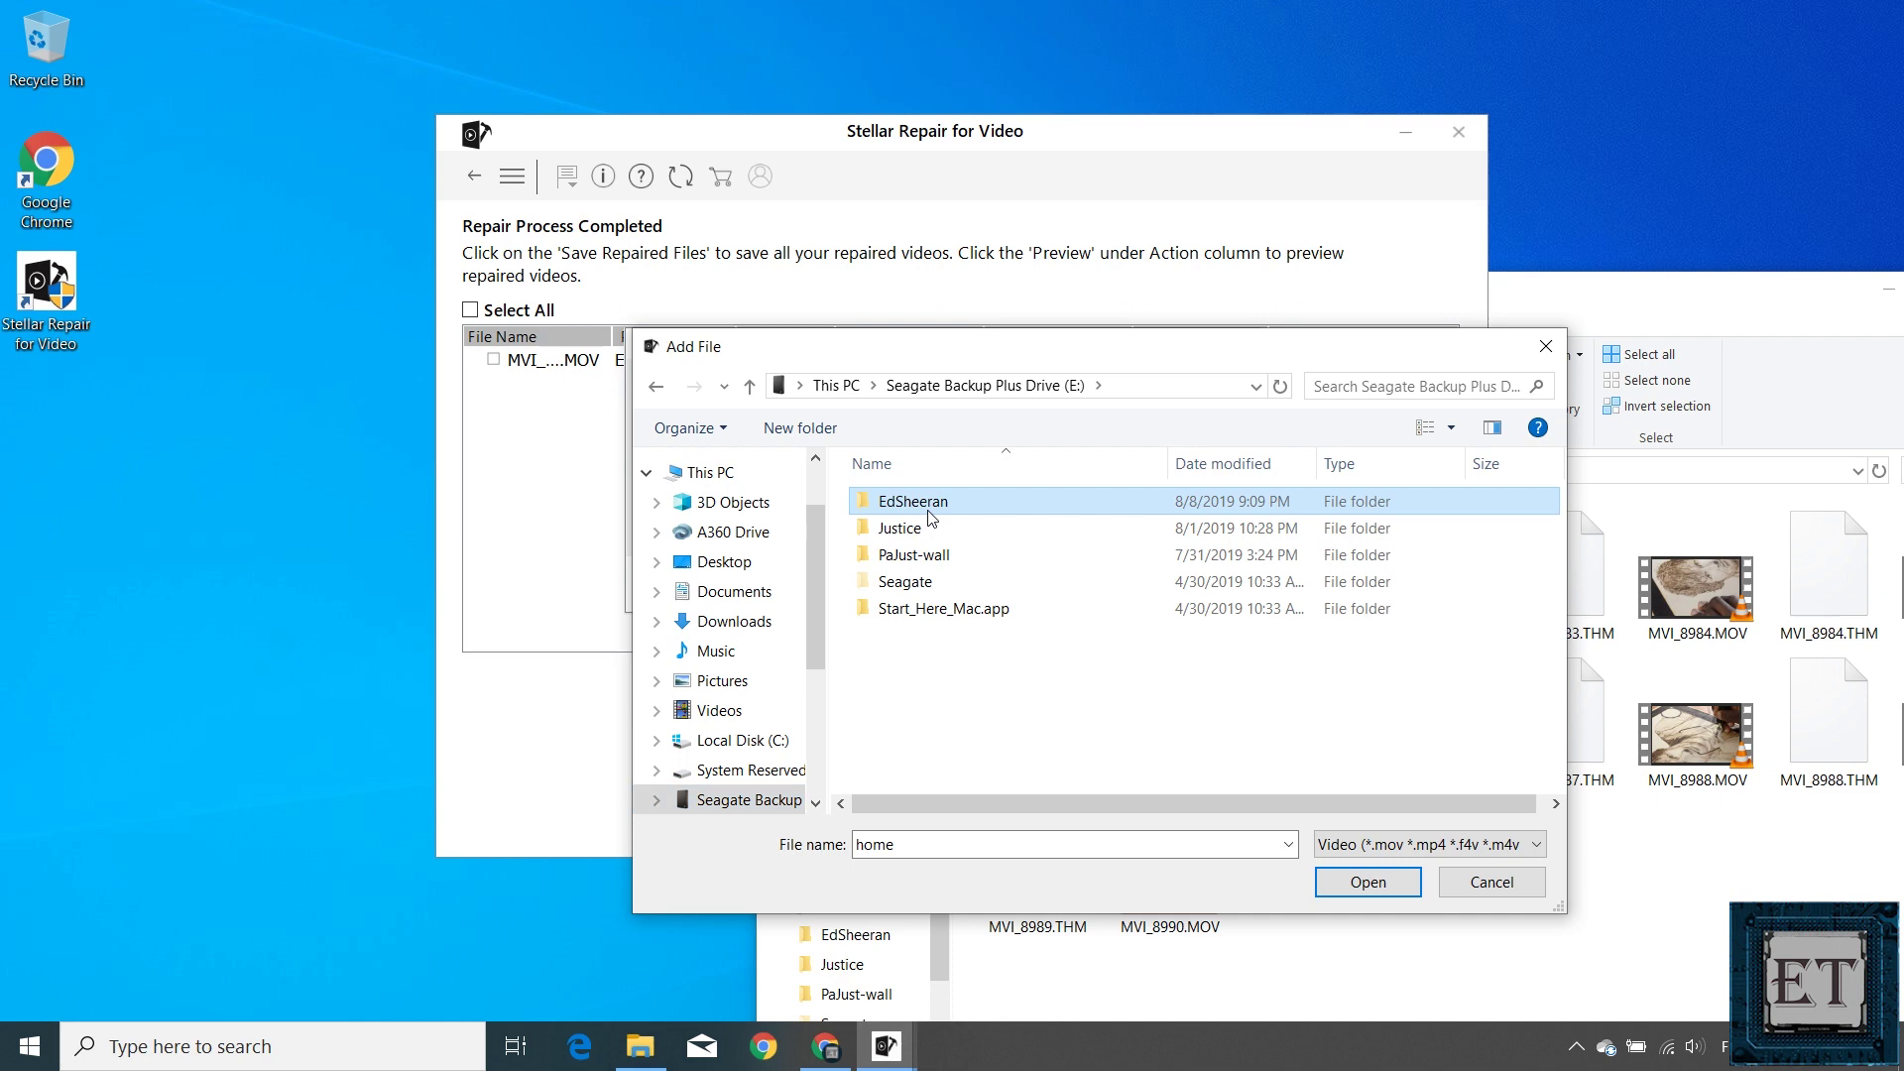
double_click(931, 516)
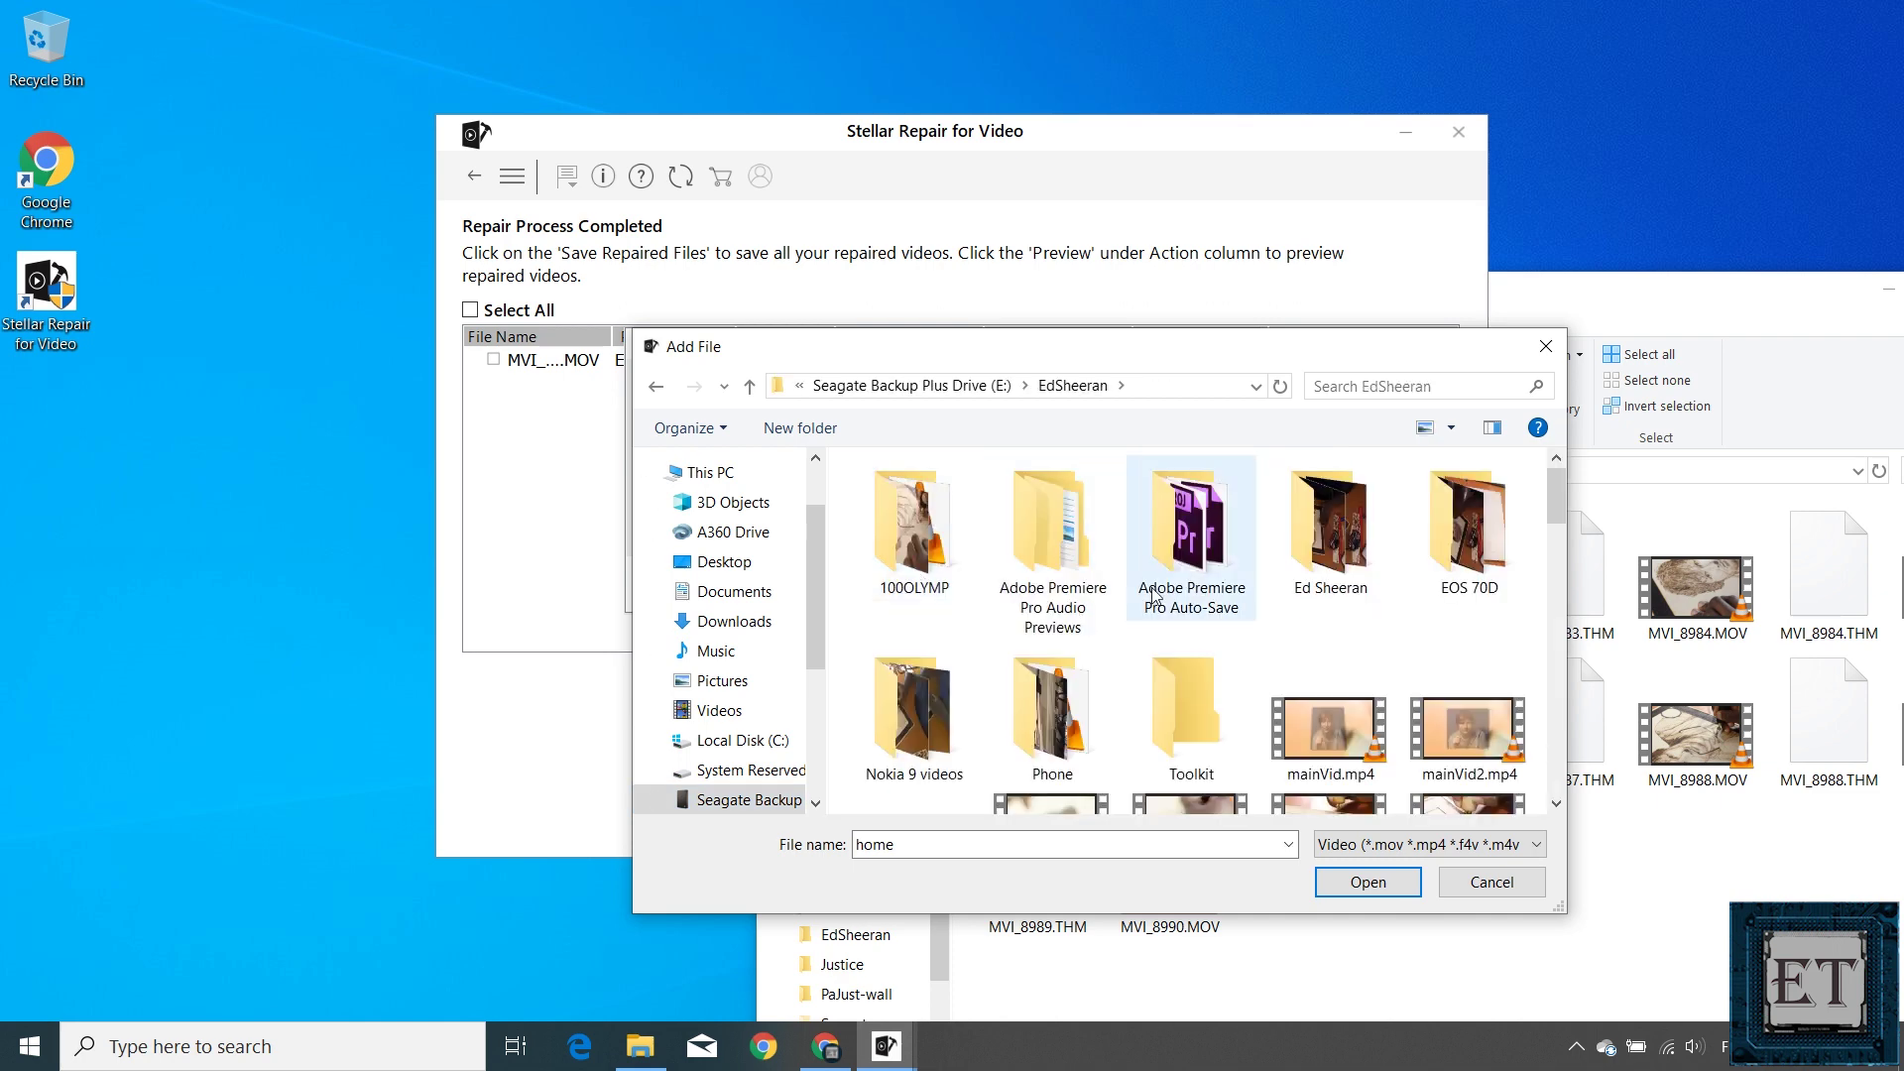
double_click(957, 580)
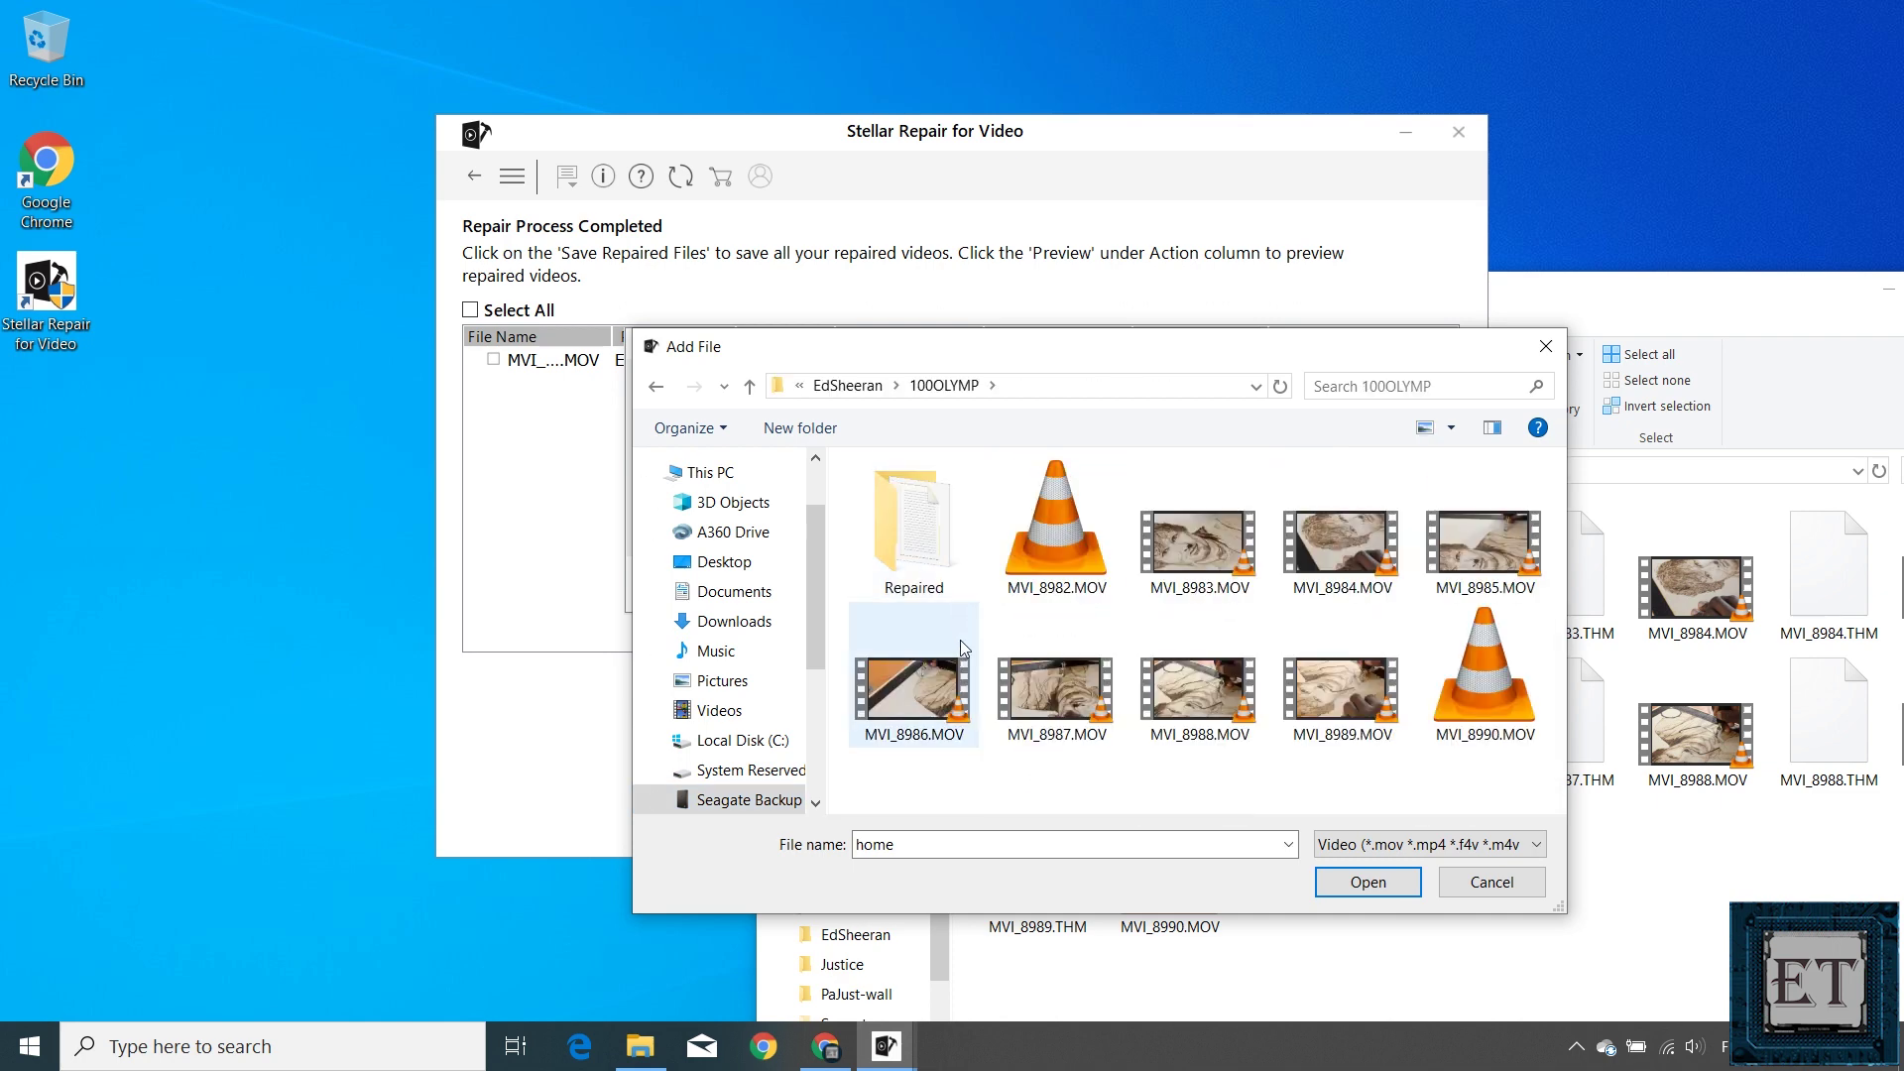
double_click(1212, 563)
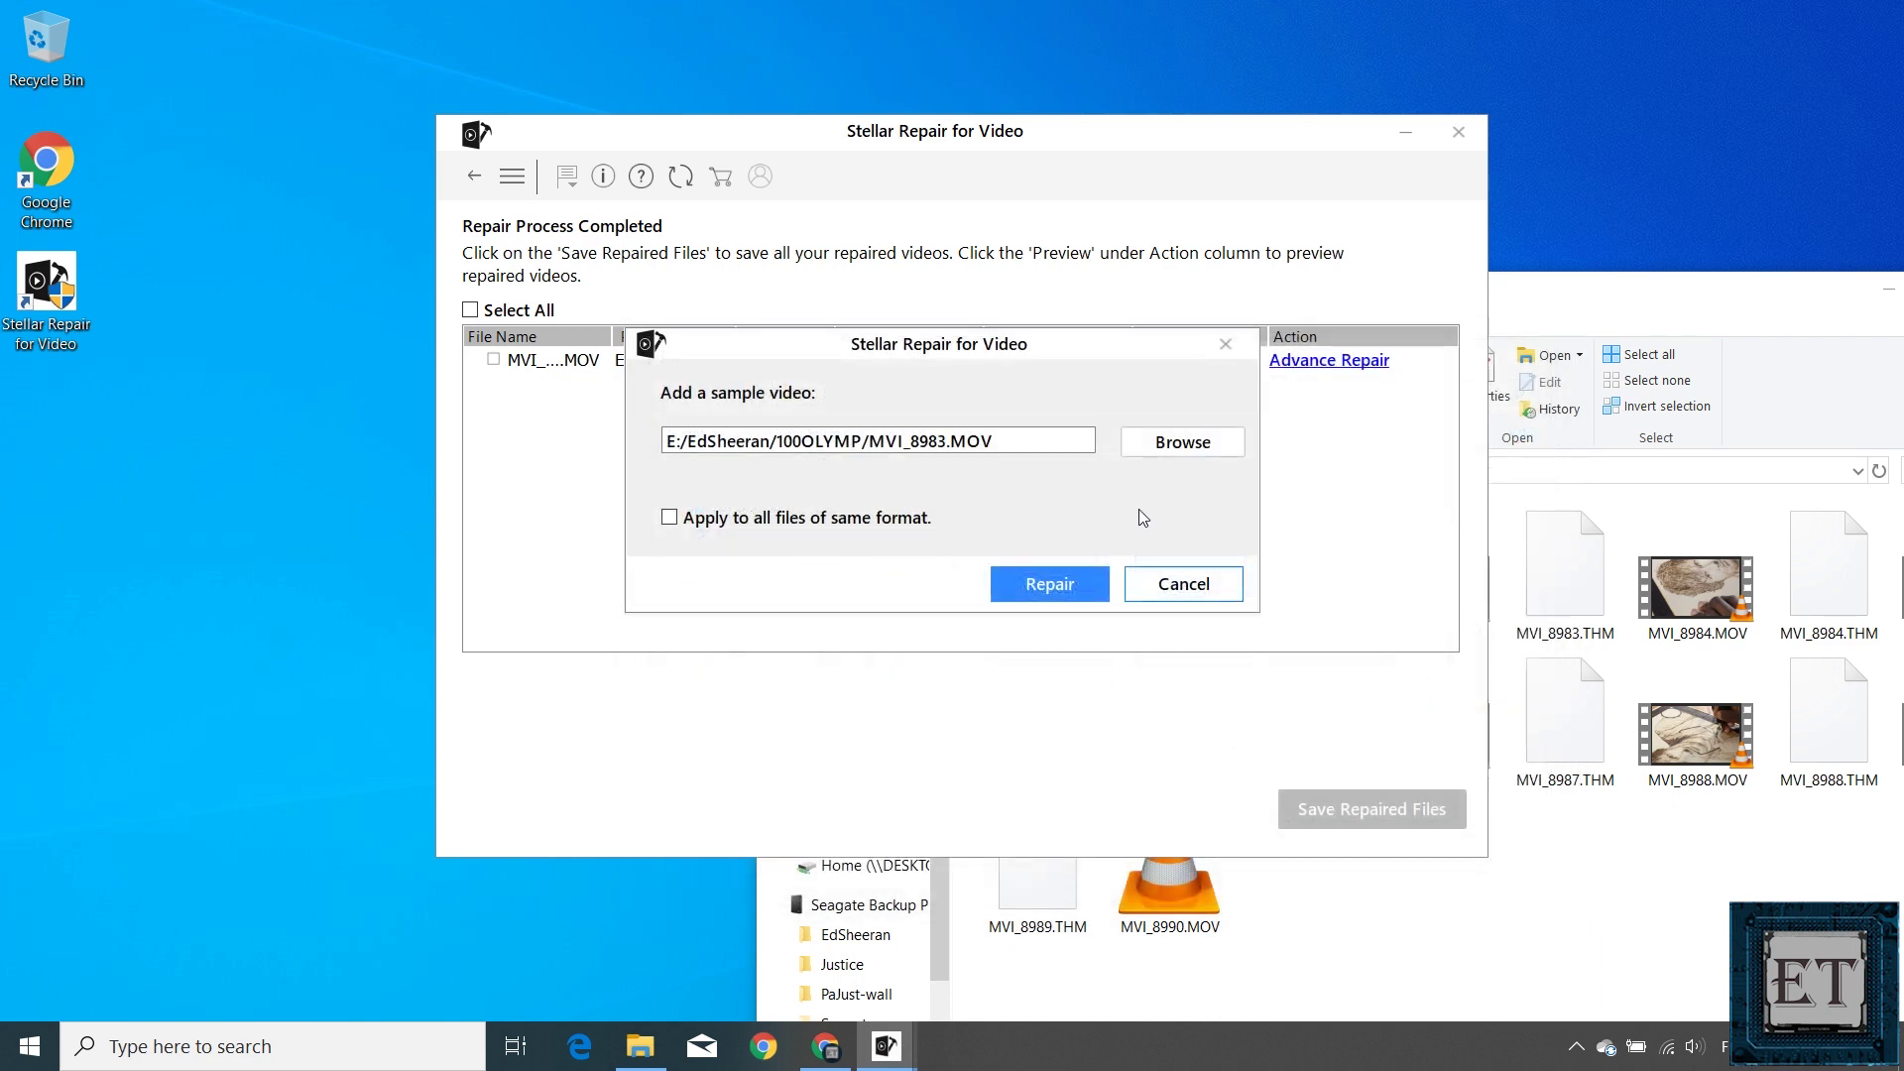
left_click(671, 518)
left_click(1053, 587)
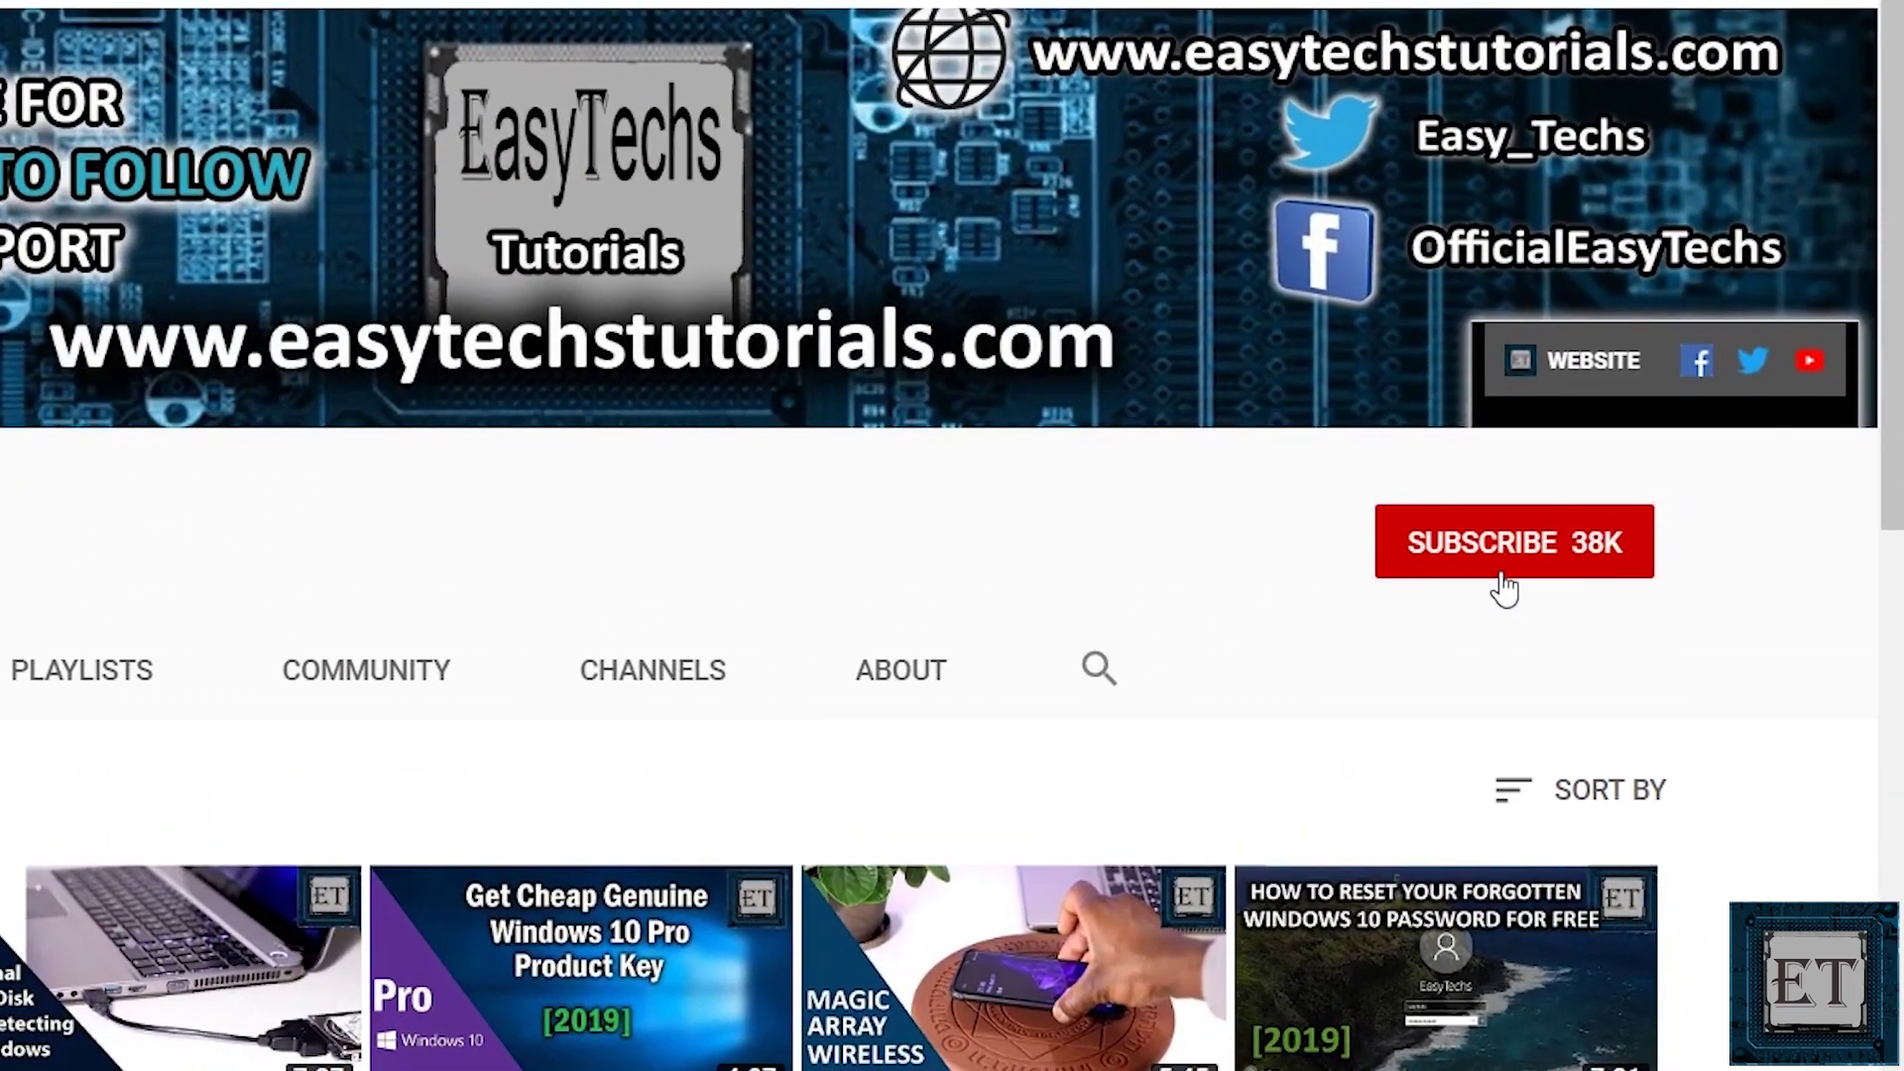
Step: Subscribe to the EasyTechs YouTube channel and turn on all new-video notifications
left_click(1504, 587)
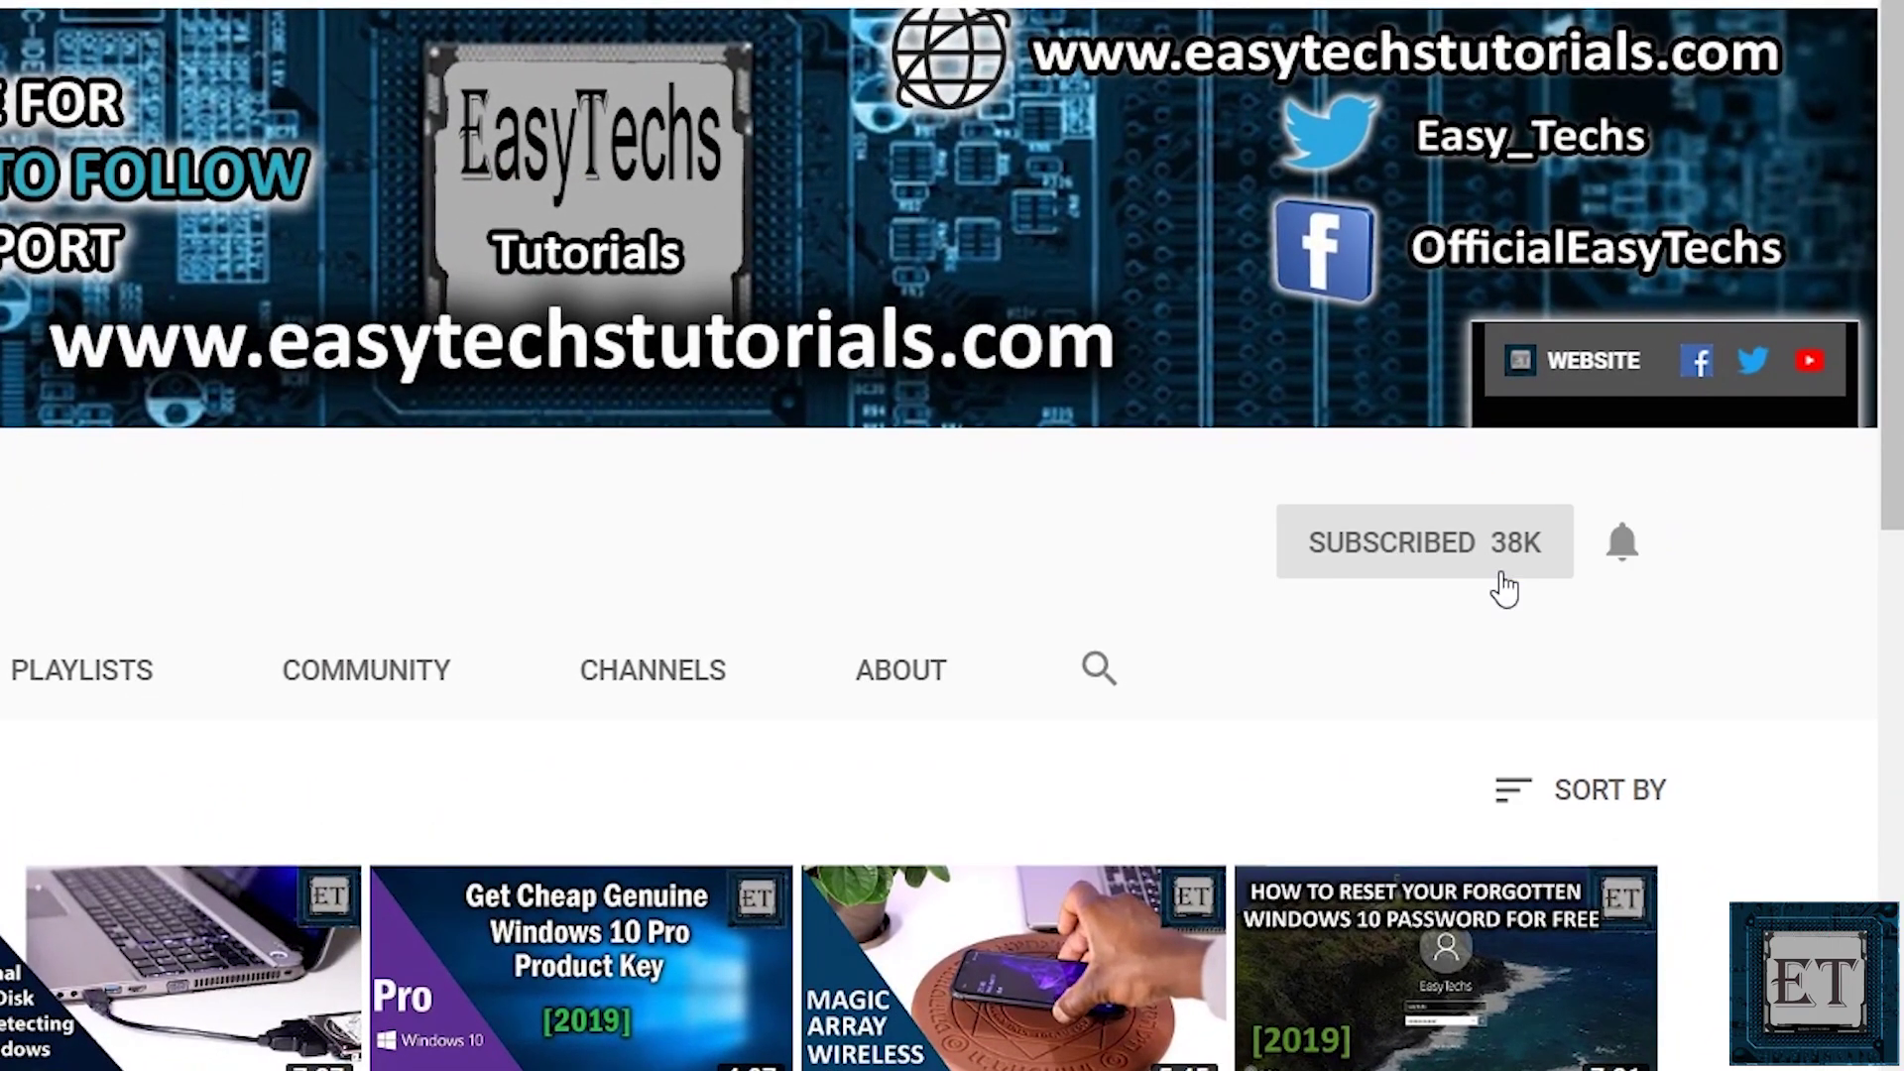
left_click(1622, 557)
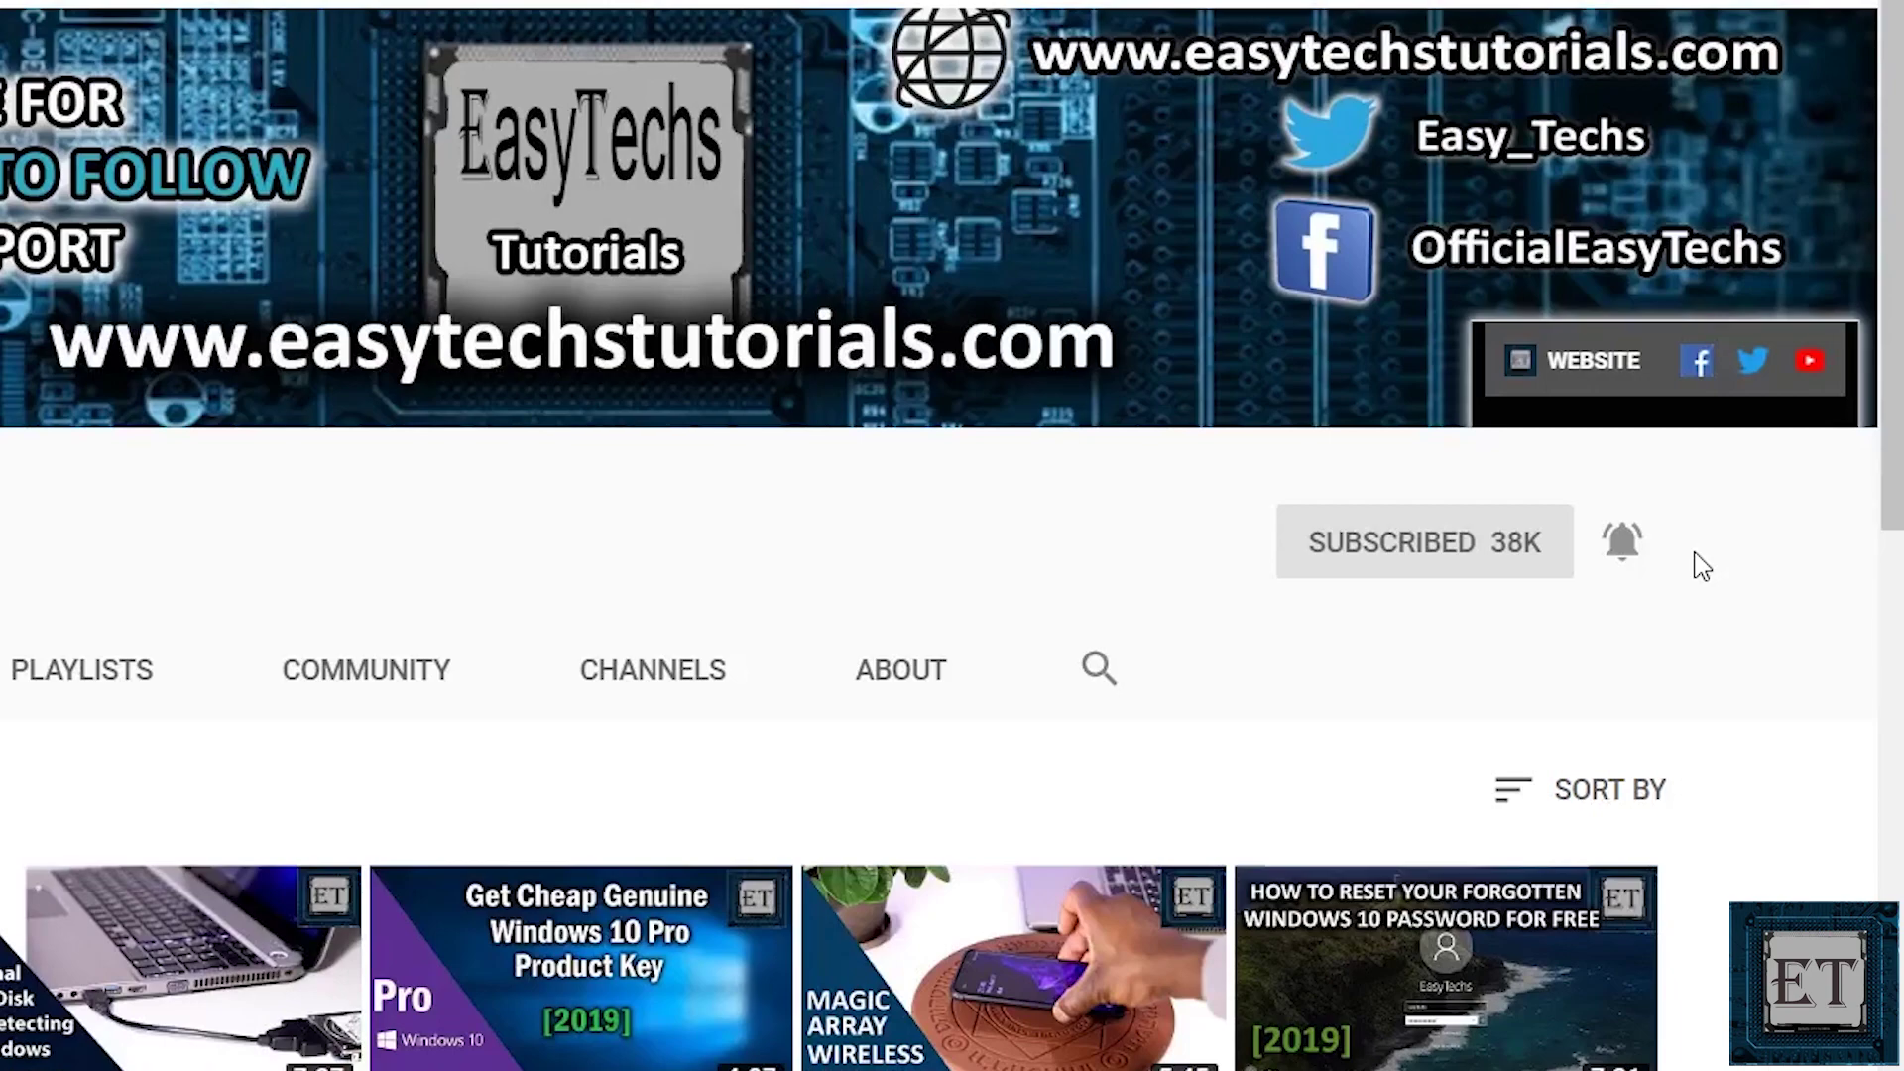